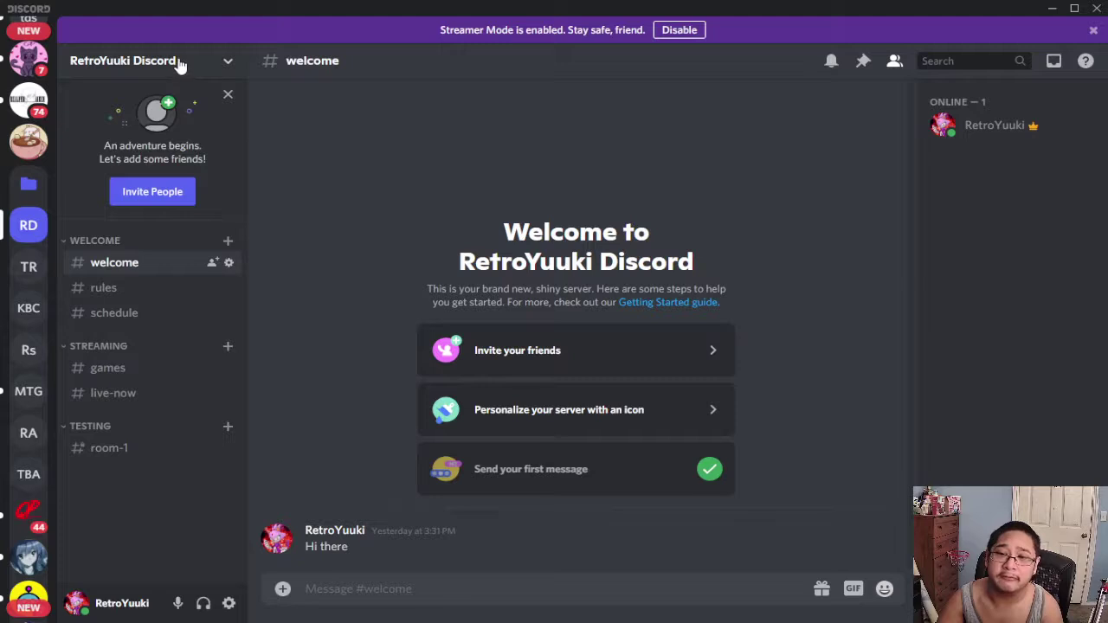
Open the roles page in the current server's settings
click(129, 67)
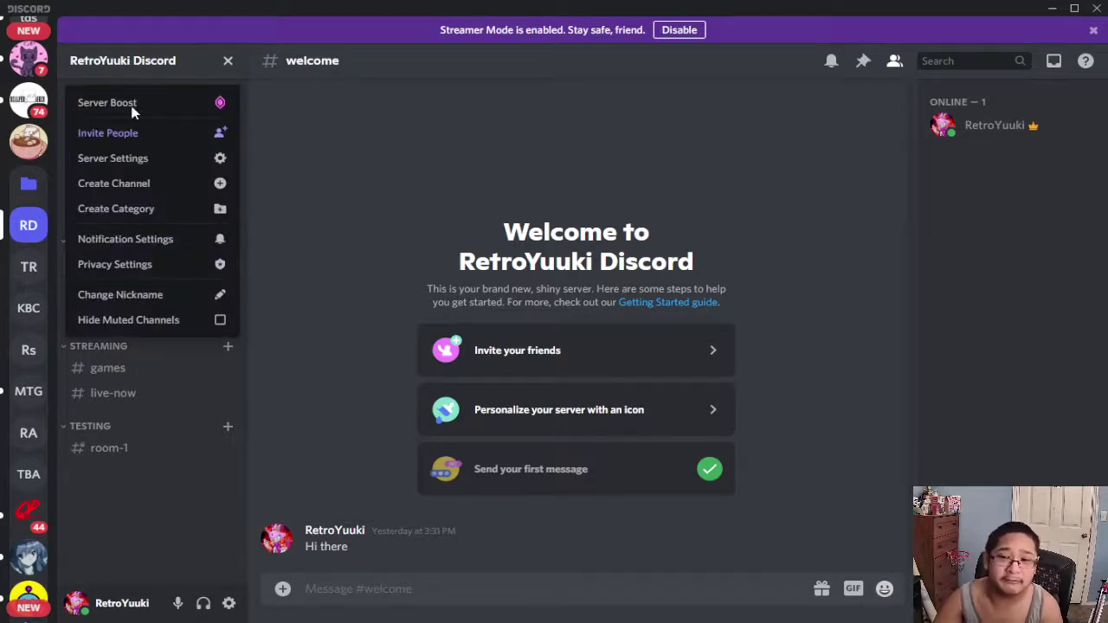
click(136, 156)
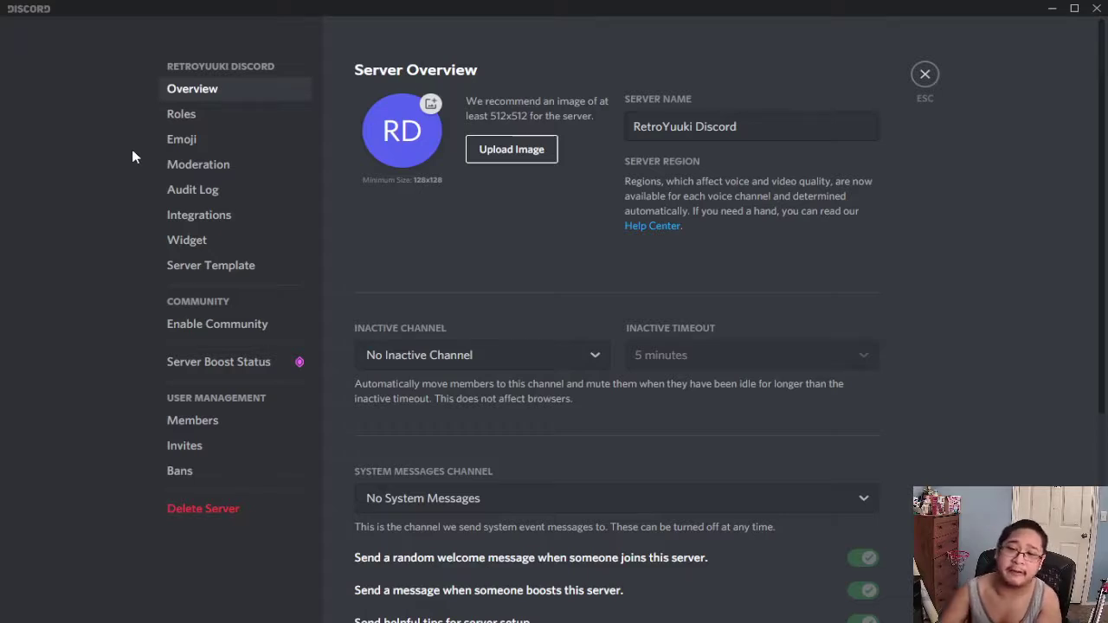
click(182, 114)
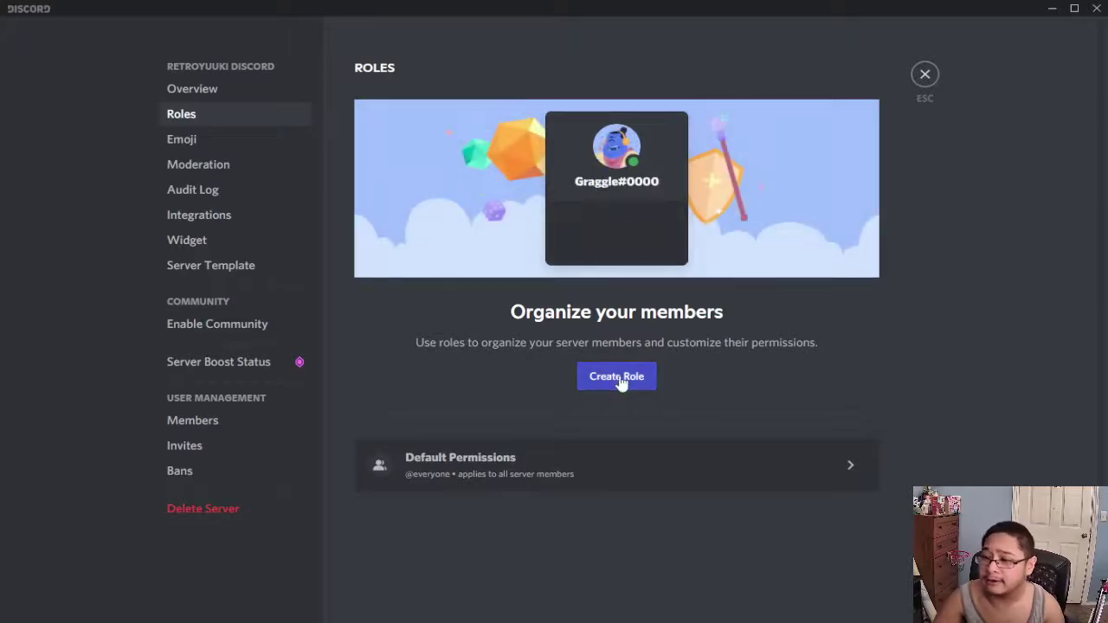
Create a new role named "RetroFam Leaders" with the bright yellow role color
click(617, 377)
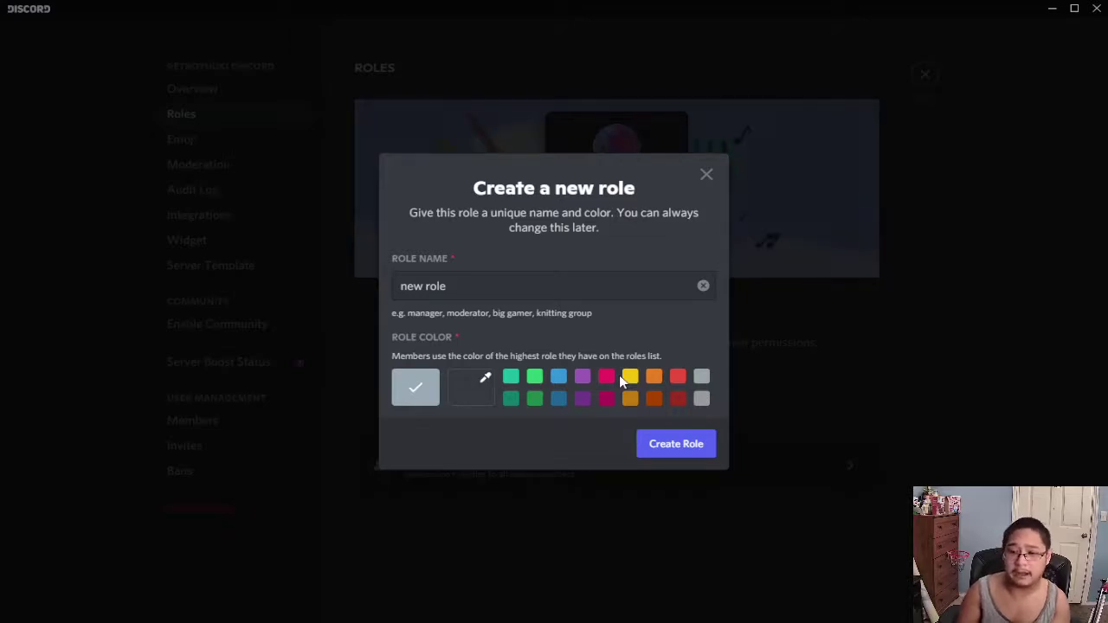
click(560, 292)
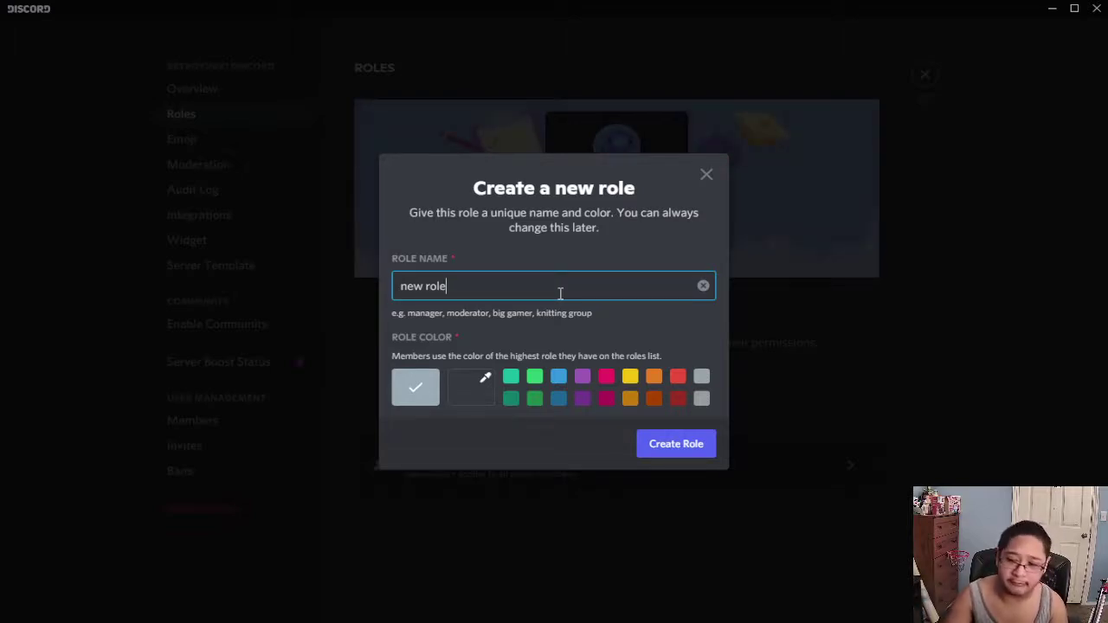
key(BackSpace)
key(BackSpace)
key(BackSpace)
key(BackSpace)
key(BackSpace)
key(BackSpace)
key(BackSpace)
key(BackSpace)
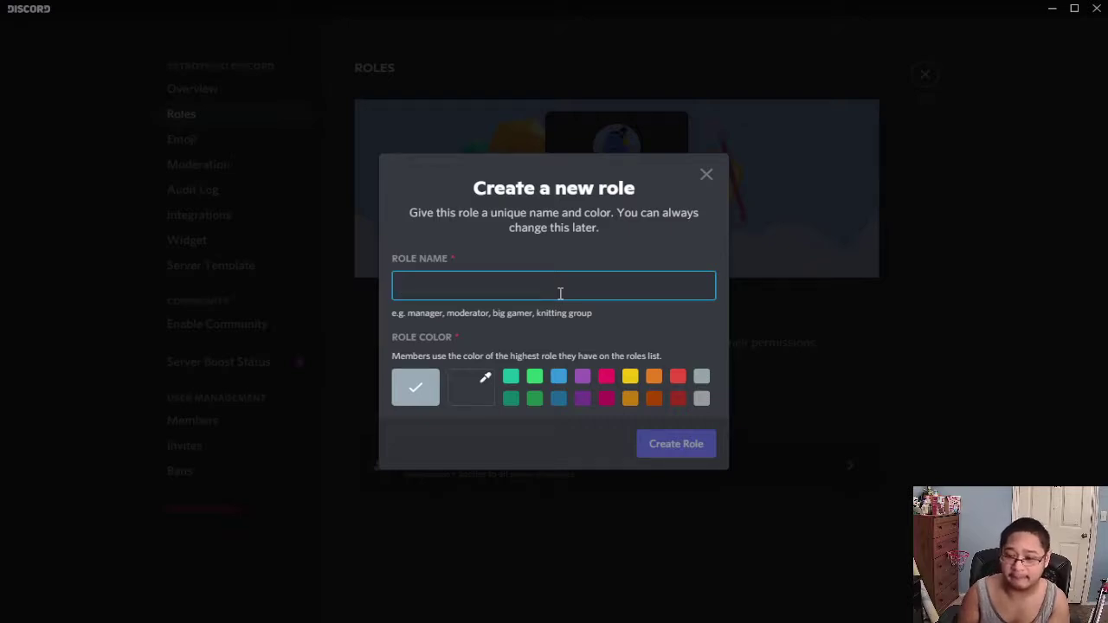
text(Ret)
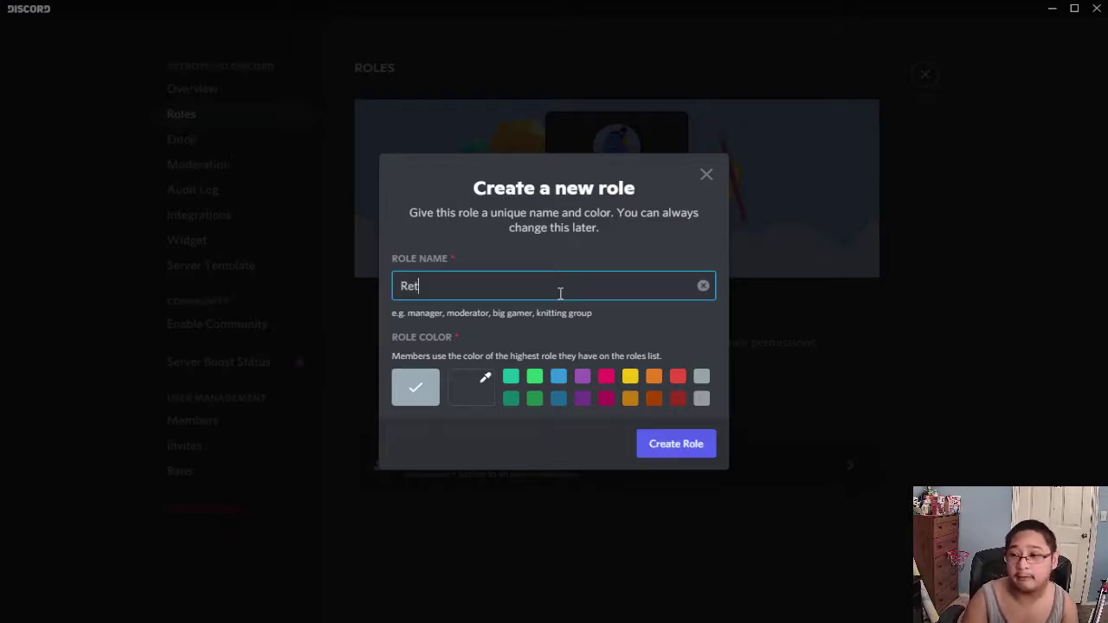
text(roFam )
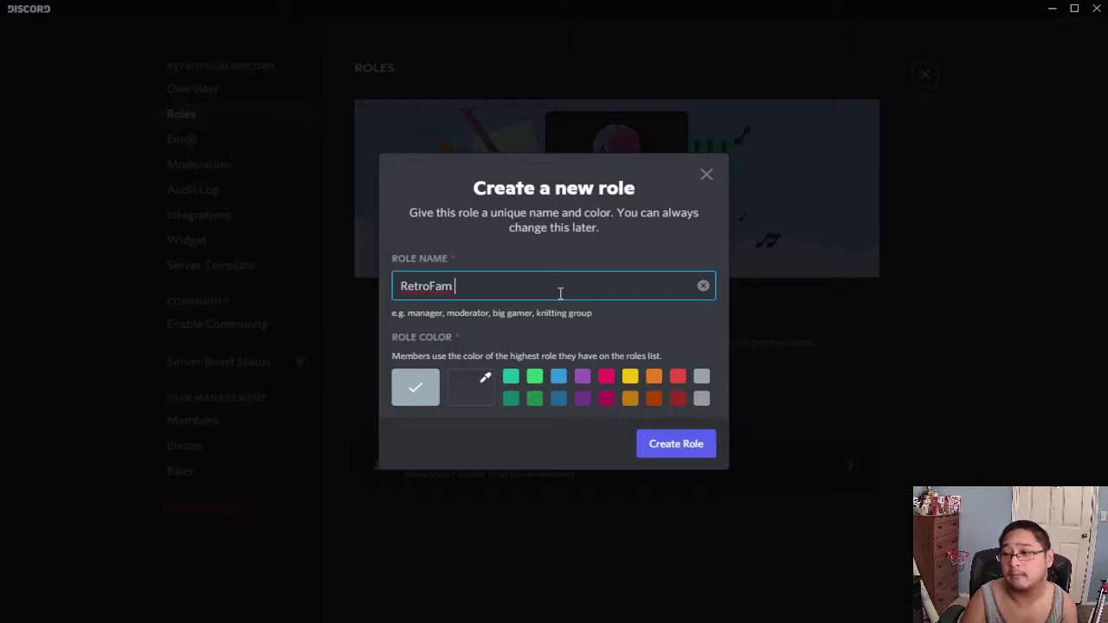
text(Leaders)
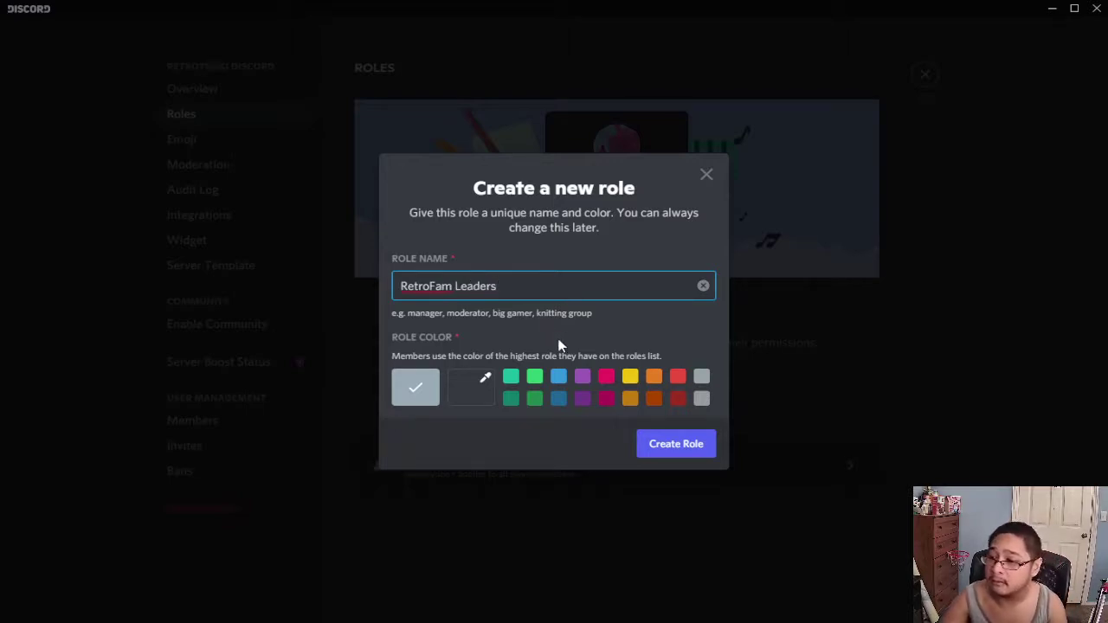
click(630, 388)
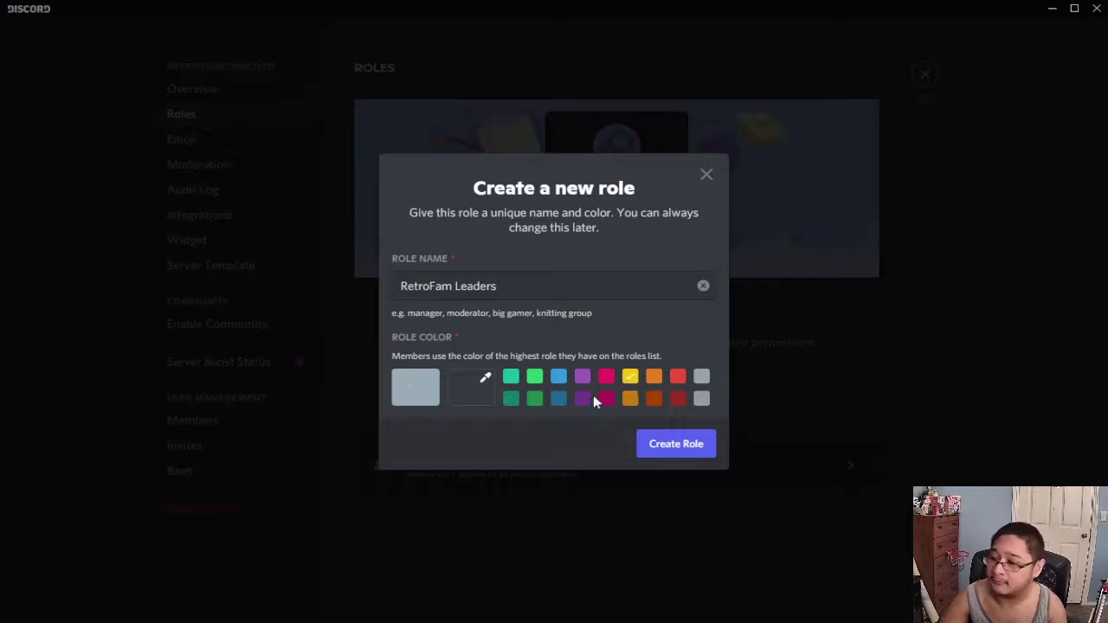
click(655, 445)
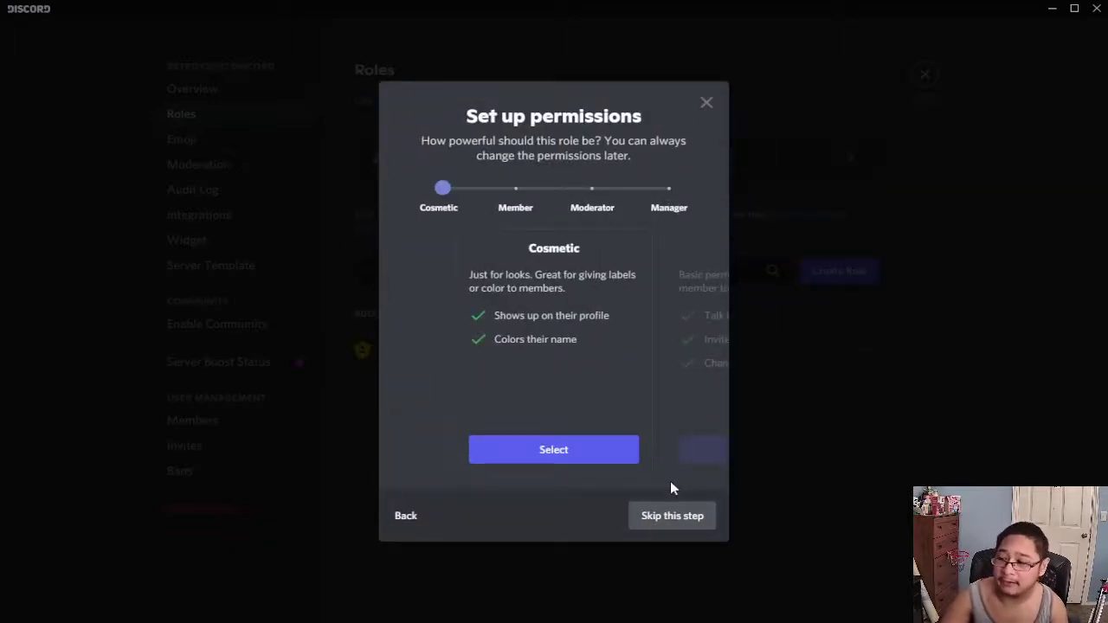
Skip the permission setup for the RetroFam Leaders role and assign the role to the server owner
click(660, 516)
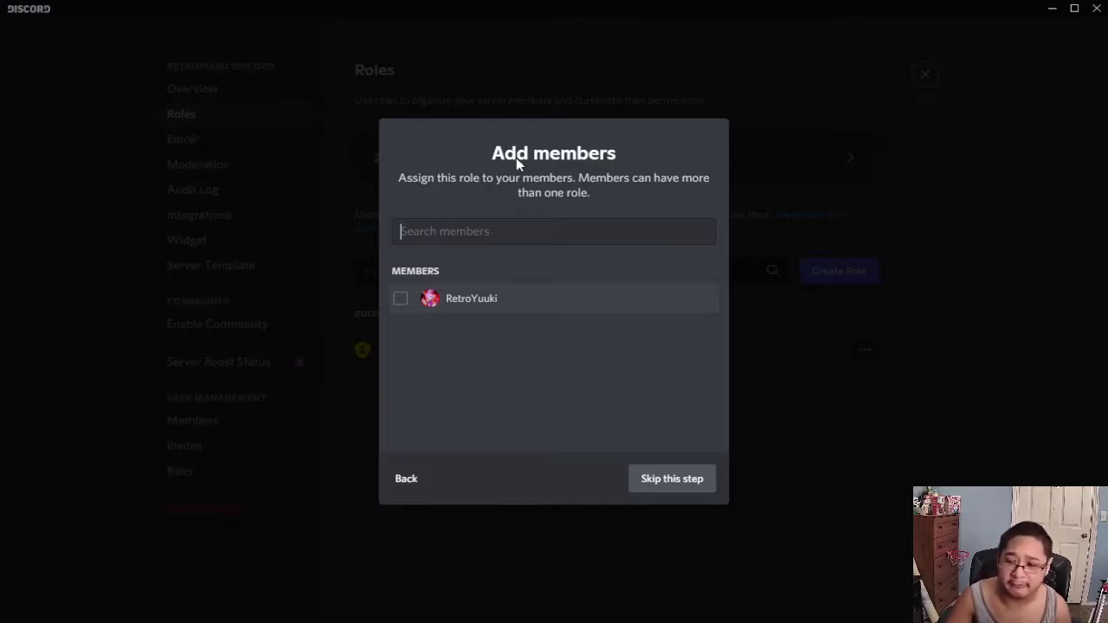
click(412, 300)
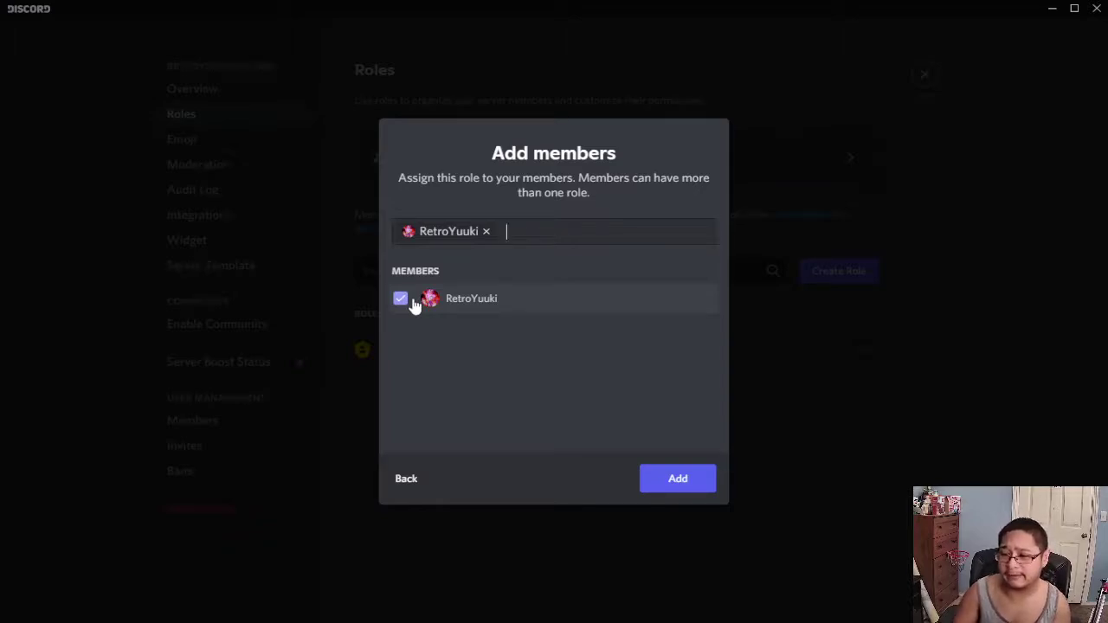
click(660, 481)
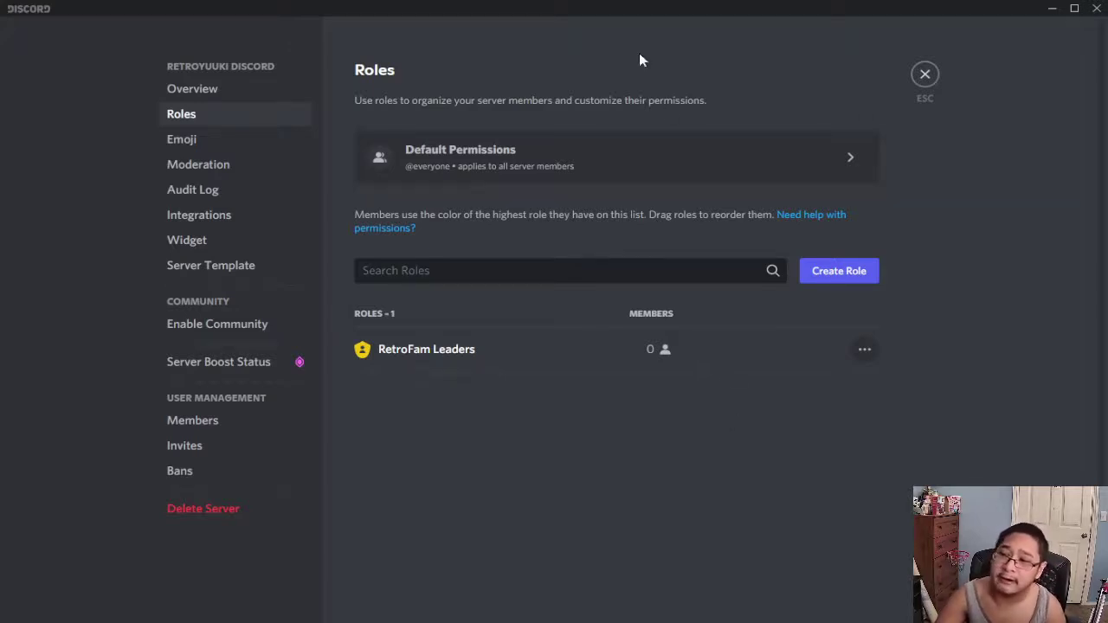
Create a second role named "RetroFam Mods" with the dark yellow role color
click(844, 278)
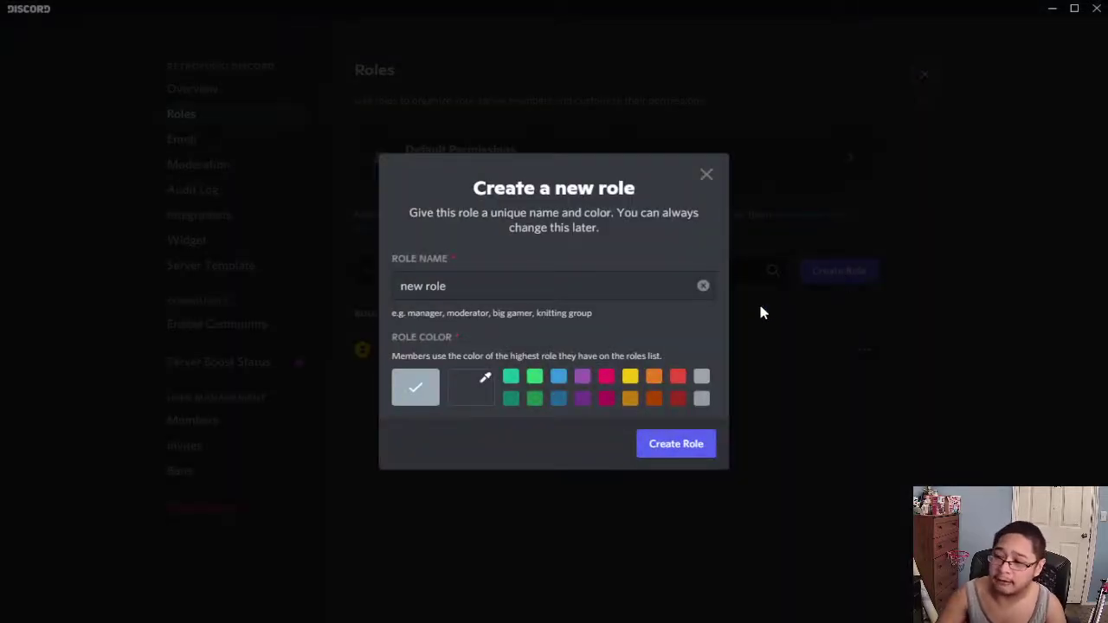
click(632, 398)
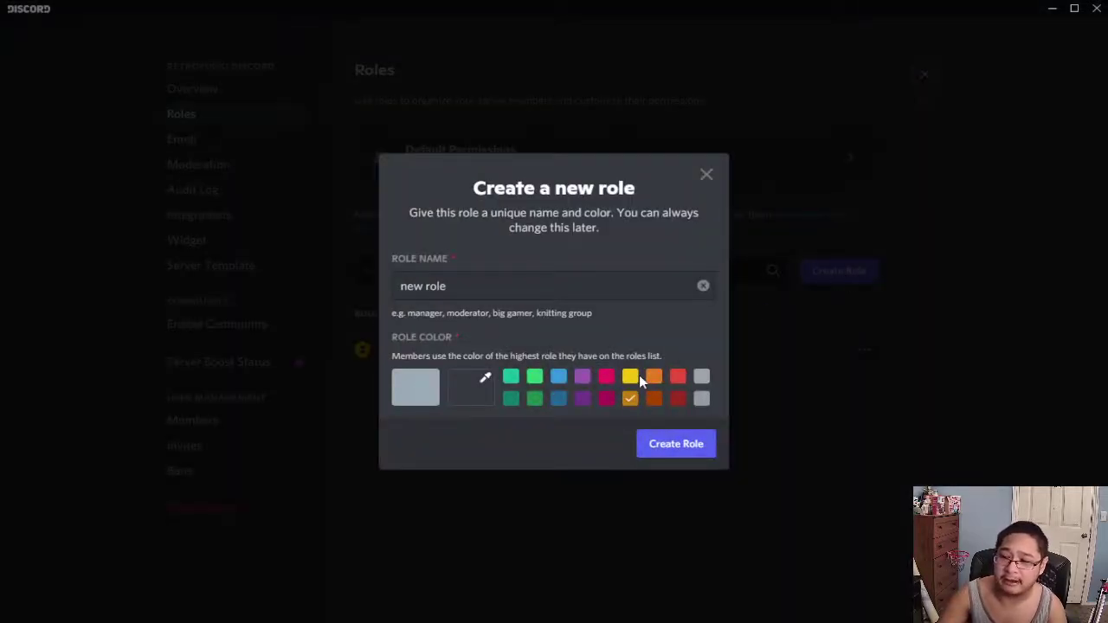
triple_click(594, 292)
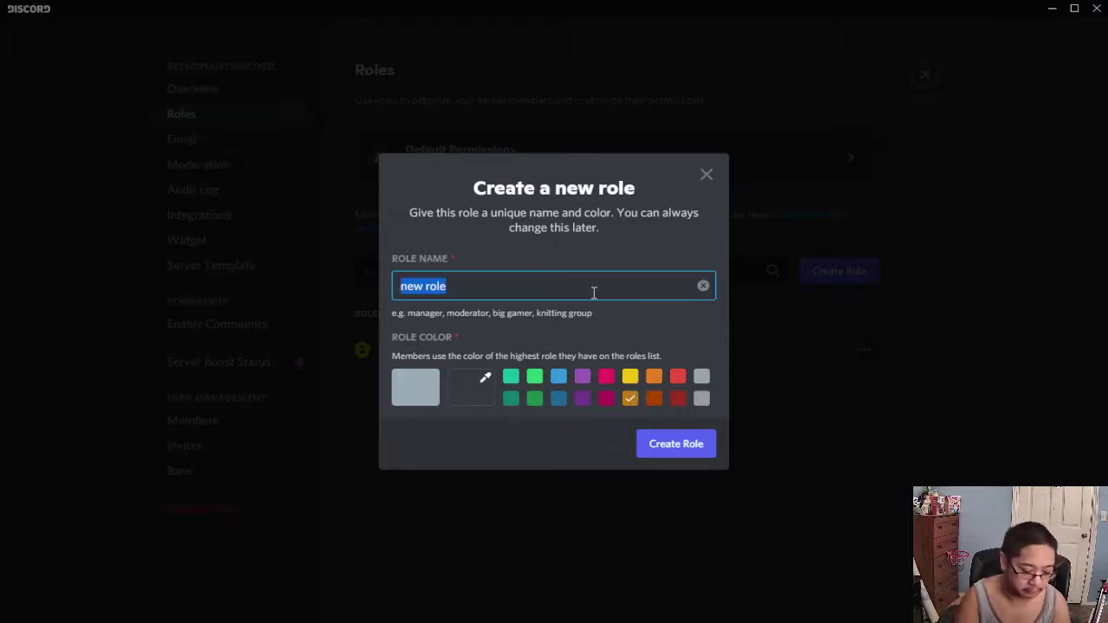
text(RetroFam)
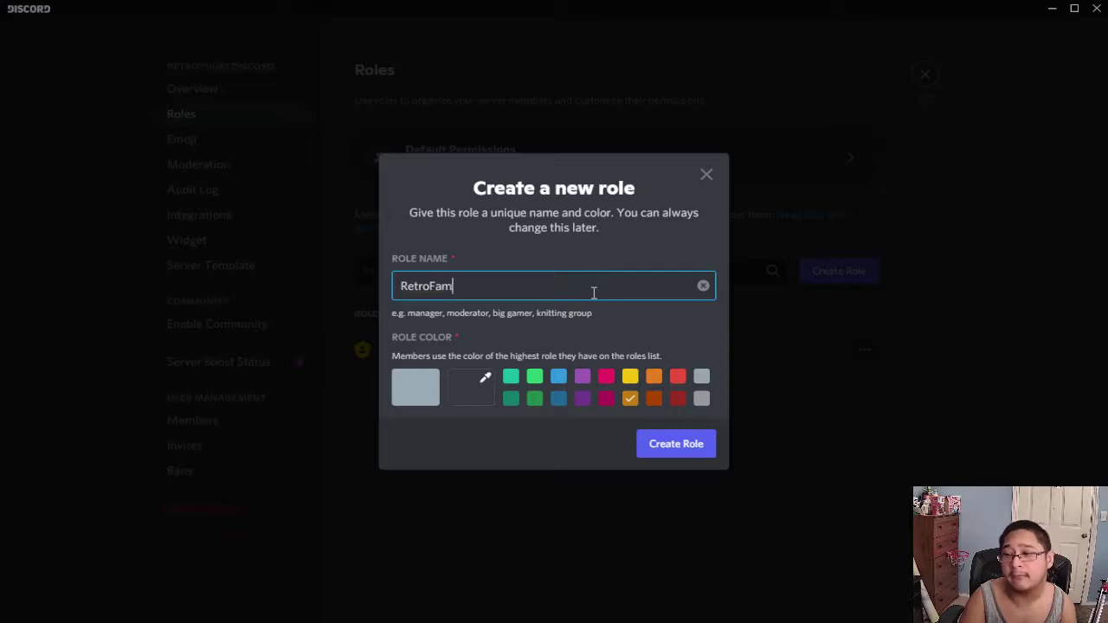
text( Mods)
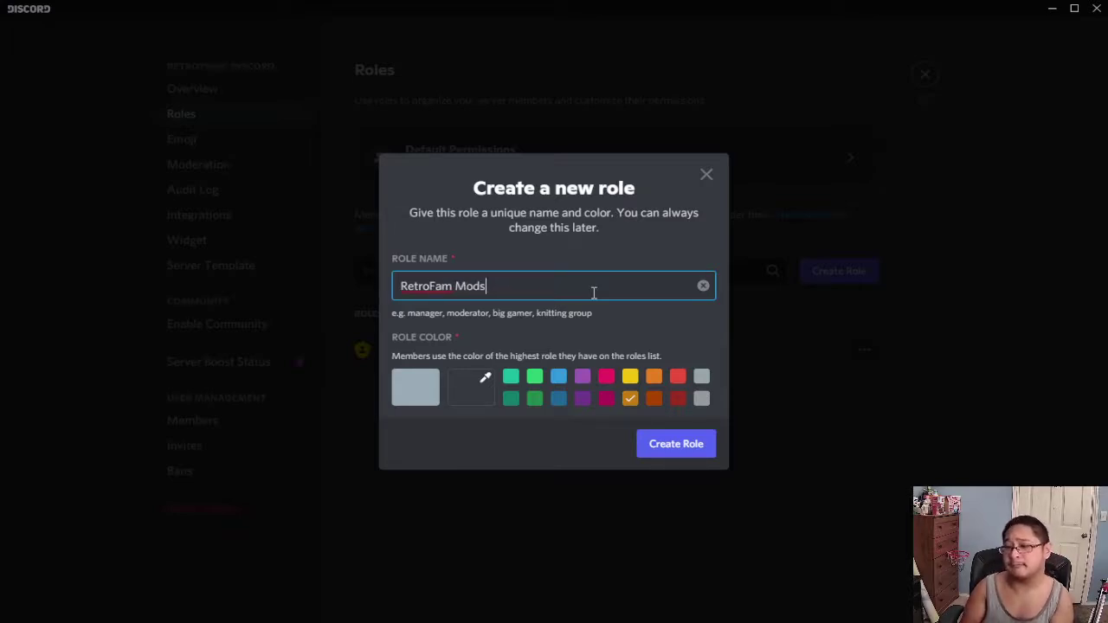
click(699, 448)
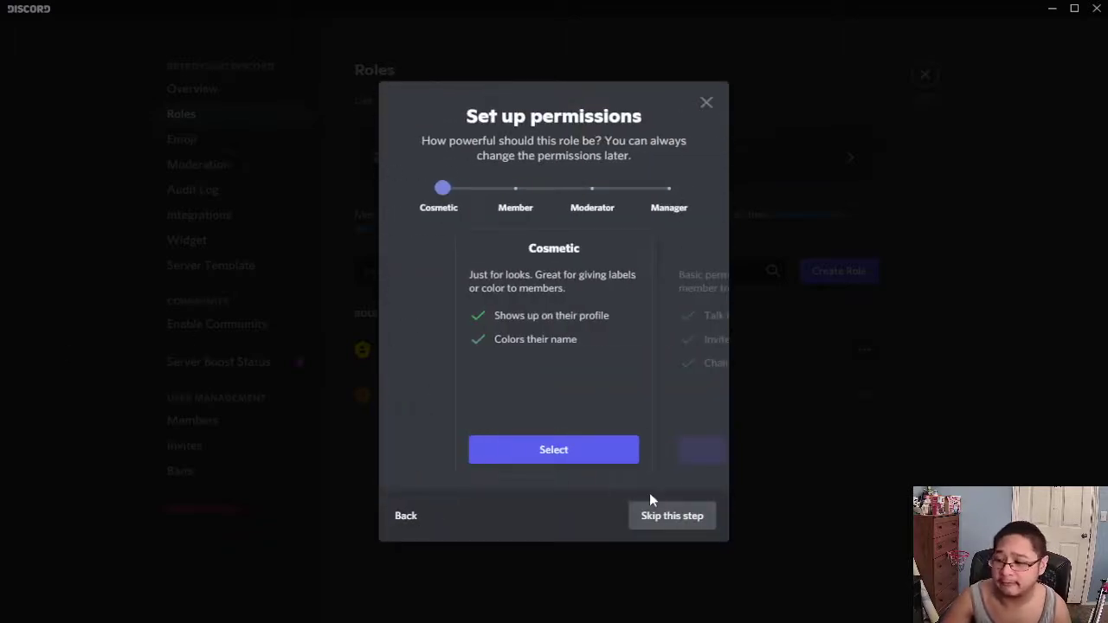
Skip the permission setup for the RetroFam Mods role and add the server owner as its member
click(673, 515)
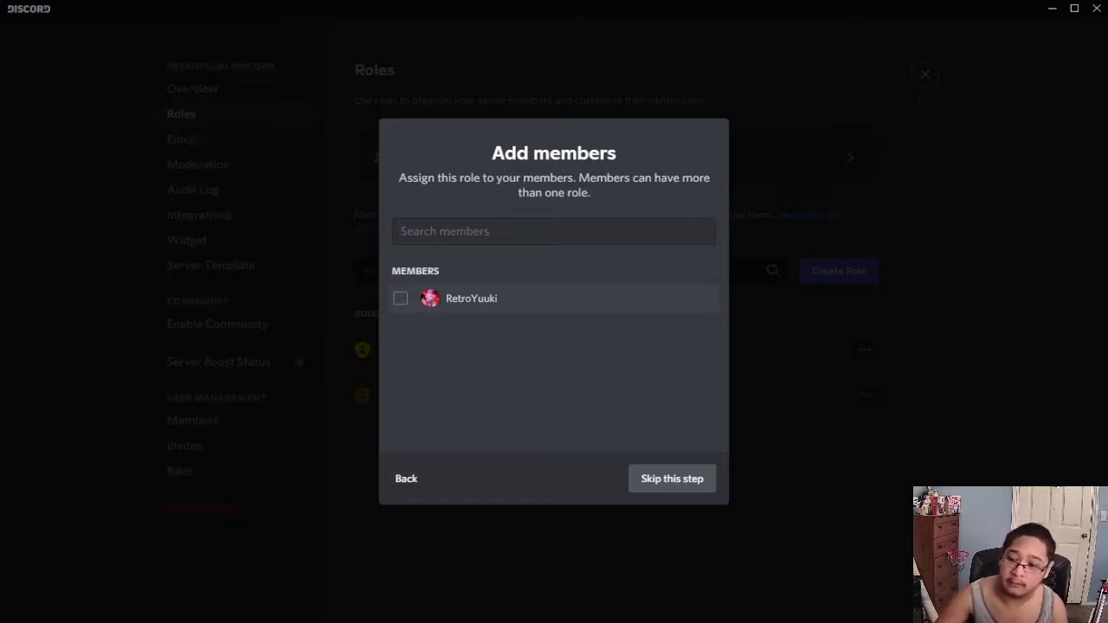
click(406, 303)
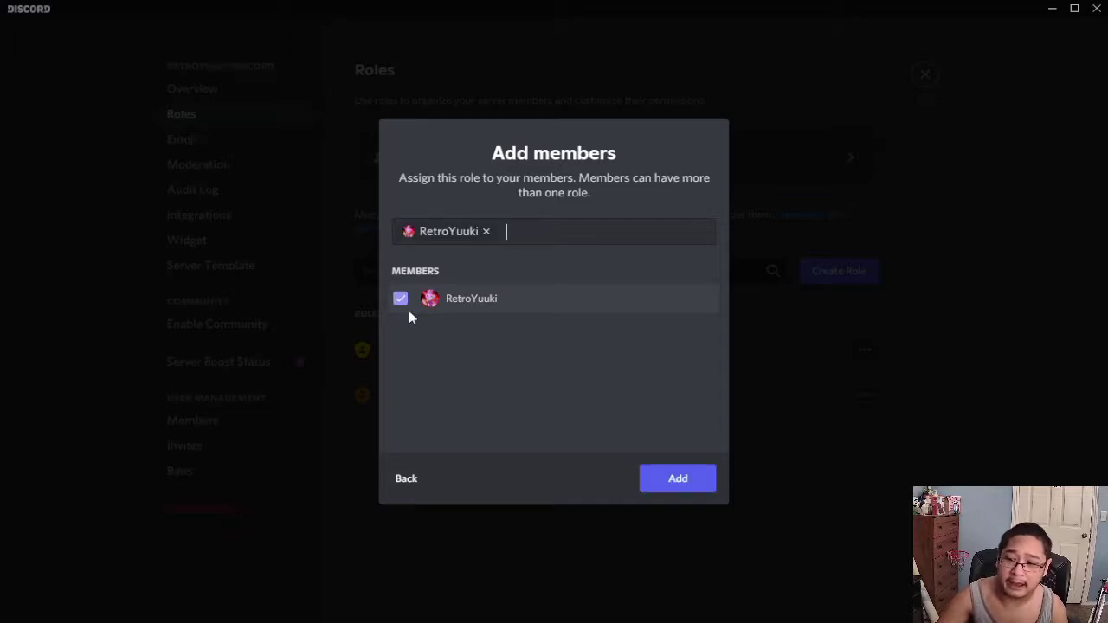
click(649, 482)
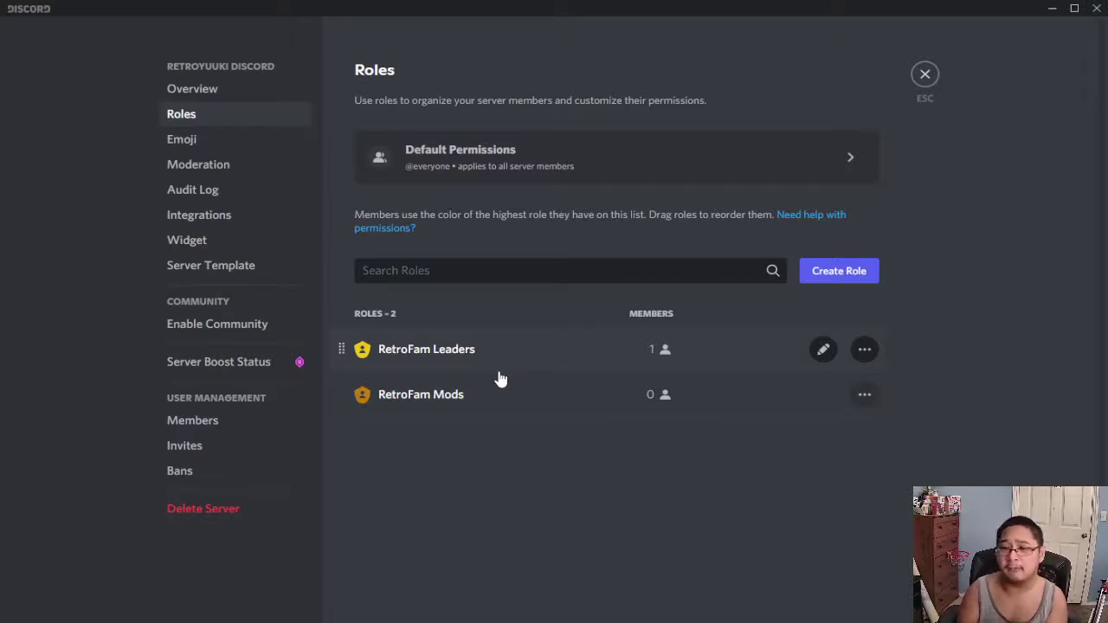
Create a third role named "The RetroFam" in bright green, skipping its permission setup and member assignment
click(866, 275)
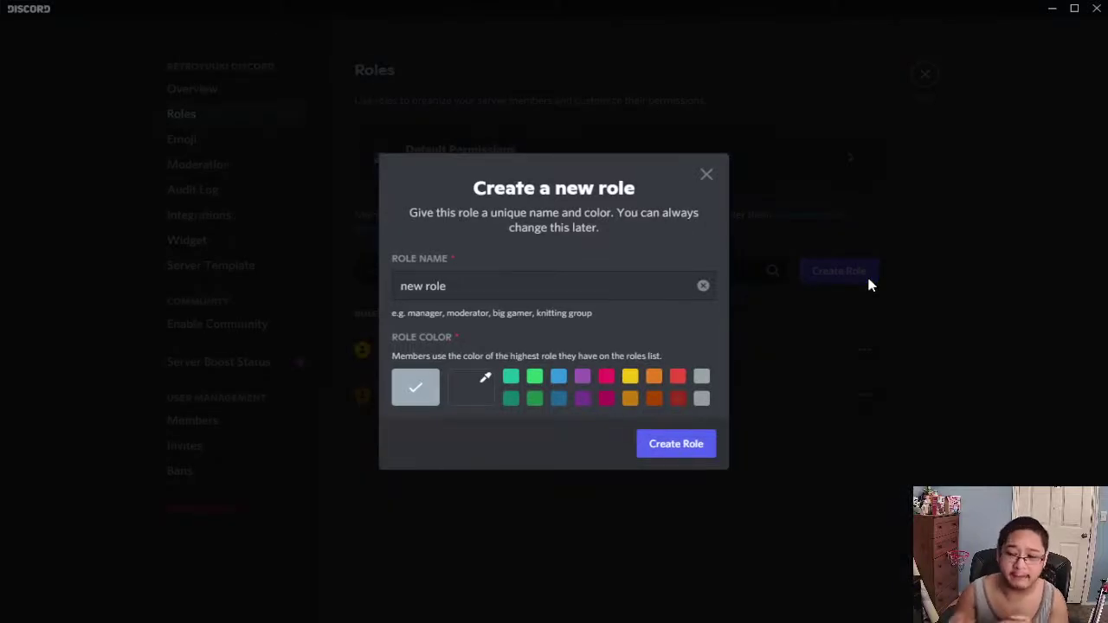
click(613, 279)
key(BackSpace)
key(BackSpace)
key(BackSpace)
key(BackSpace)
key(BackSpace)
key(BackSpace)
key(BackSpace)
key(BackSpace)
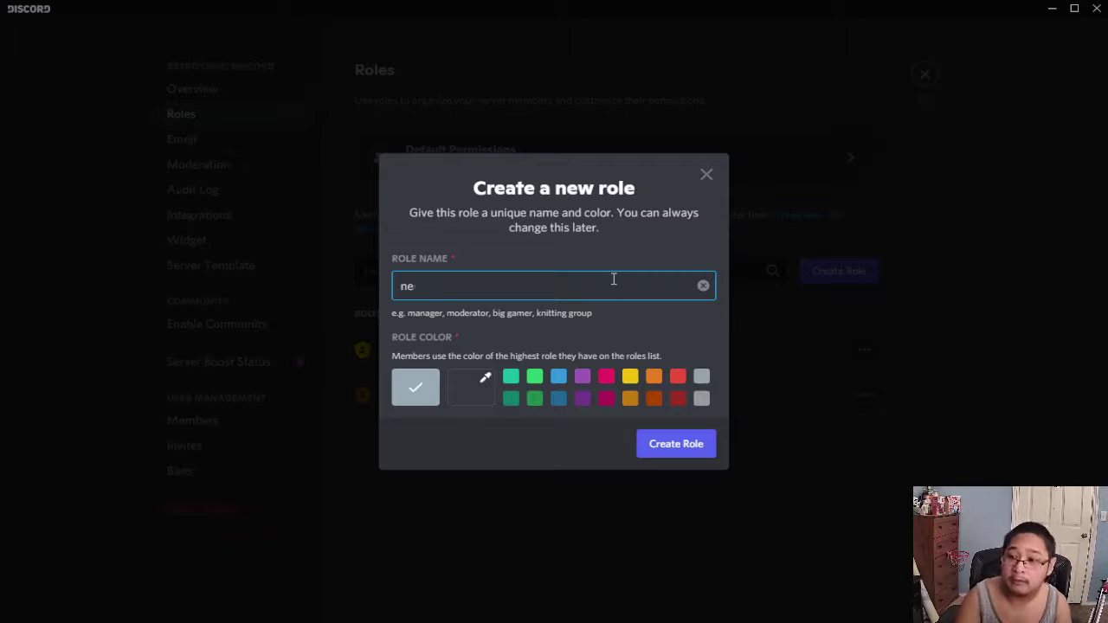
text(The RetroFam)
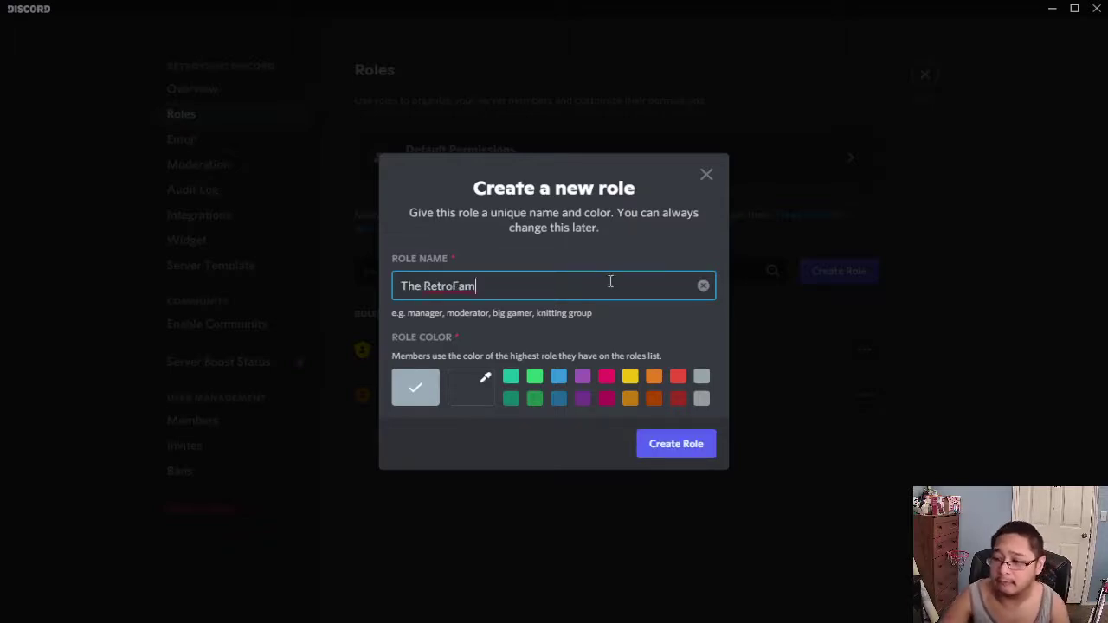
click(534, 377)
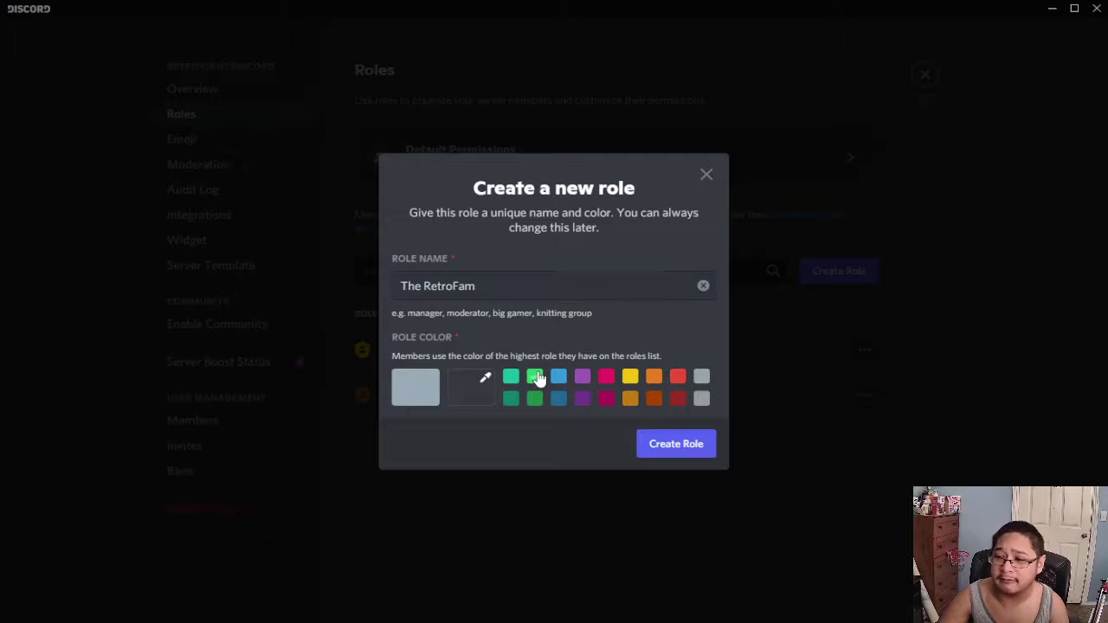
click(678, 445)
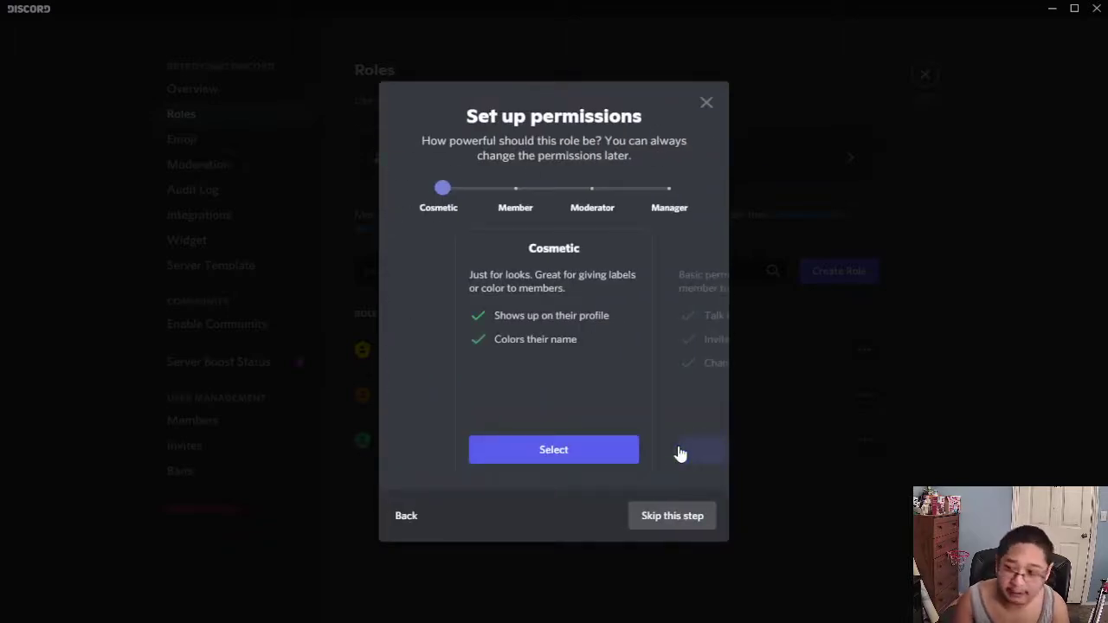
click(684, 518)
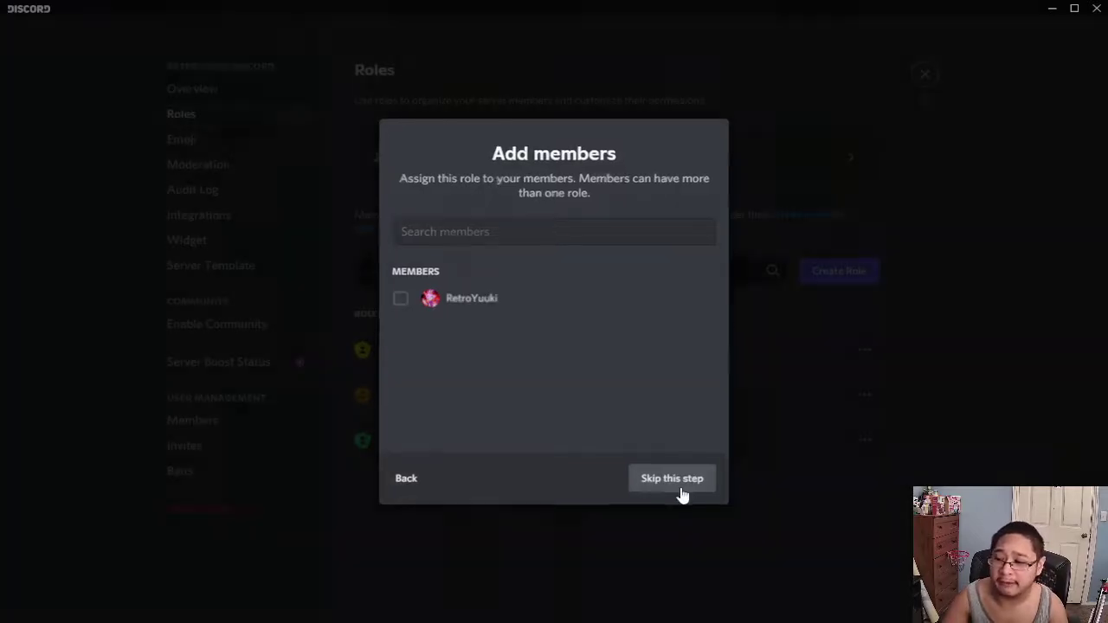
click(681, 489)
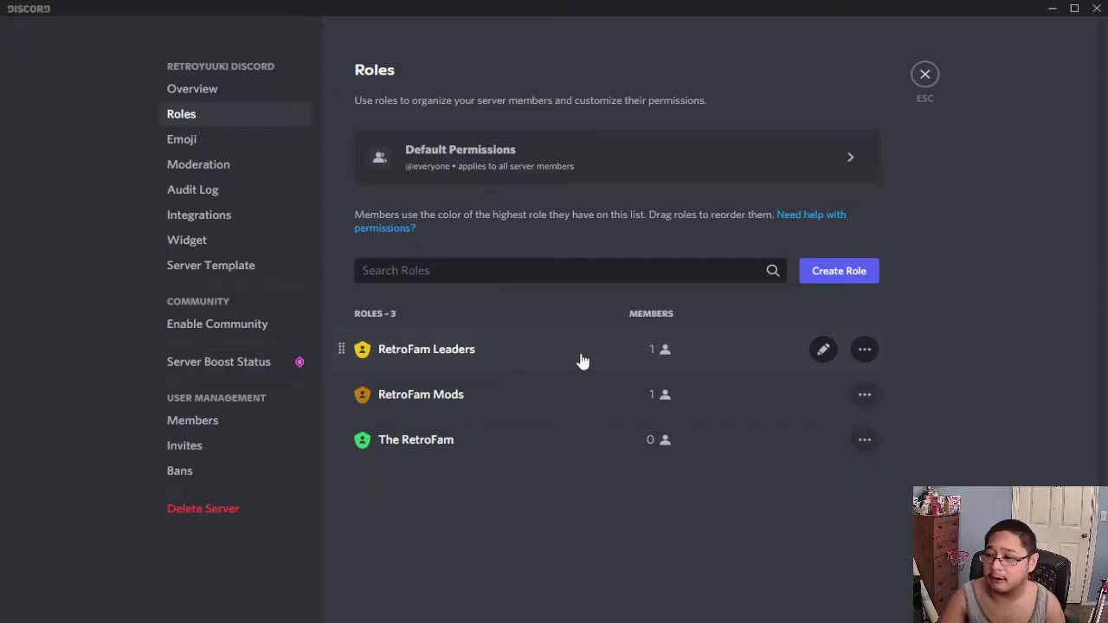
Edit the RetroFam Leaders role so its members are displayed separately from online members
click(821, 350)
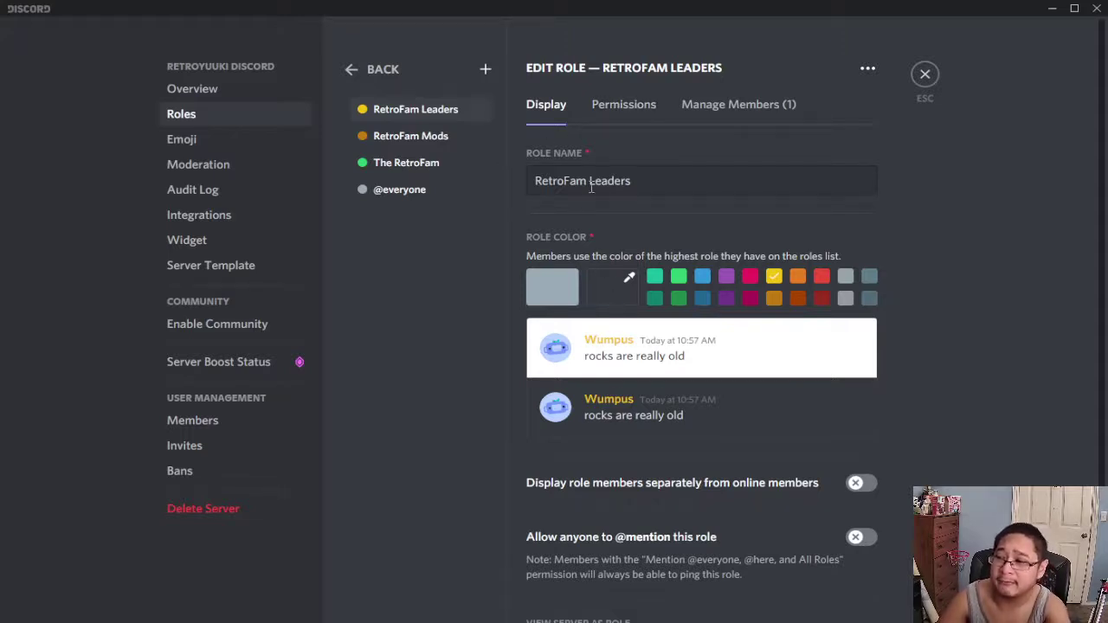
scroll(639, 121, down, 1)
scroll(702, 242, down, 3)
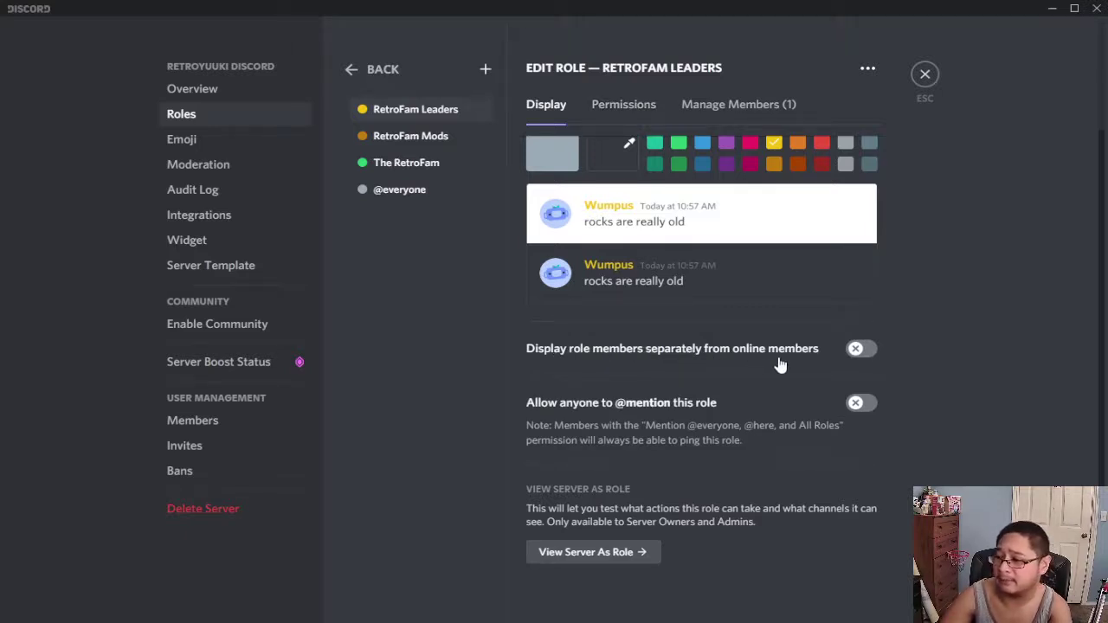
click(862, 353)
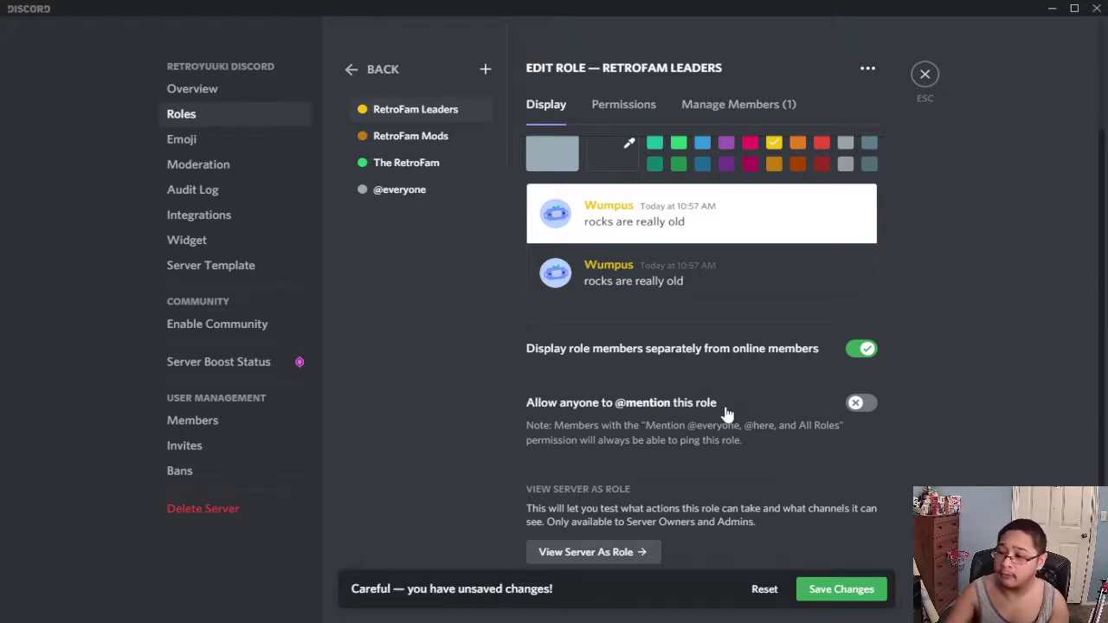
Turn on the View Channels and Administrator permissions for the RetroFam Leaders role
scroll(741, 442, up, 3)
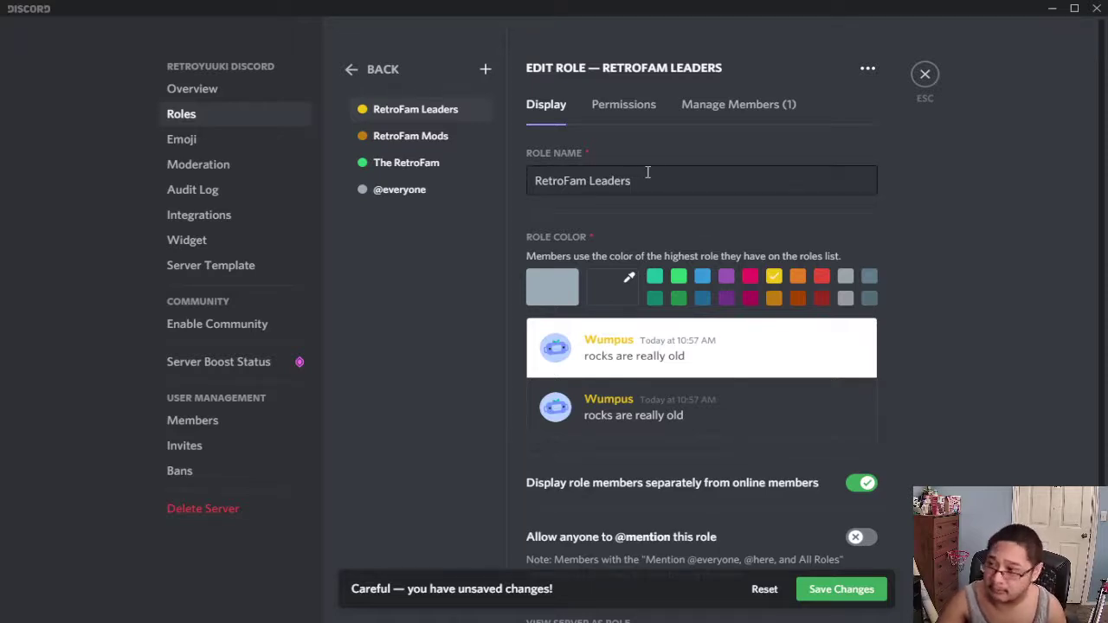
click(618, 121)
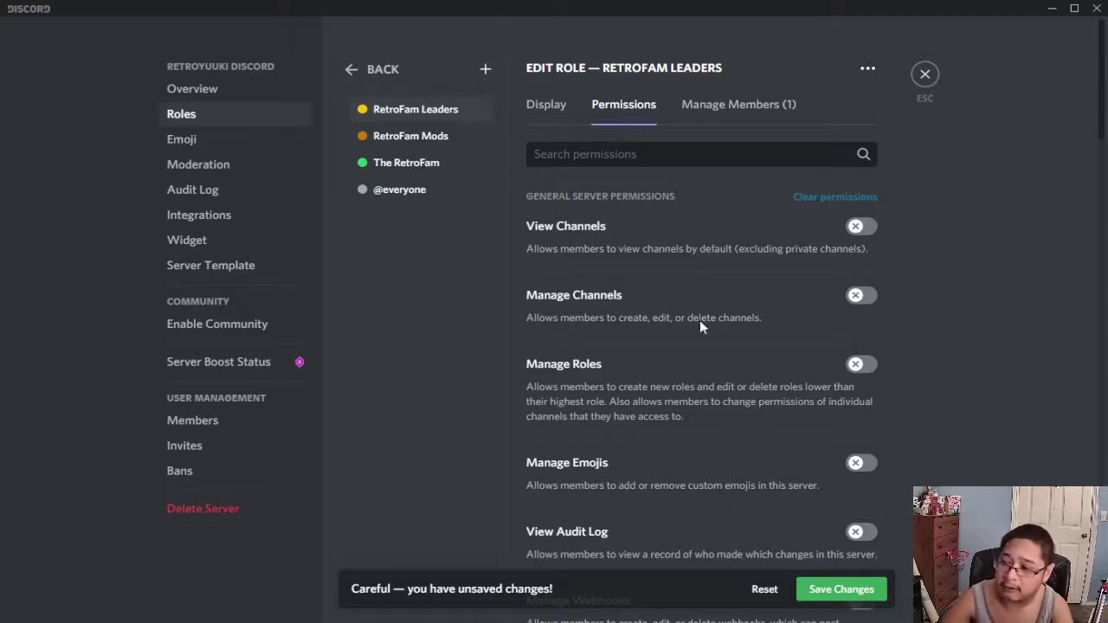
click(862, 230)
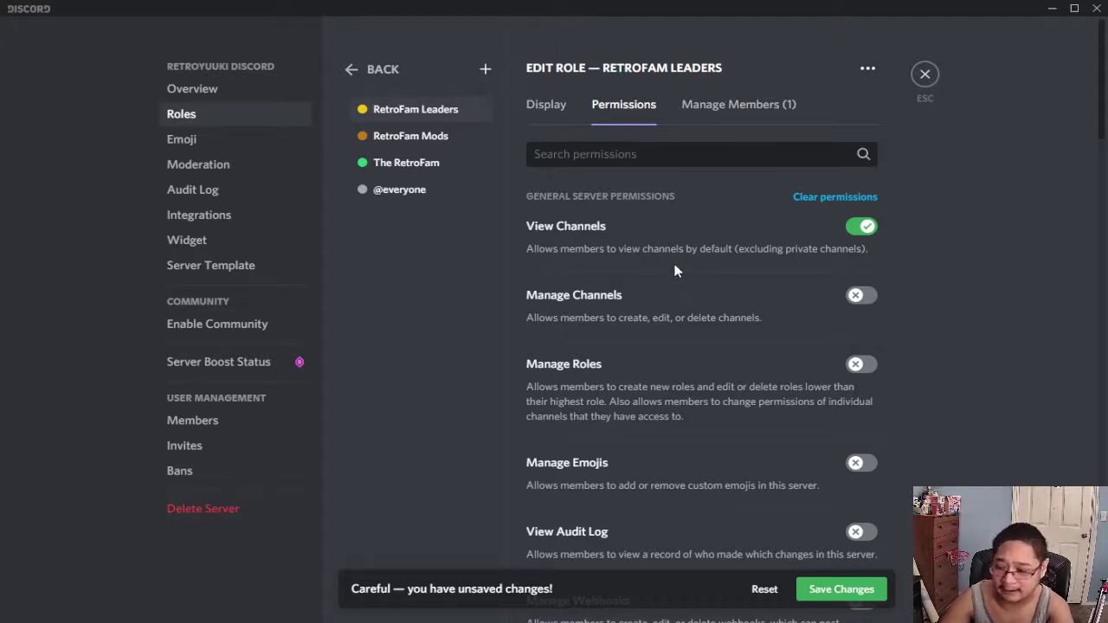
scroll(676, 271, down, 15)
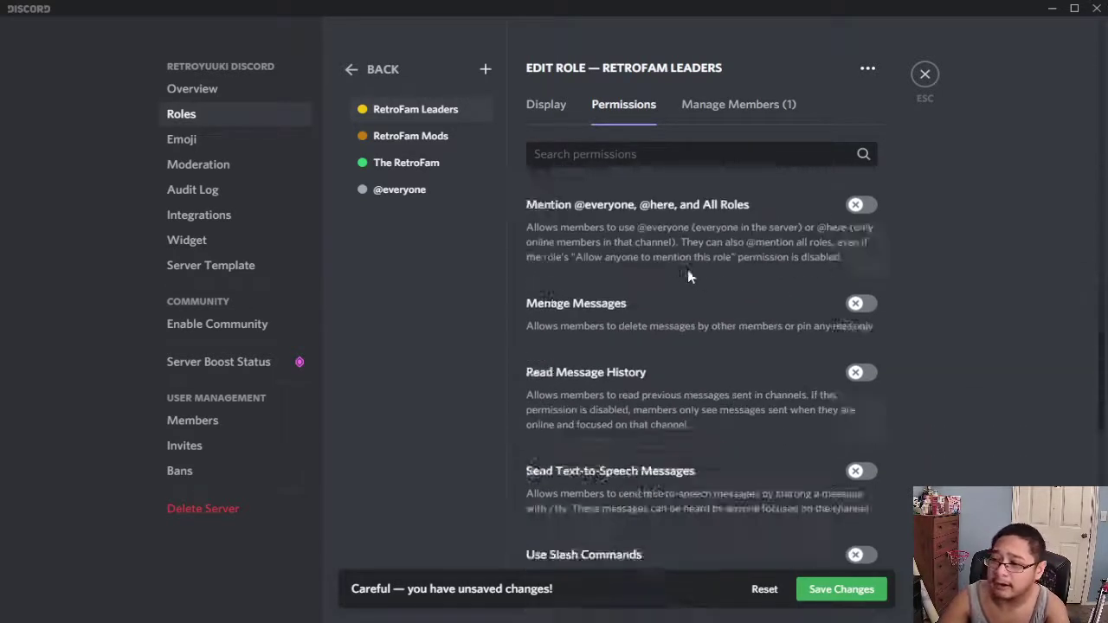
scroll(689, 276, down, 15)
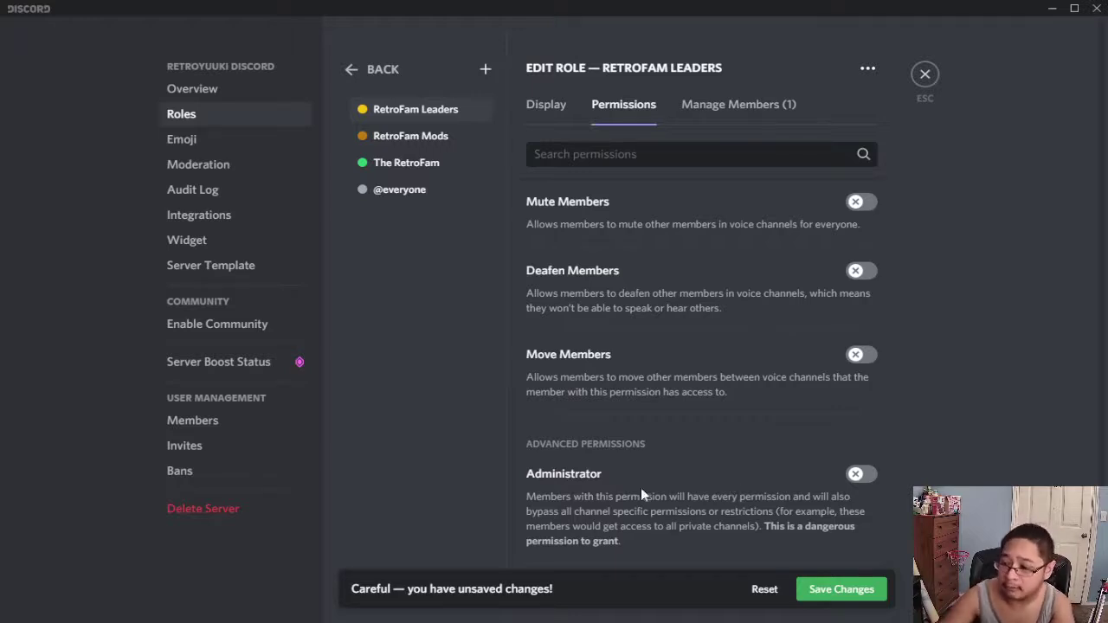
click(857, 480)
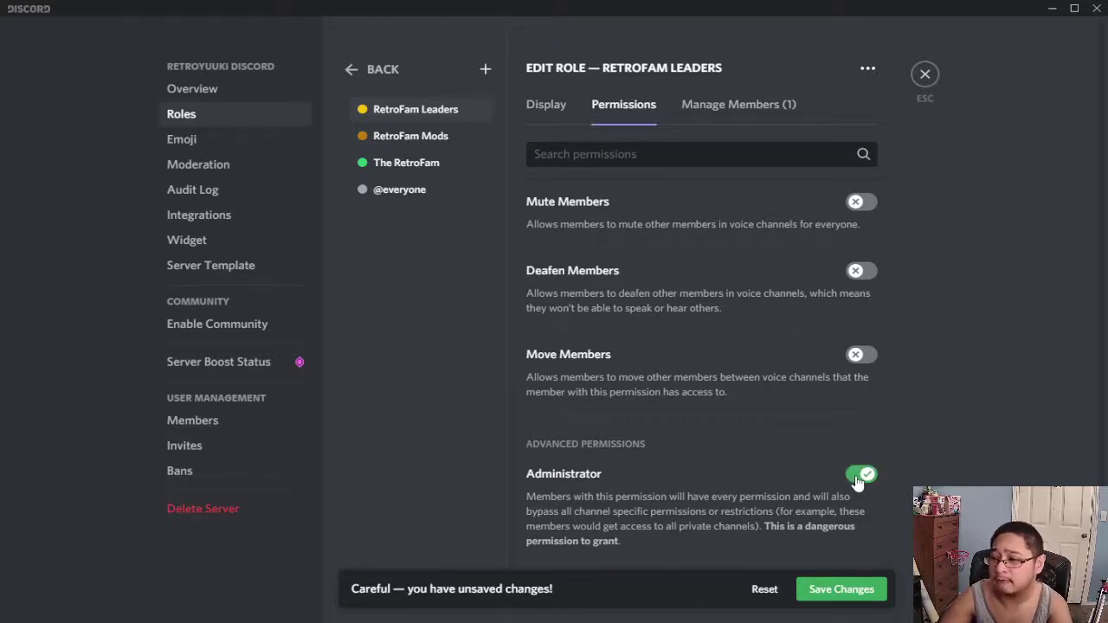
scroll(883, 474, up, 10)
scroll(883, 474, down, 5)
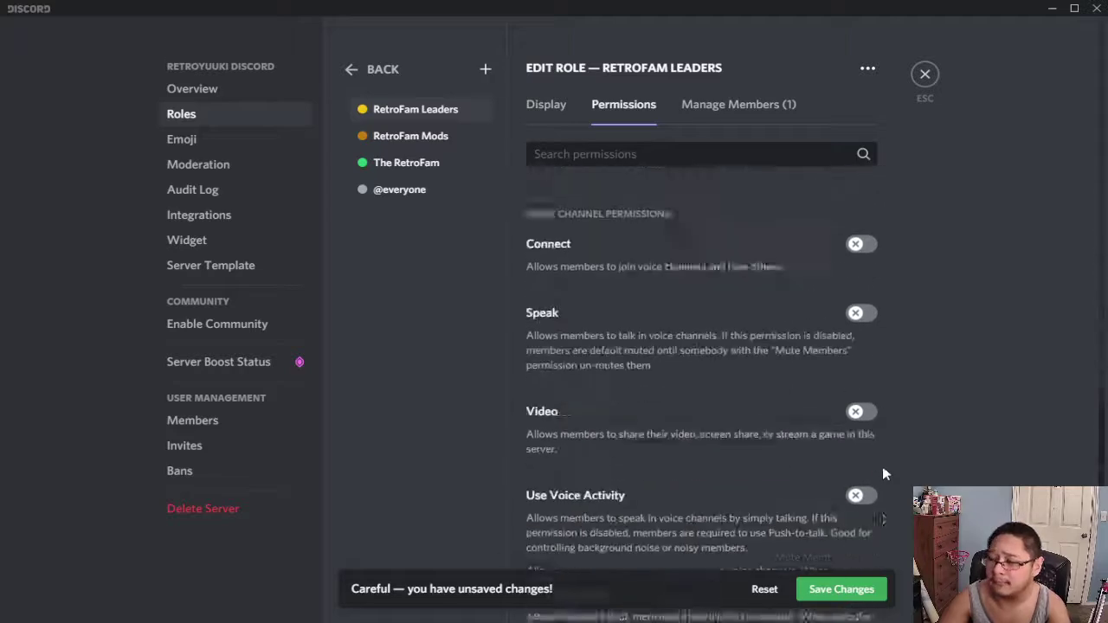
scroll(883, 474, down, 5)
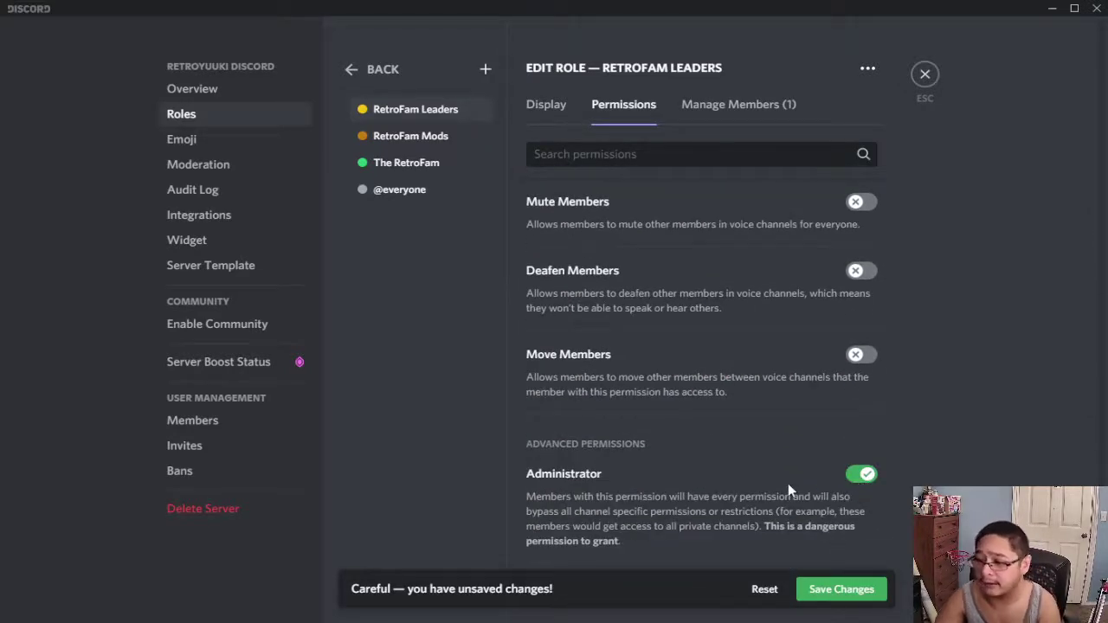
Turn off the View Channels permission for the RetroFam Leaders role and save the role's changes
scroll(786, 489, up, 10)
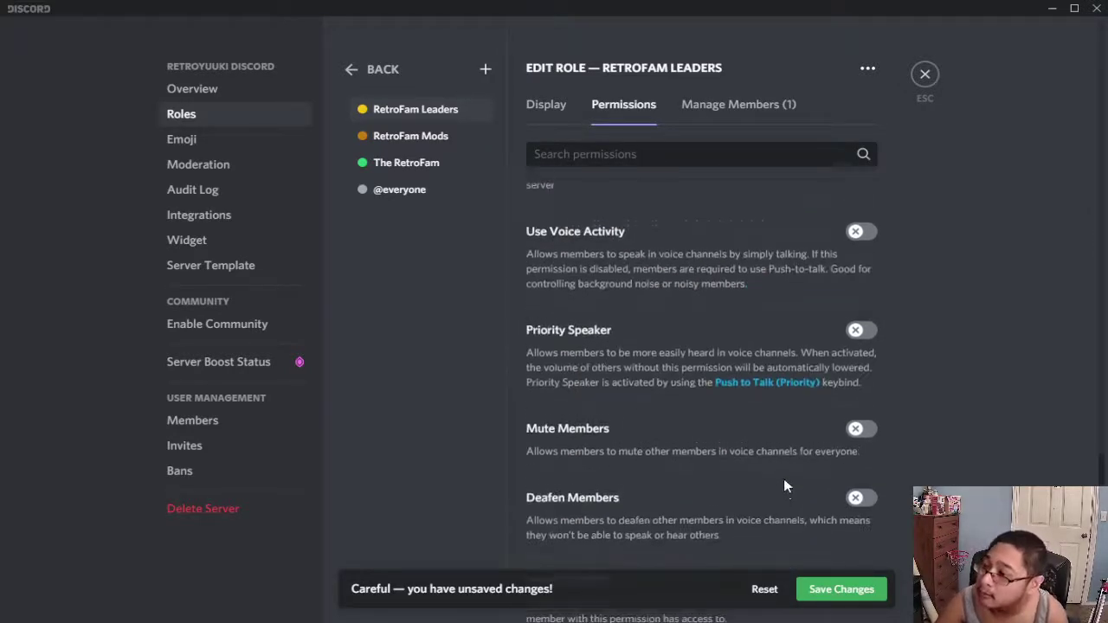
scroll(752, 322, up, 10)
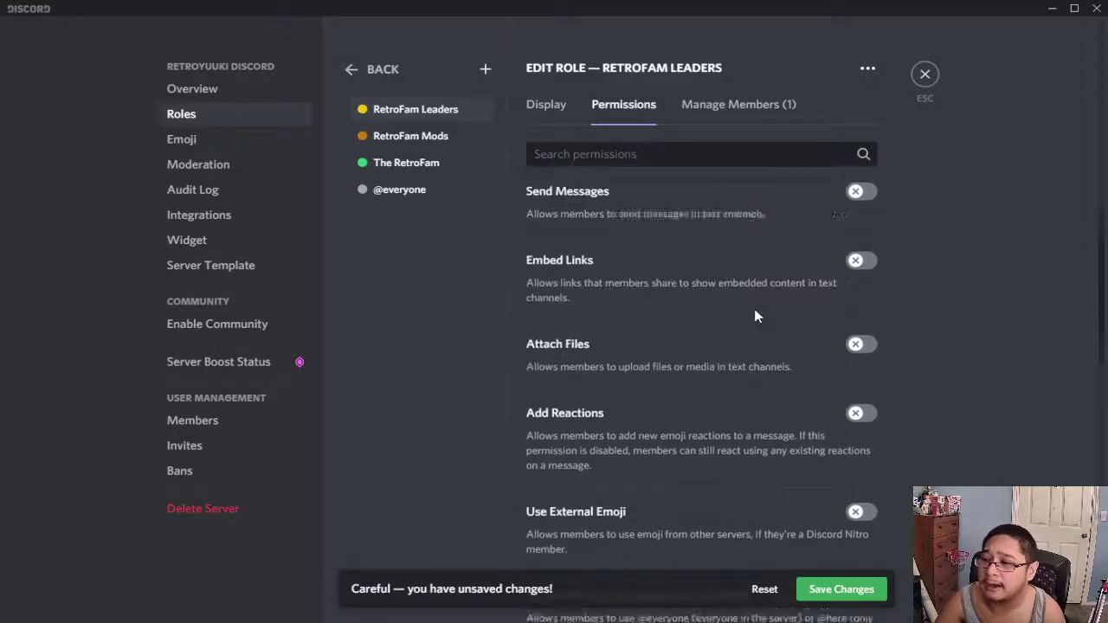
scroll(754, 315, up, 8)
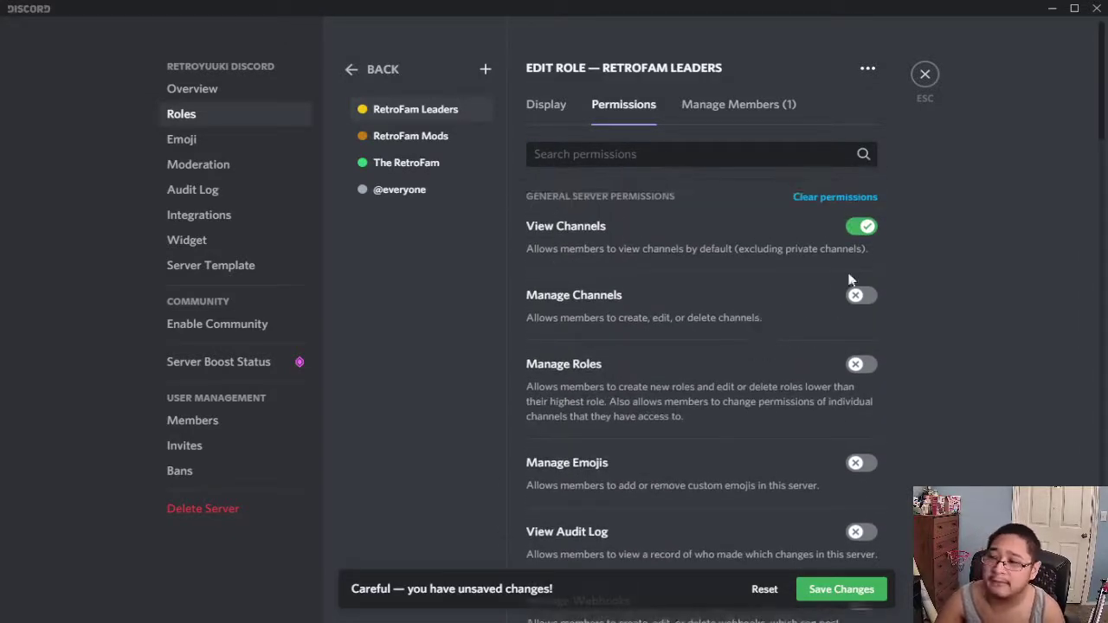
click(861, 227)
scroll(871, 291, down, 18)
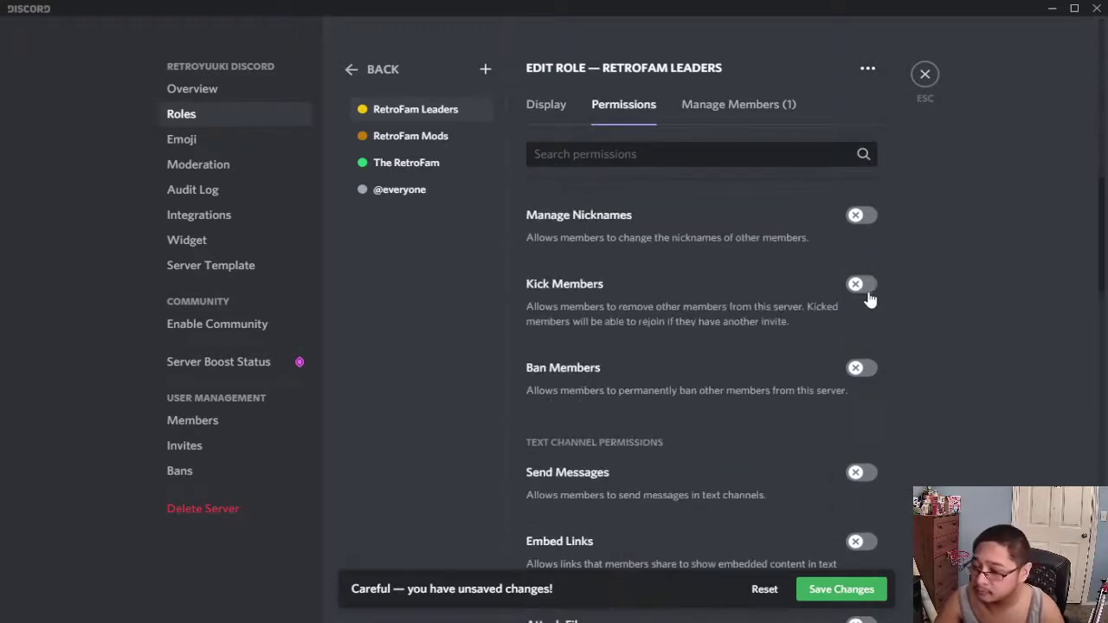
scroll(863, 329, down, 18)
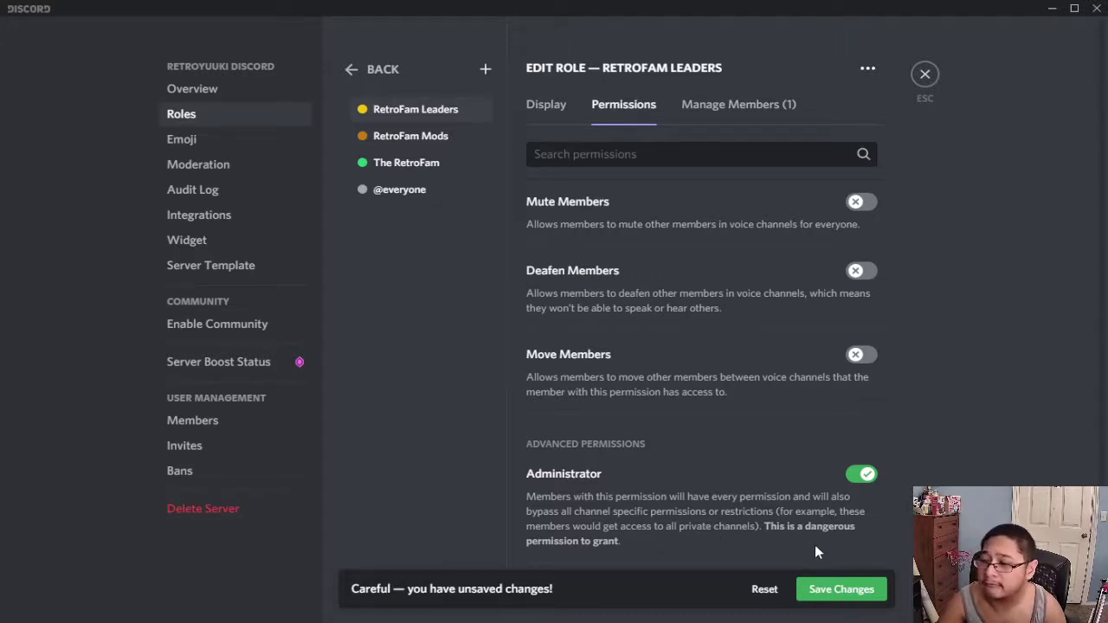
click(840, 589)
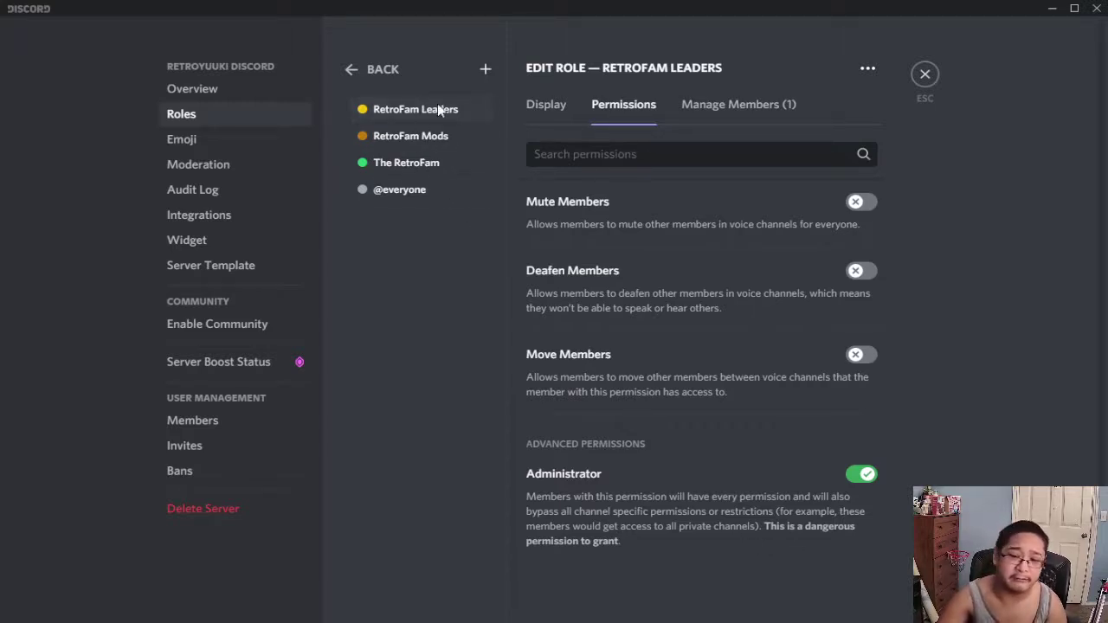
Turn on the View Channels and Manage Channels permissions for the RetroFam Mods role
click(436, 136)
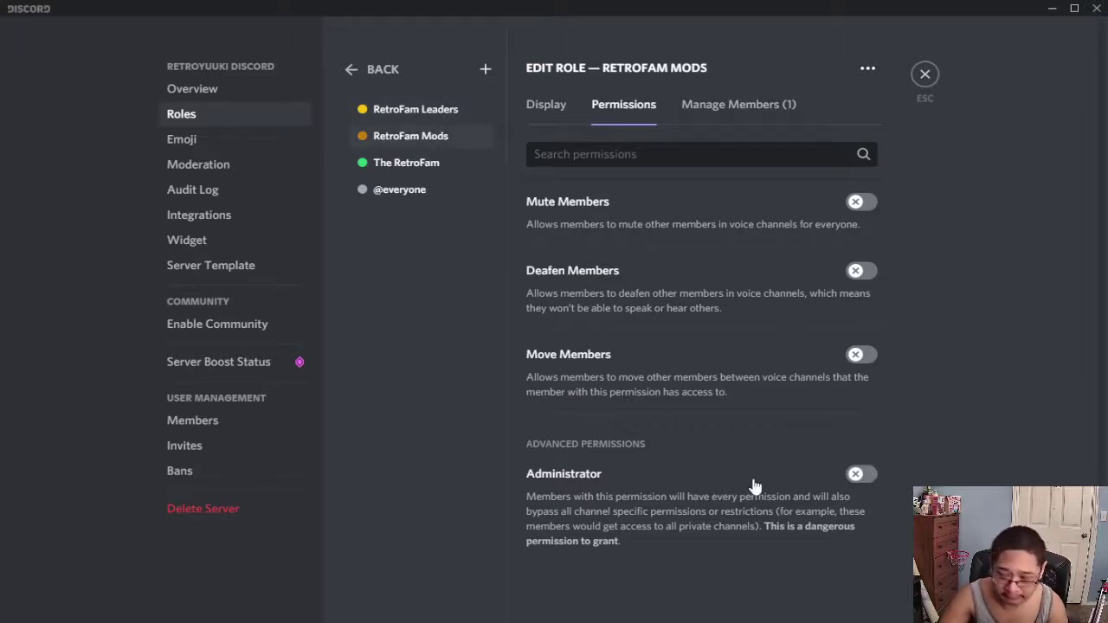
scroll(746, 463, up, 12)
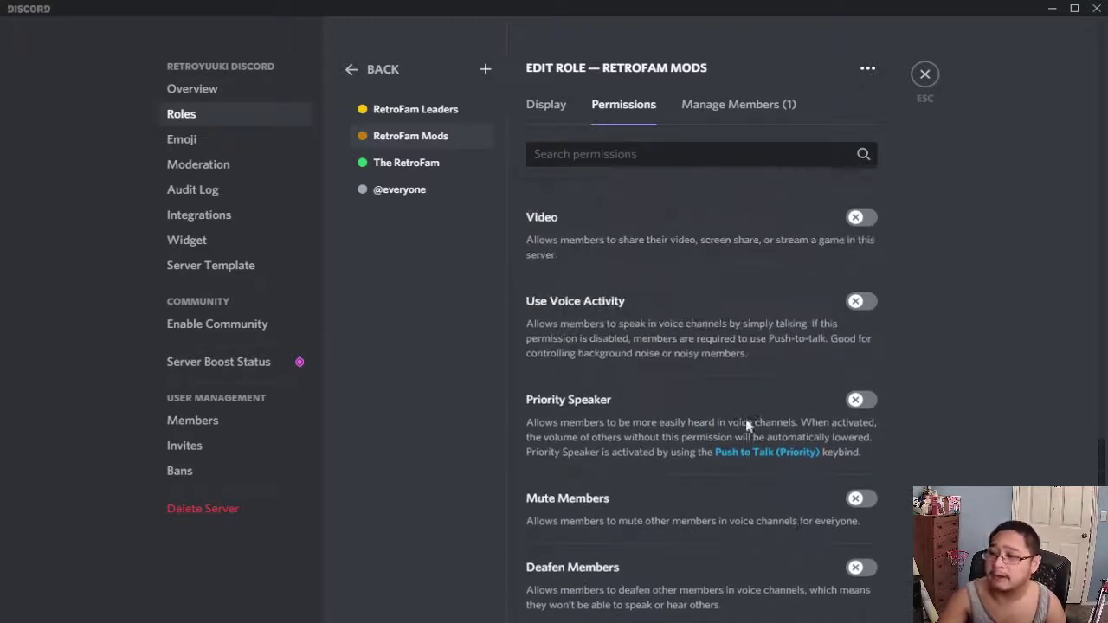
scroll(737, 410, up, 10)
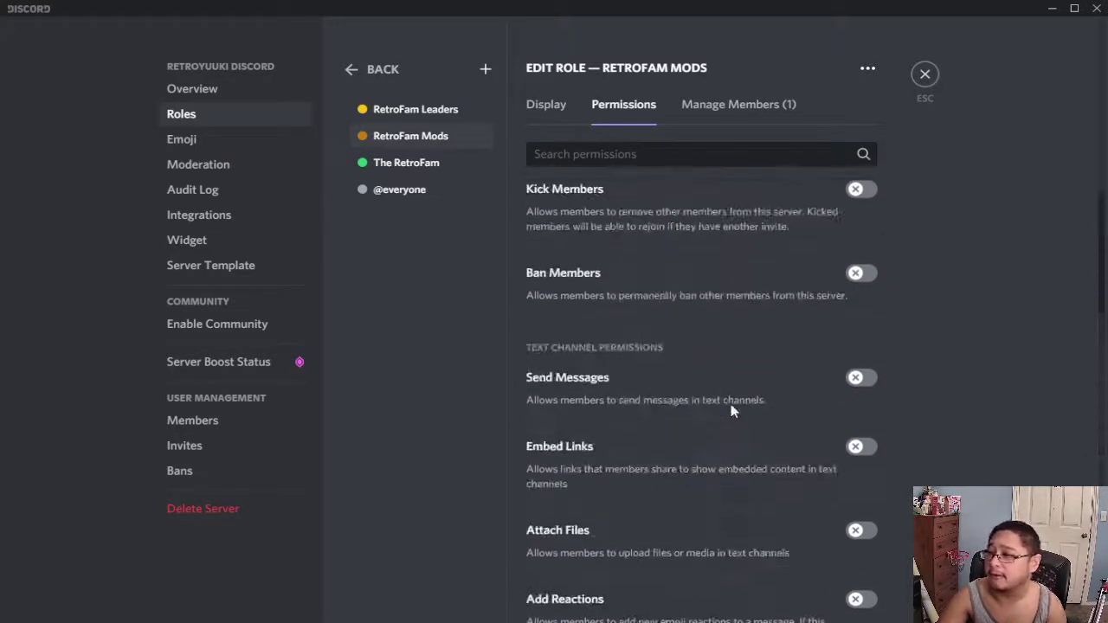
scroll(731, 401, up, 4)
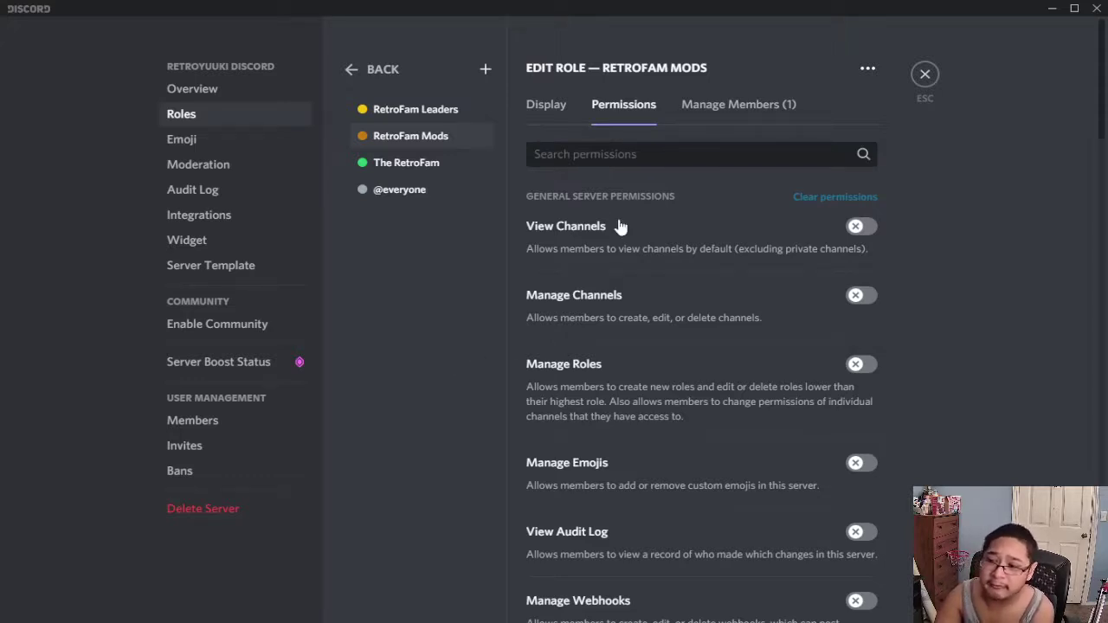
click(837, 244)
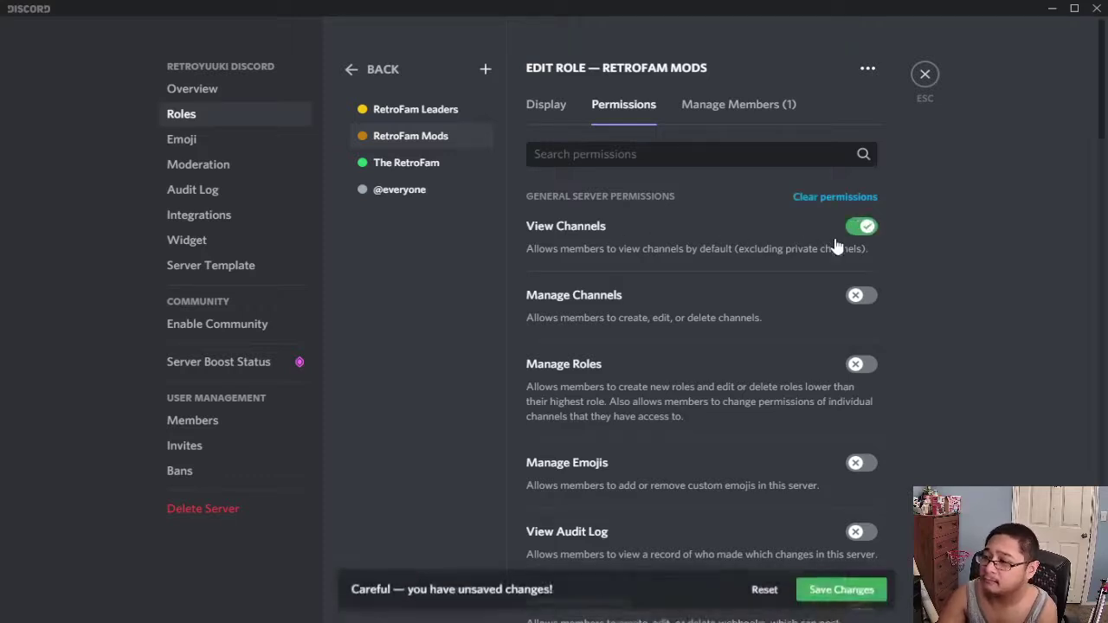
click(740, 297)
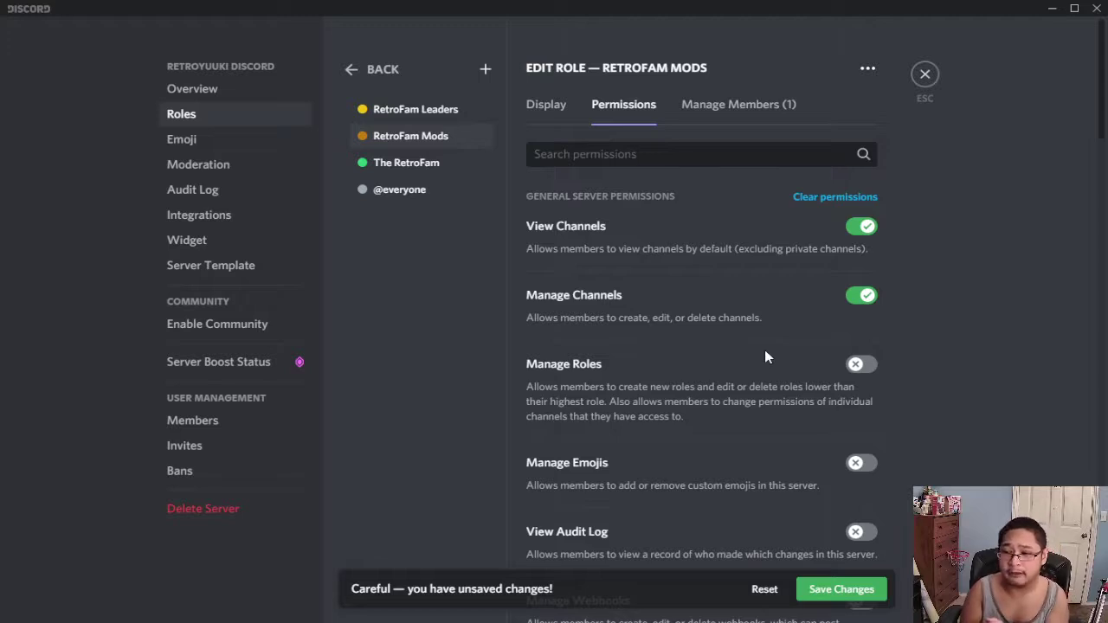
Allow the RetroFam Mods role to manage emojis and view the audit log
scroll(787, 328, down, 1)
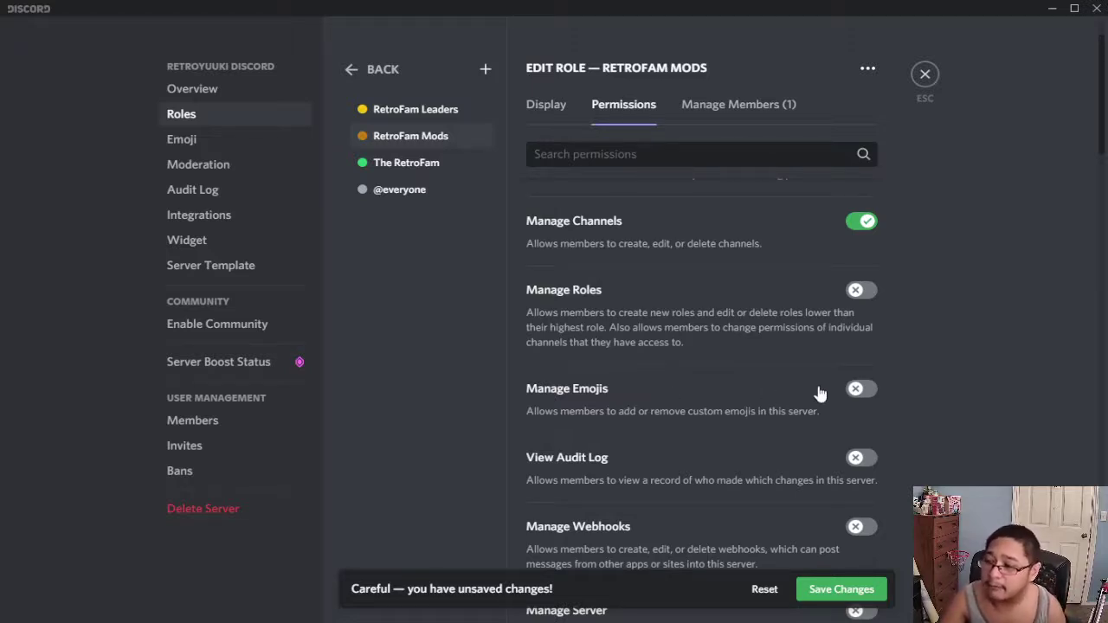
click(866, 389)
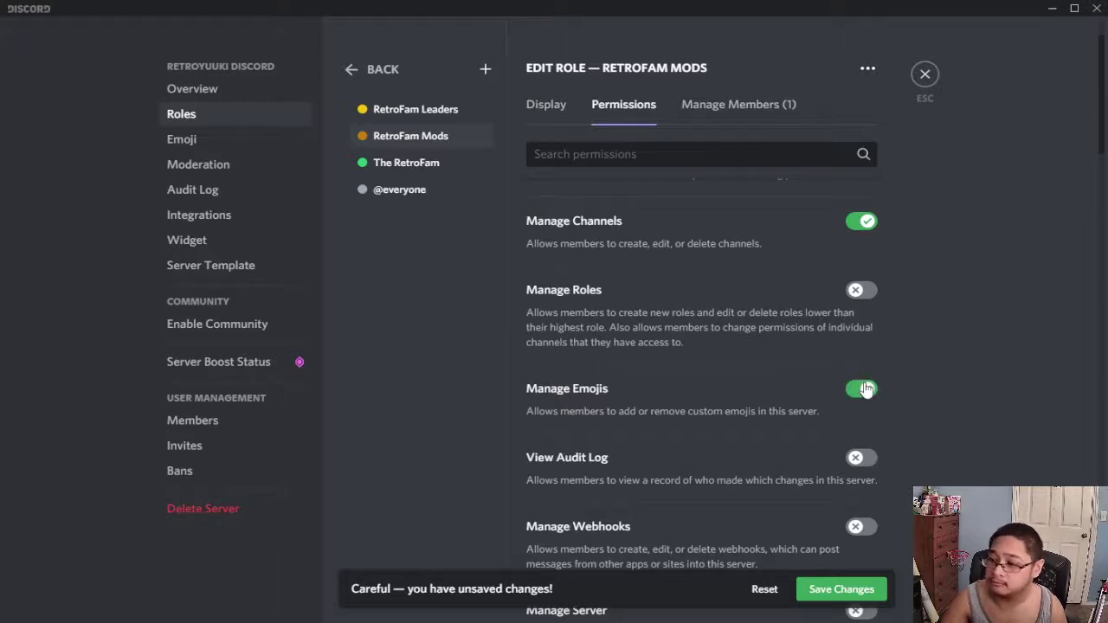
scroll(726, 382, down, 1)
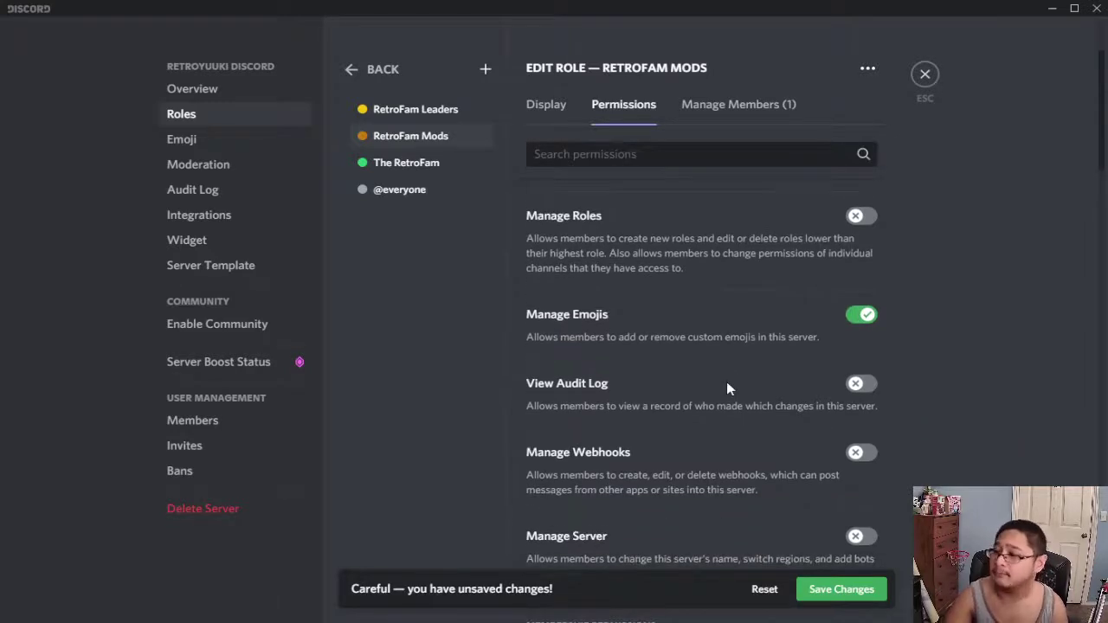
click(854, 385)
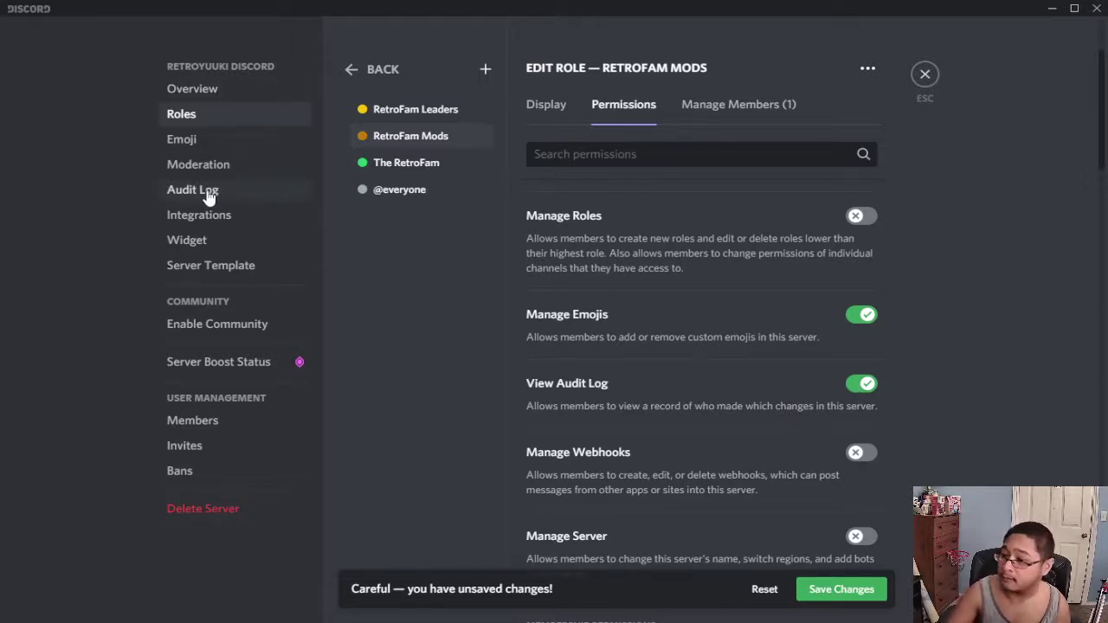
Enable the Create Invite, Kick Members and Ban Members membership permissions for the RetroFam Mods role
scroll(557, 327, down, 2)
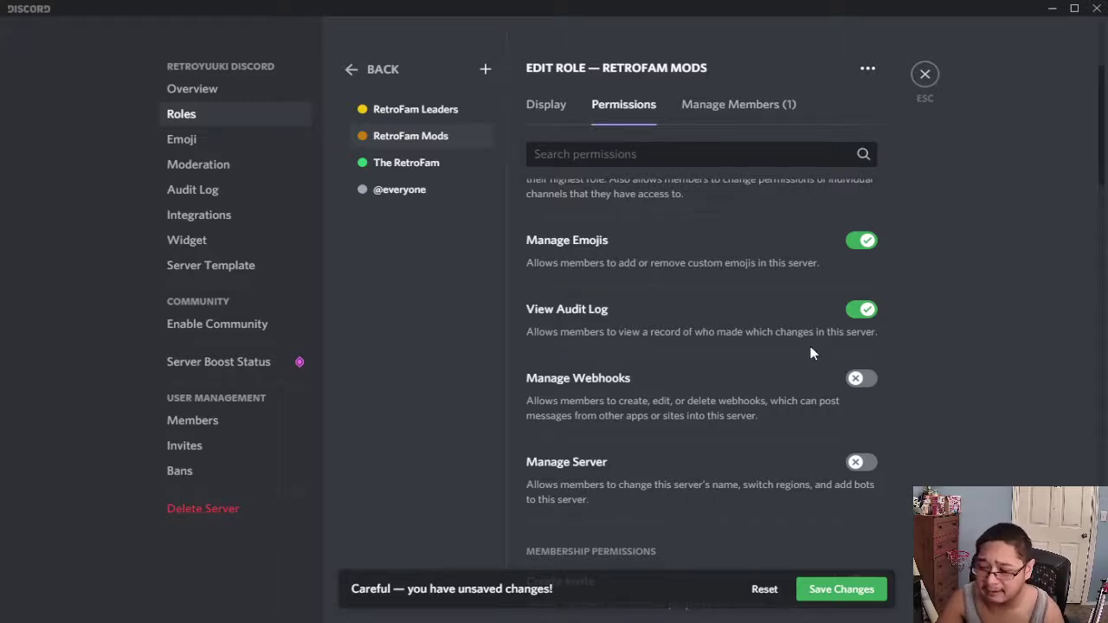
scroll(812, 352, down, 1)
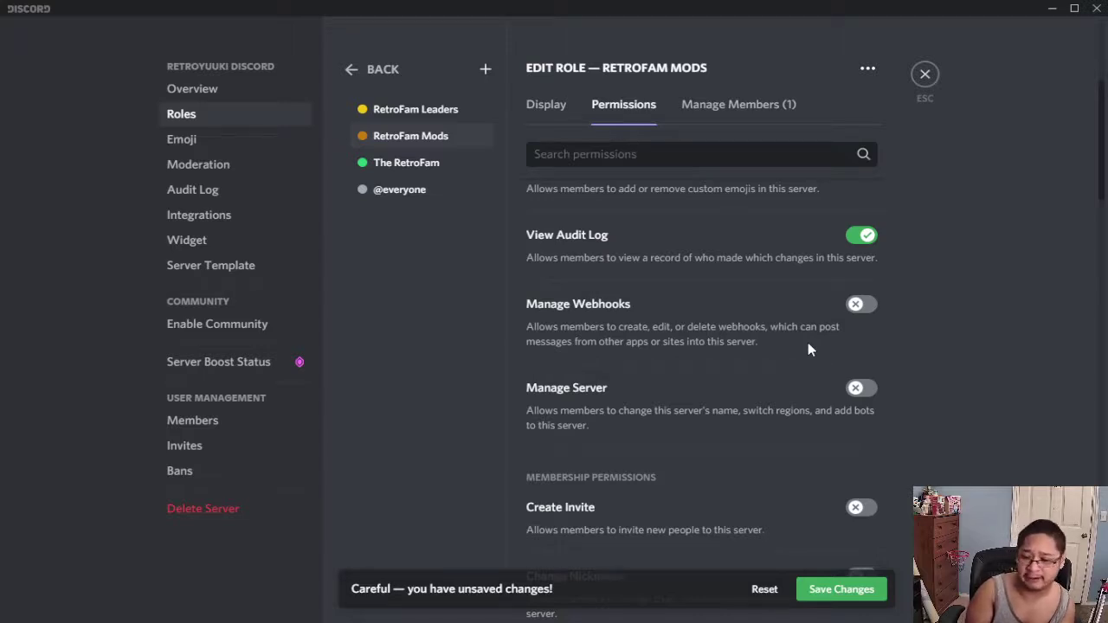
scroll(809, 340, down, 1)
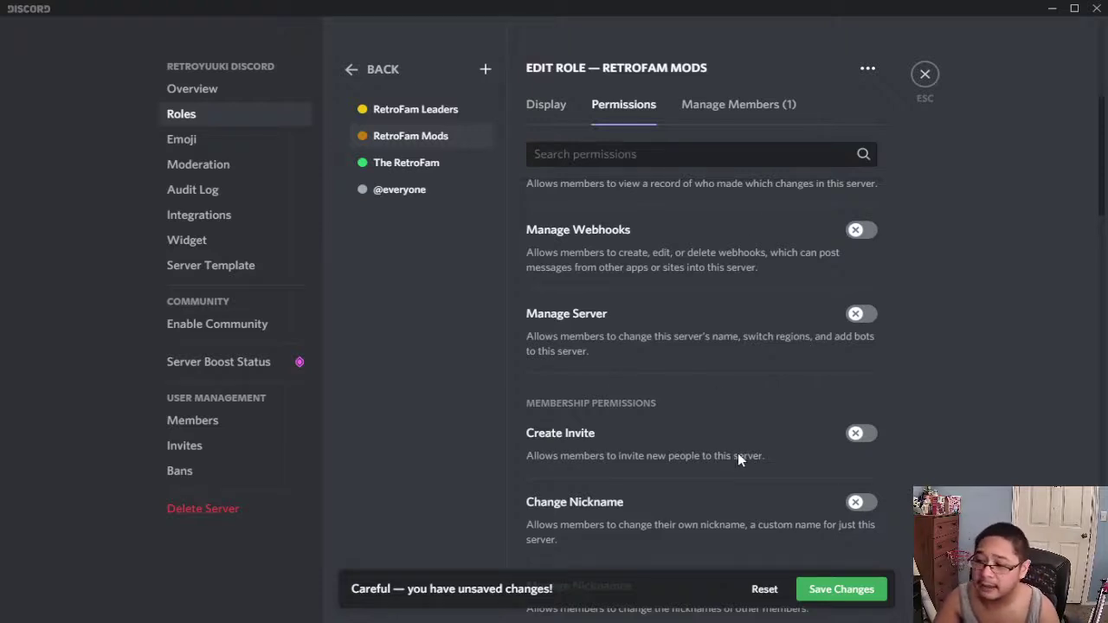
click(857, 435)
scroll(858, 424, down, 3)
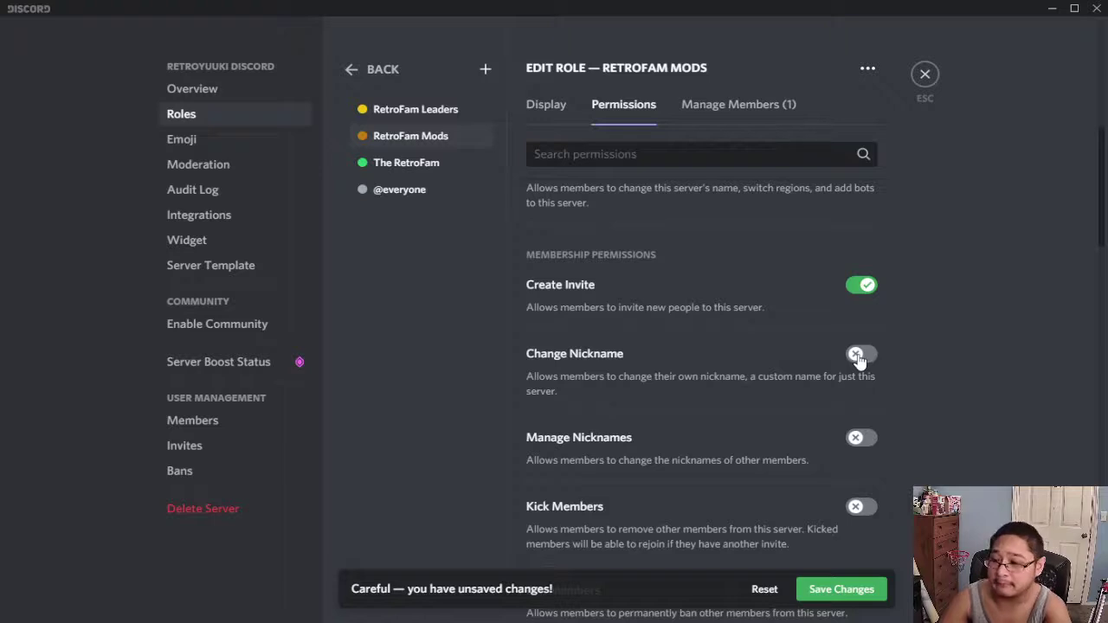
scroll(866, 333, down, 3)
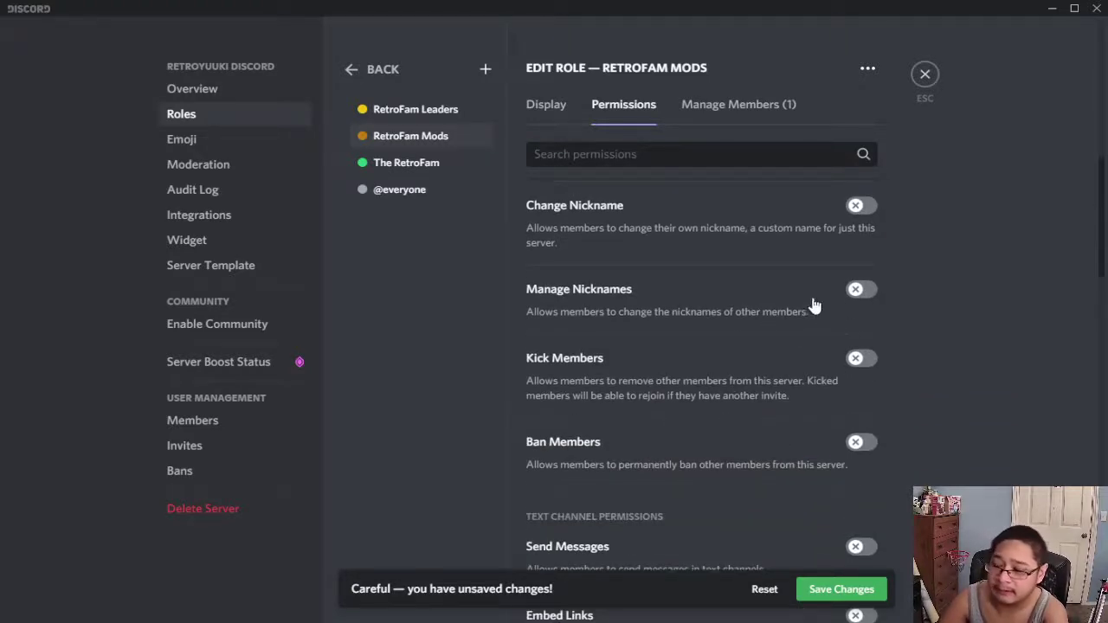
scroll(819, 292, down, 2)
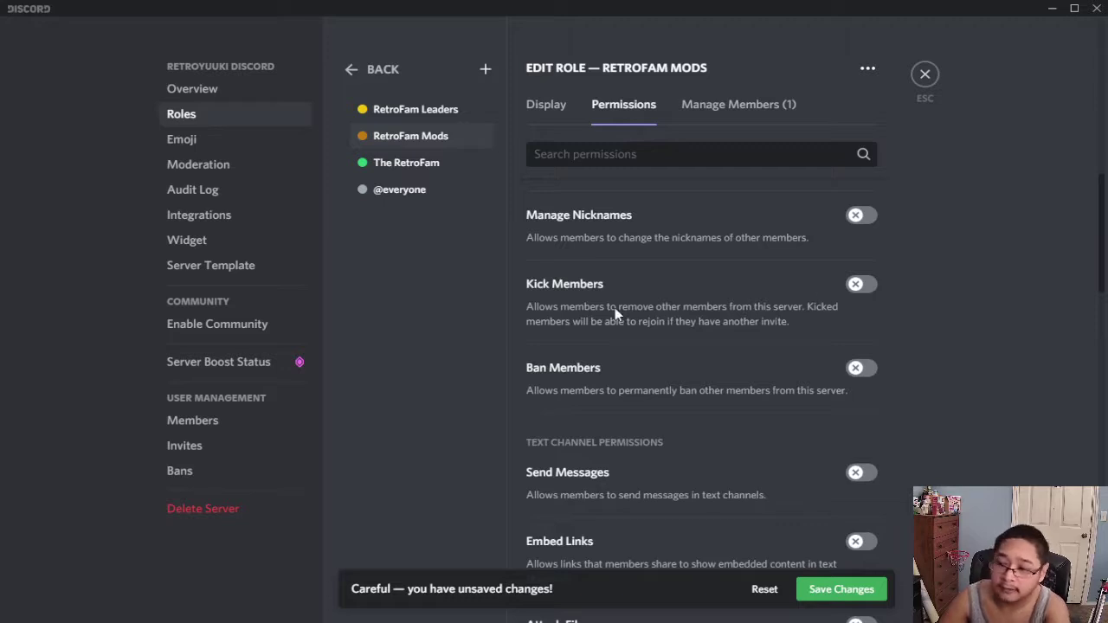
click(864, 297)
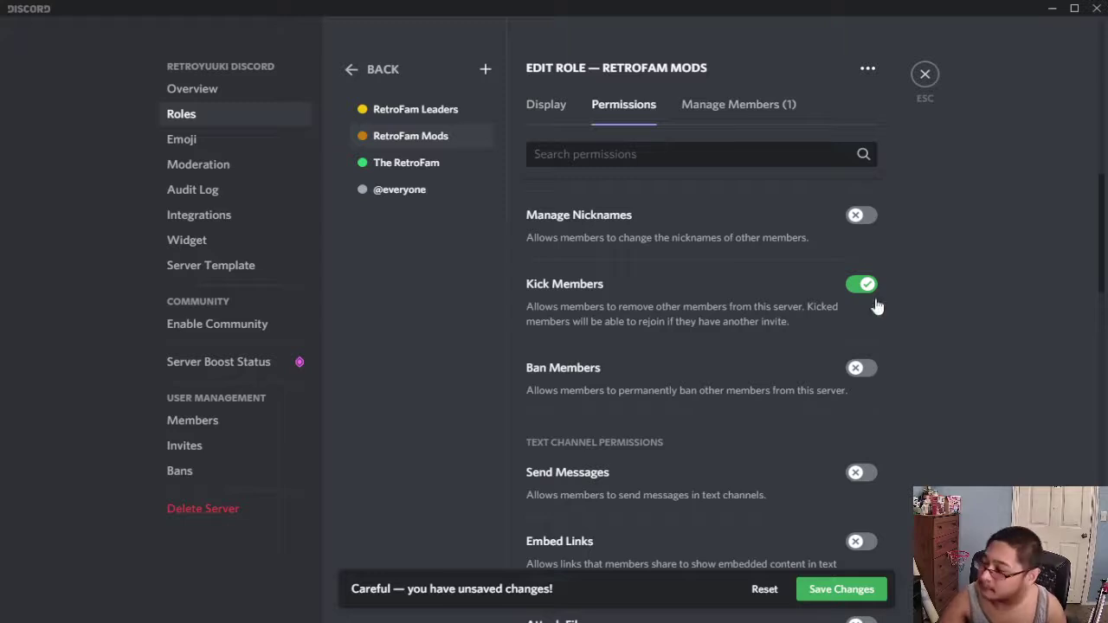
click(864, 370)
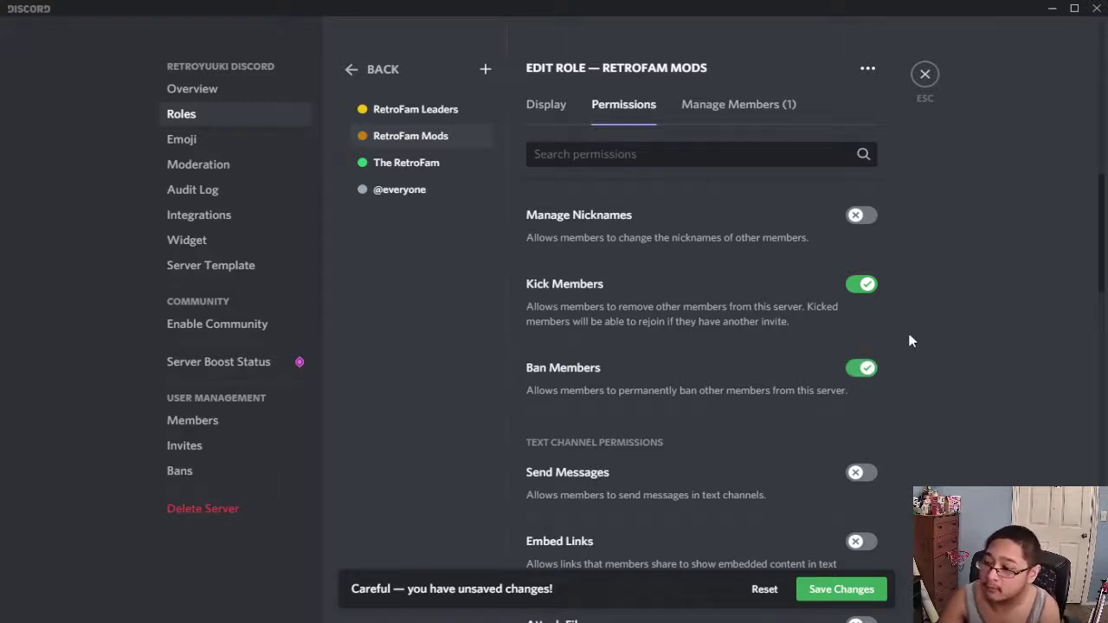
Allow the RetroFam Mods role to send messages, embed links, attach files, add reactions and use external emoji
scroll(910, 339, down, 1)
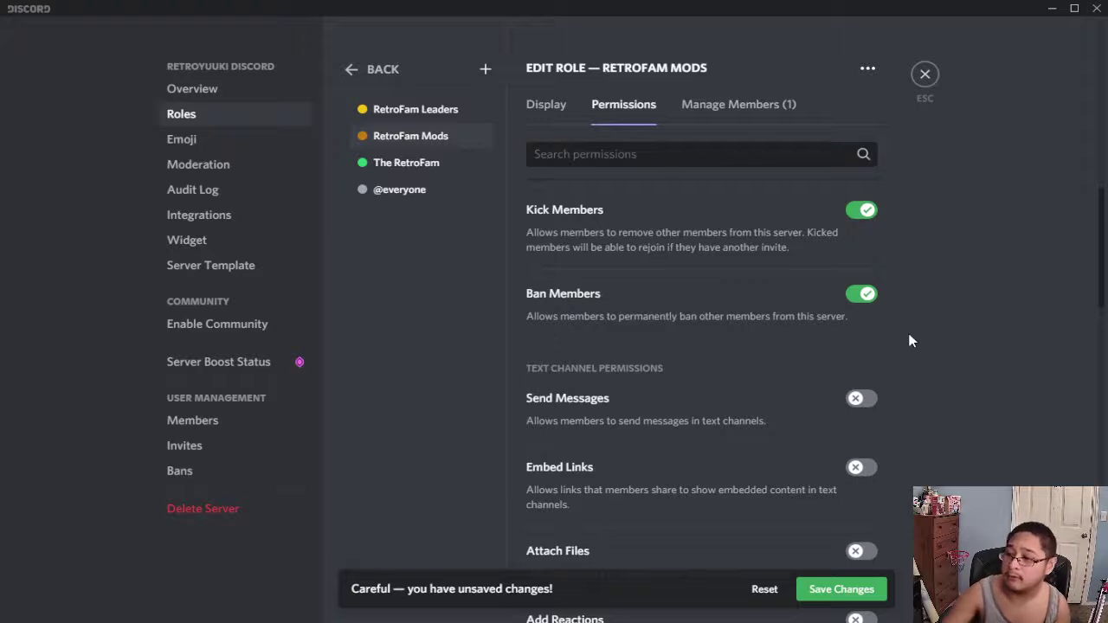
click(864, 400)
scroll(900, 368, down, 2)
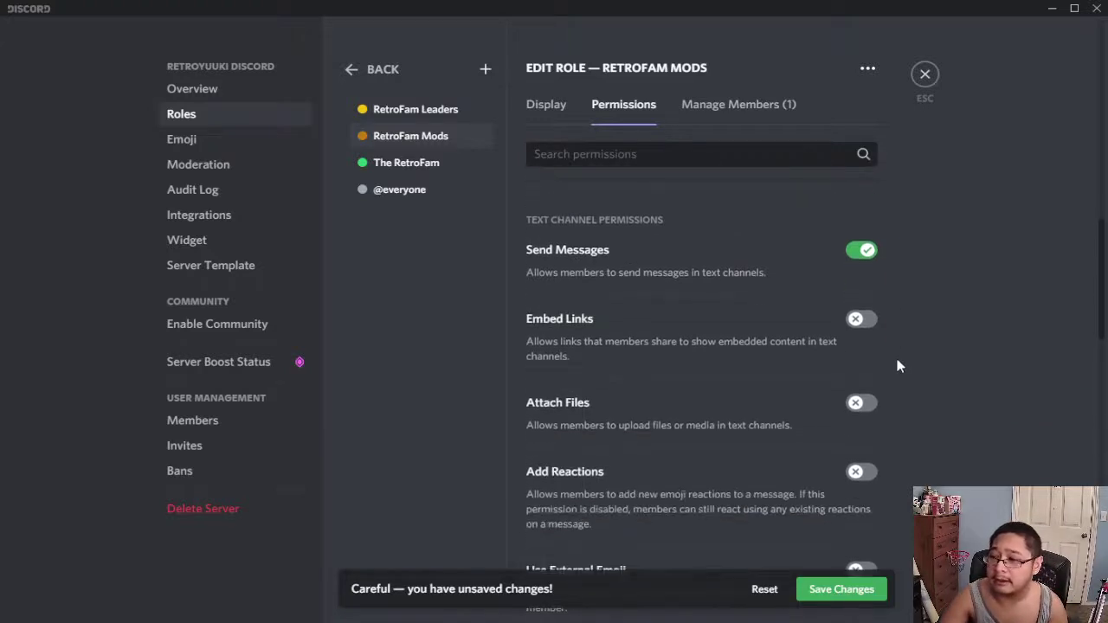
click(869, 322)
scroll(883, 330, down, 1)
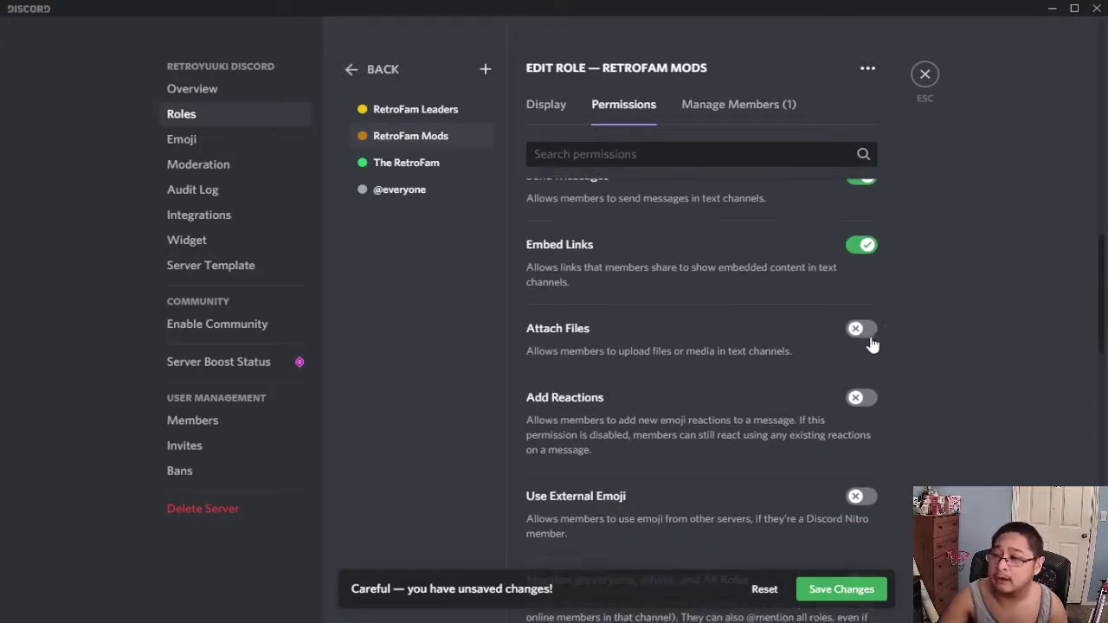
click(871, 340)
click(880, 403)
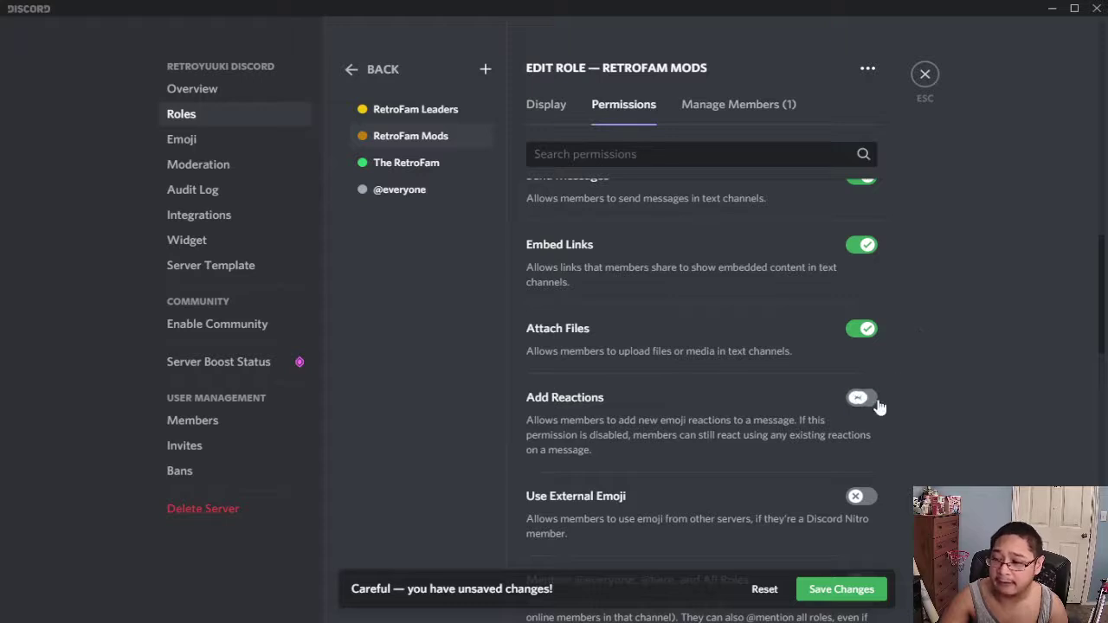
scroll(883, 398, down, 1)
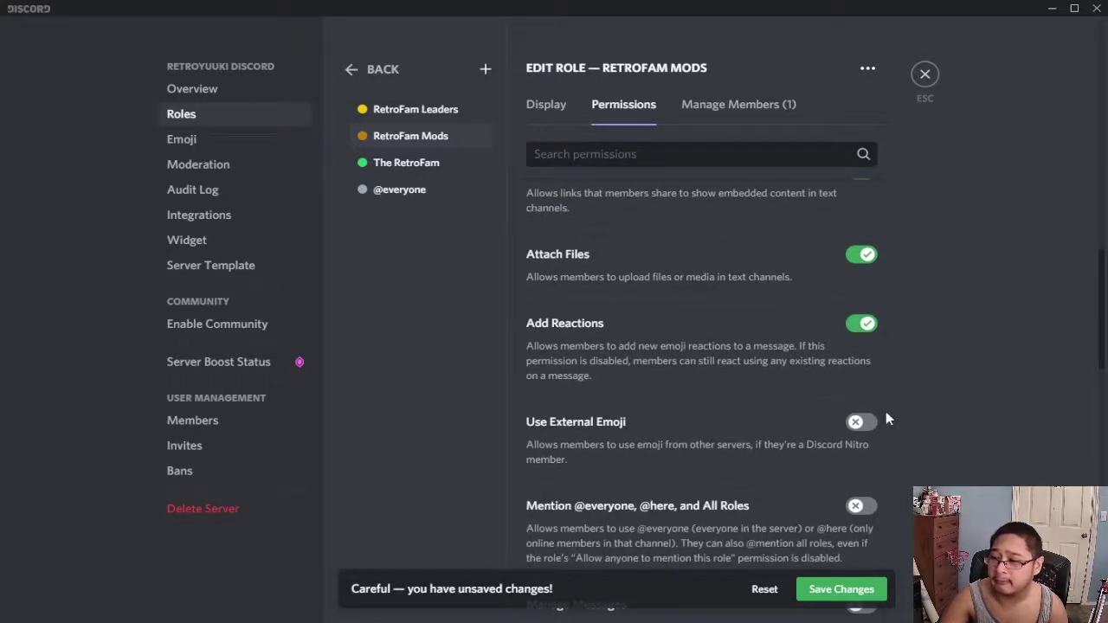
click(881, 423)
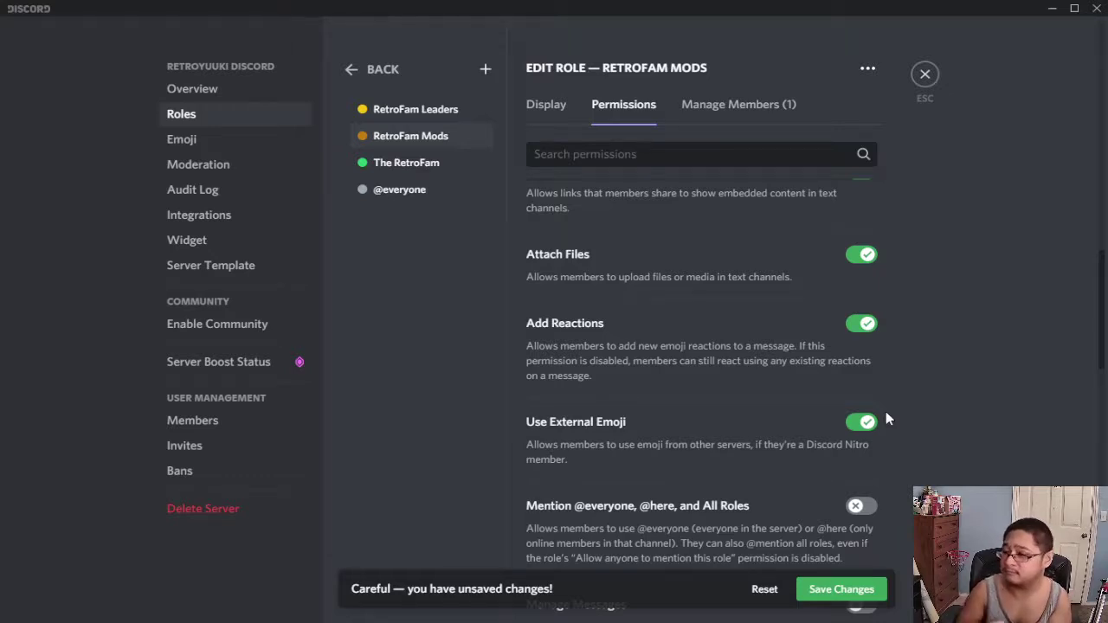
scroll(861, 329, down, 1)
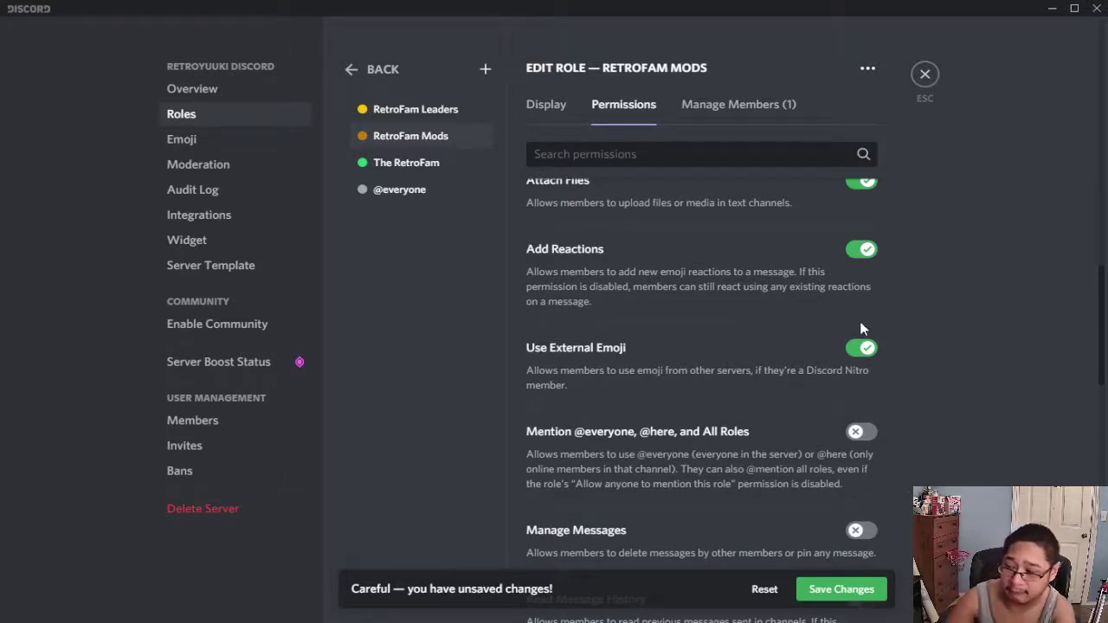
click(866, 432)
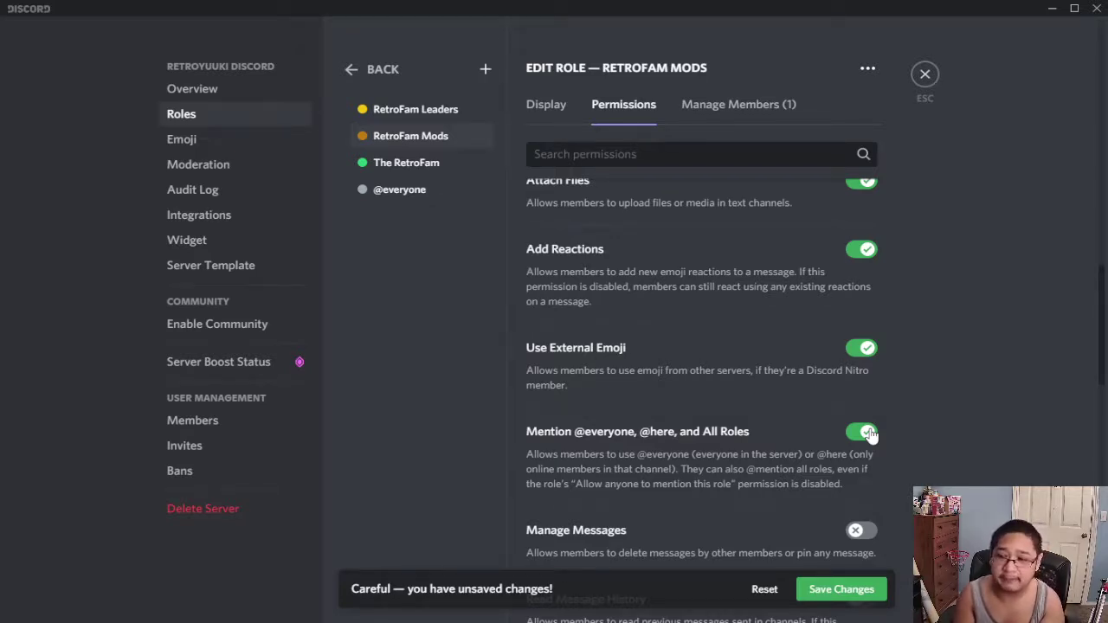
scroll(896, 419, down, 2)
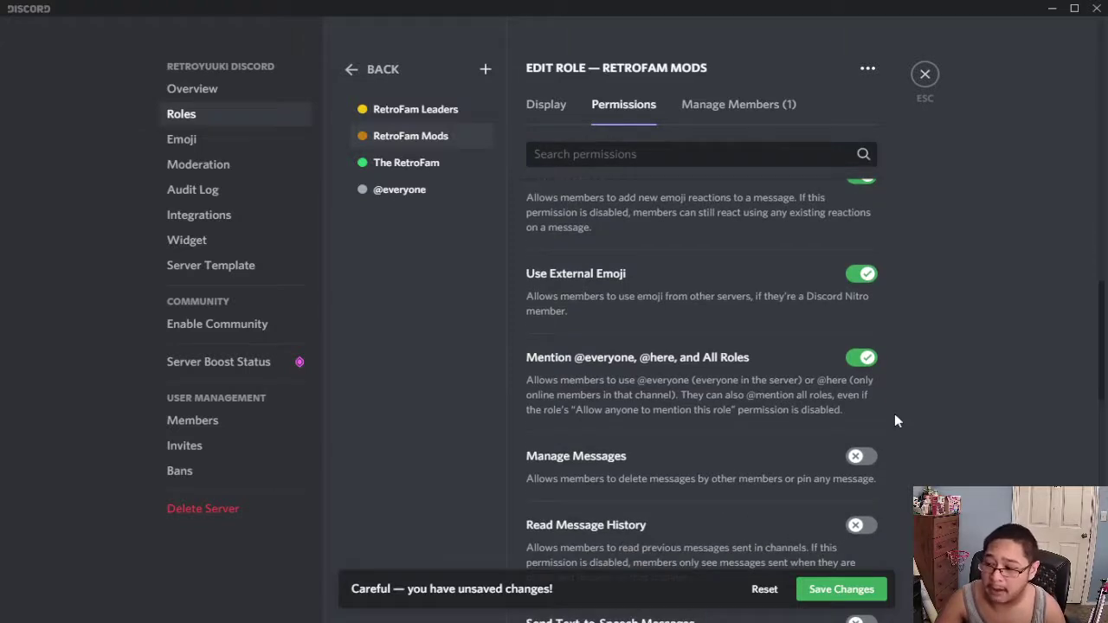
click(876, 457)
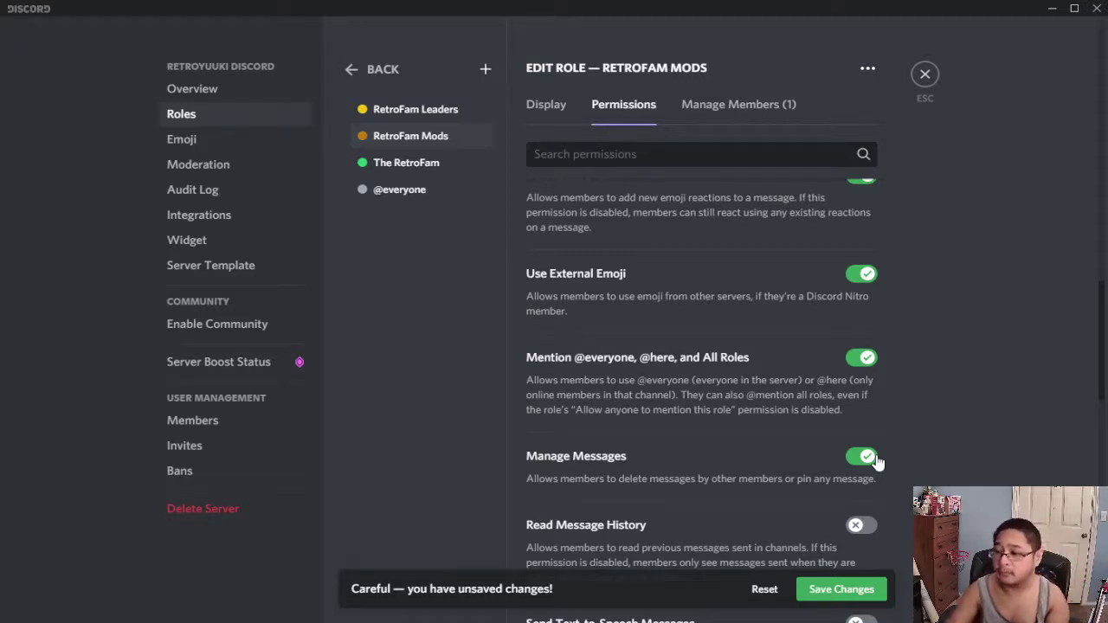
scroll(874, 464, down, 2)
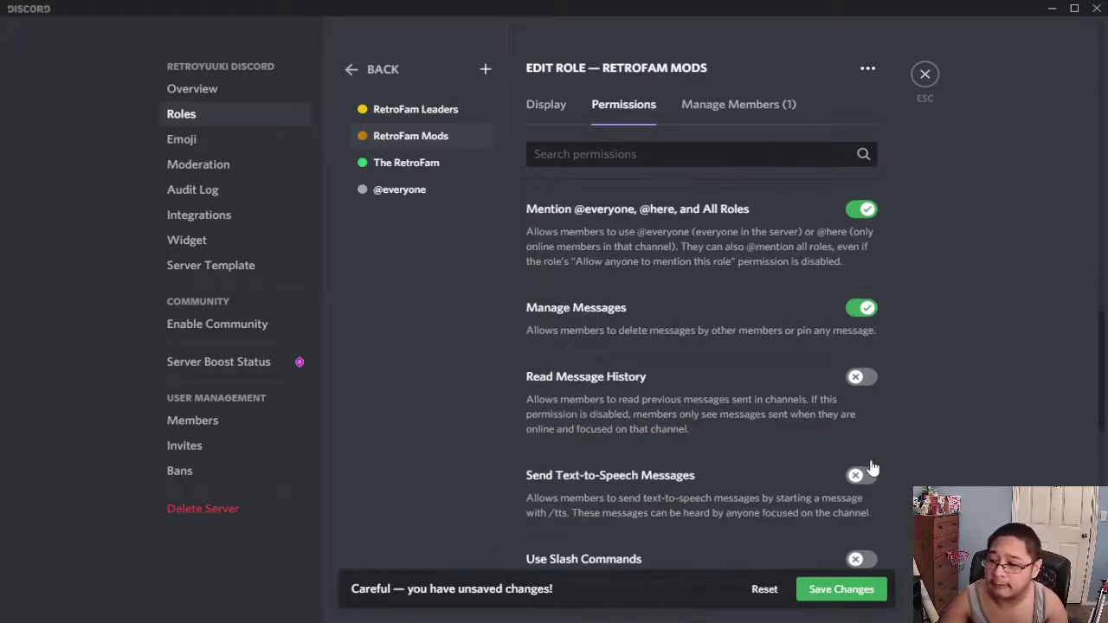
click(857, 387)
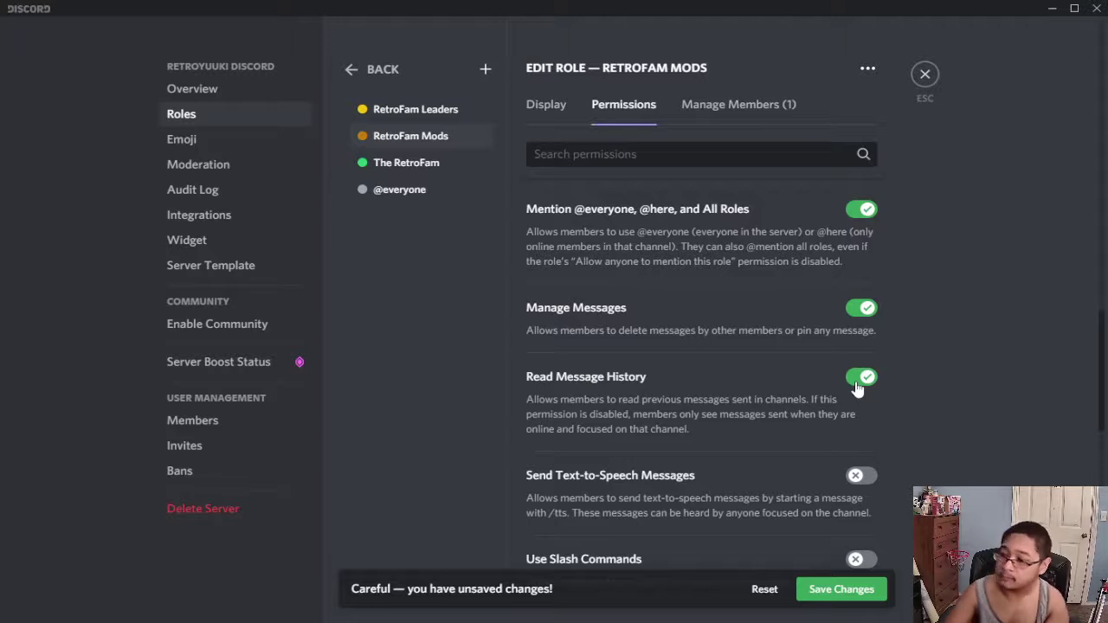
Enable the Connect, Speak, Video and Use Voice Activity voice channel permissions for the RetroFam Mods role
scroll(859, 374, down, 1)
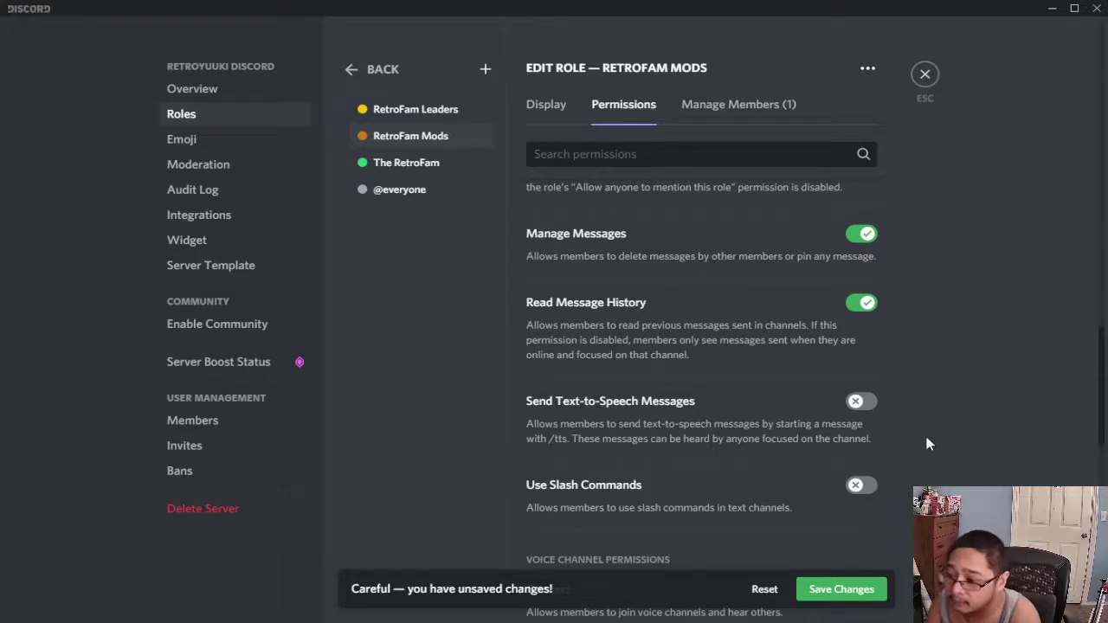
scroll(926, 437, down, 3)
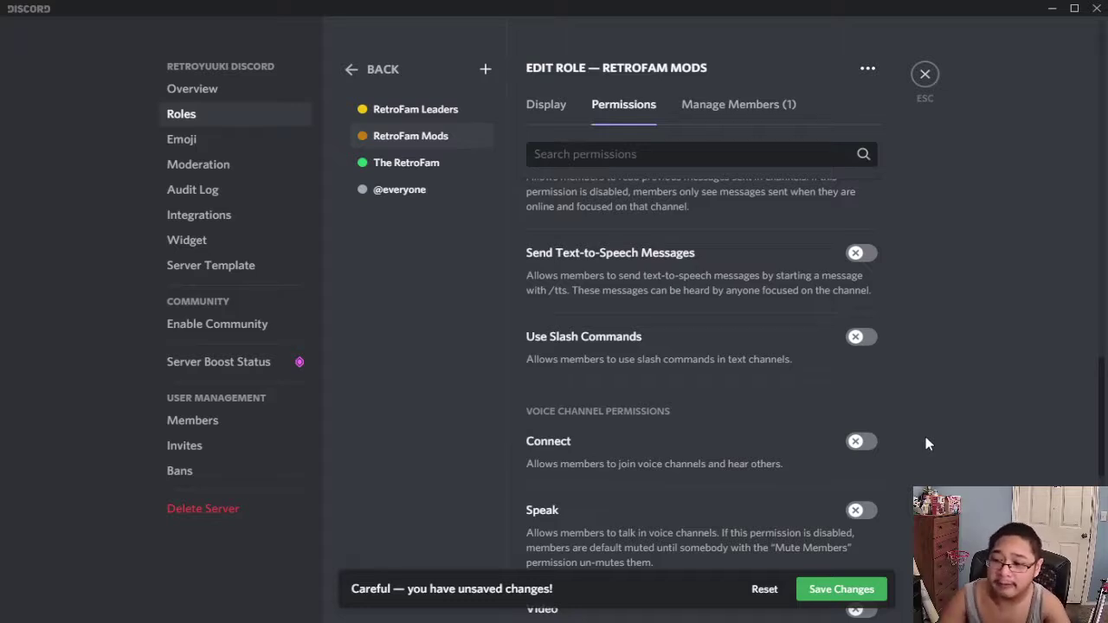
scroll(929, 442, down, 3)
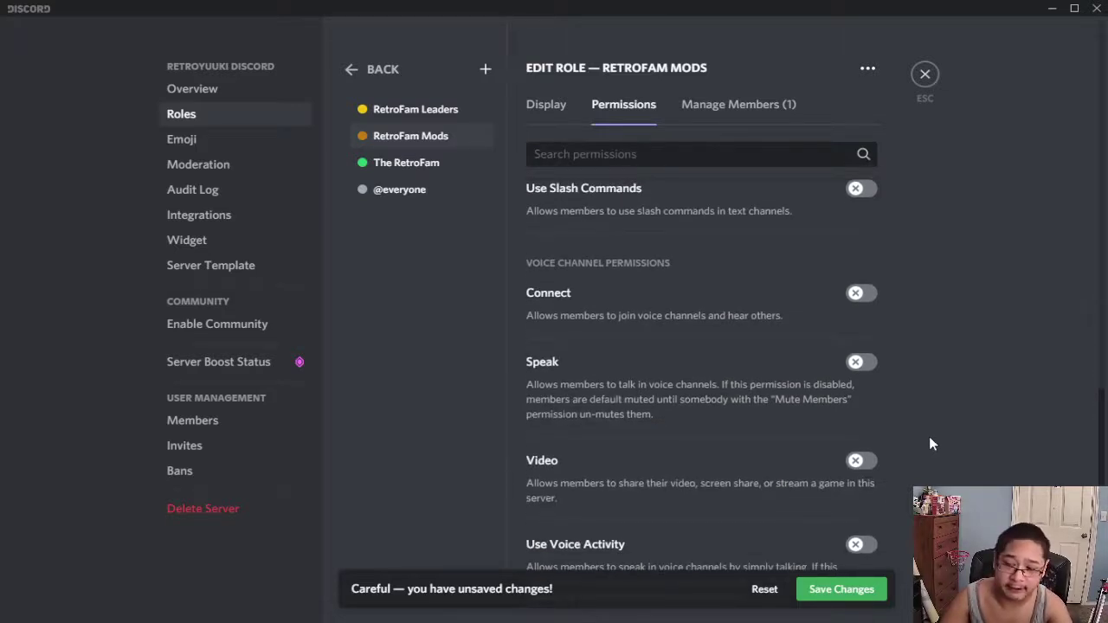
click(865, 293)
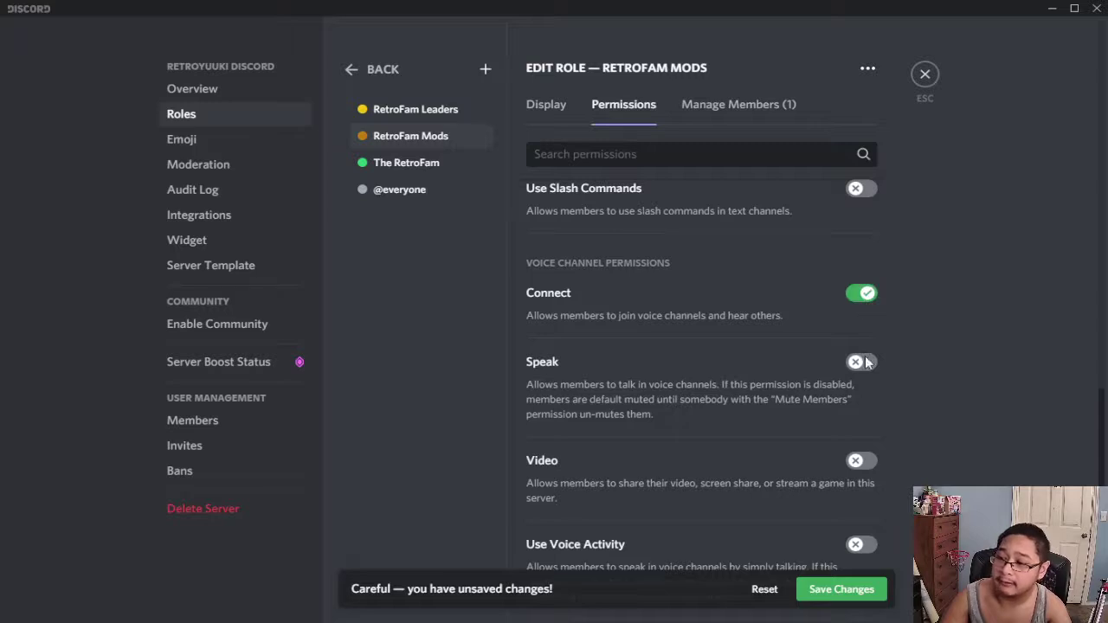
click(869, 361)
scroll(869, 361, down, 3)
click(866, 314)
click(868, 395)
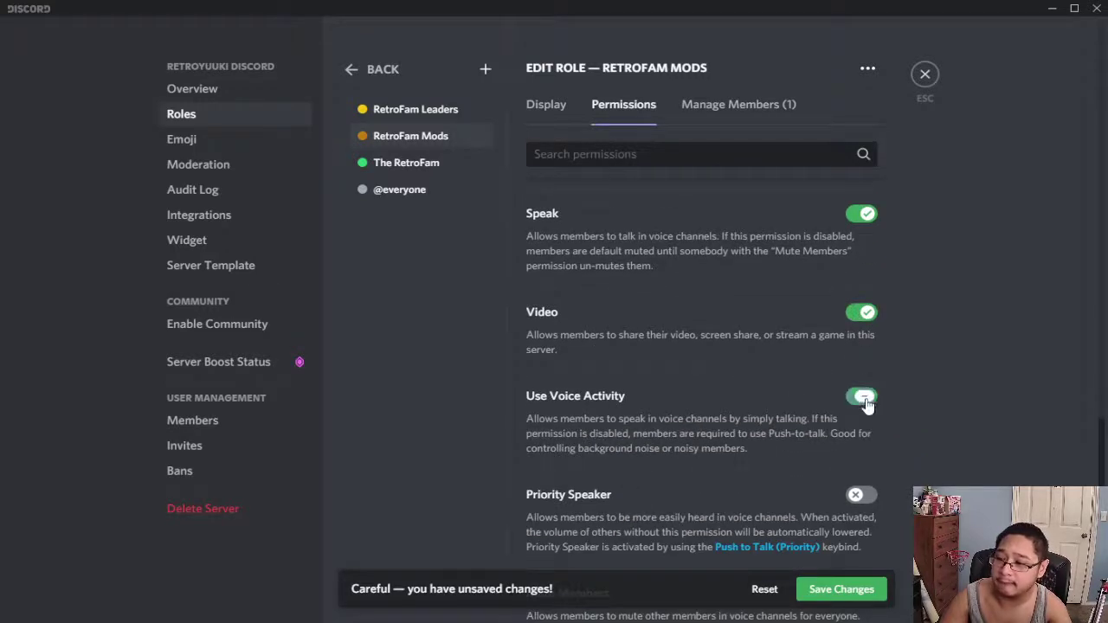
Grant the RetroFam Mods role the Priority Speaker, Mute Members, Deafen Members and Move Members permissions
scroll(876, 394, down, 1)
scroll(885, 390, down, 1)
click(866, 420)
scroll(870, 418, down, 3)
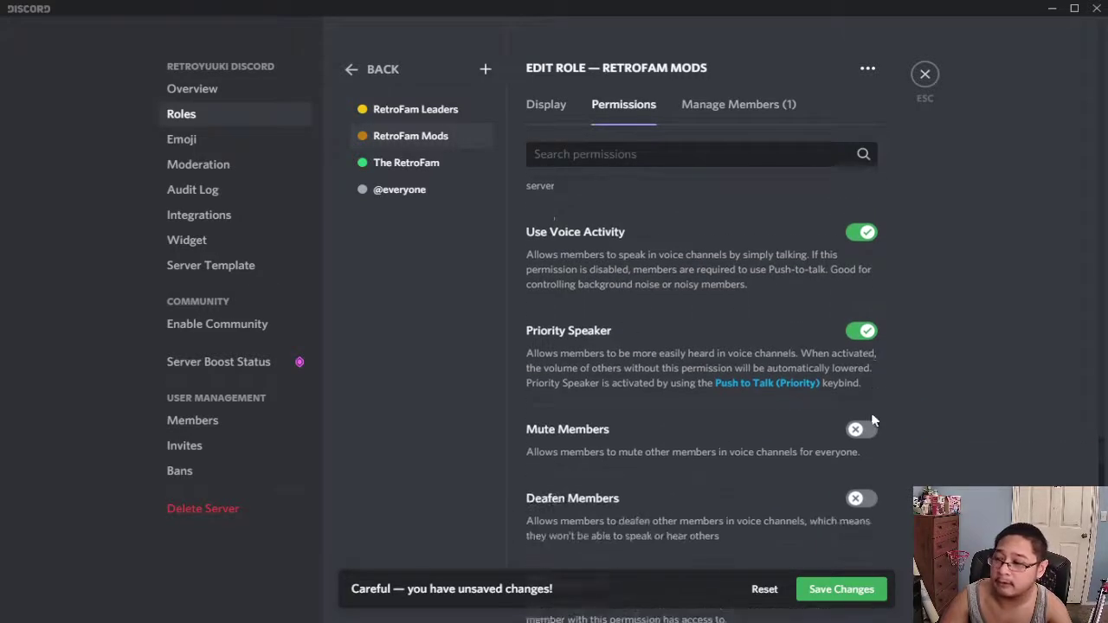
click(862, 371)
click(863, 440)
scroll(868, 424, down, 1)
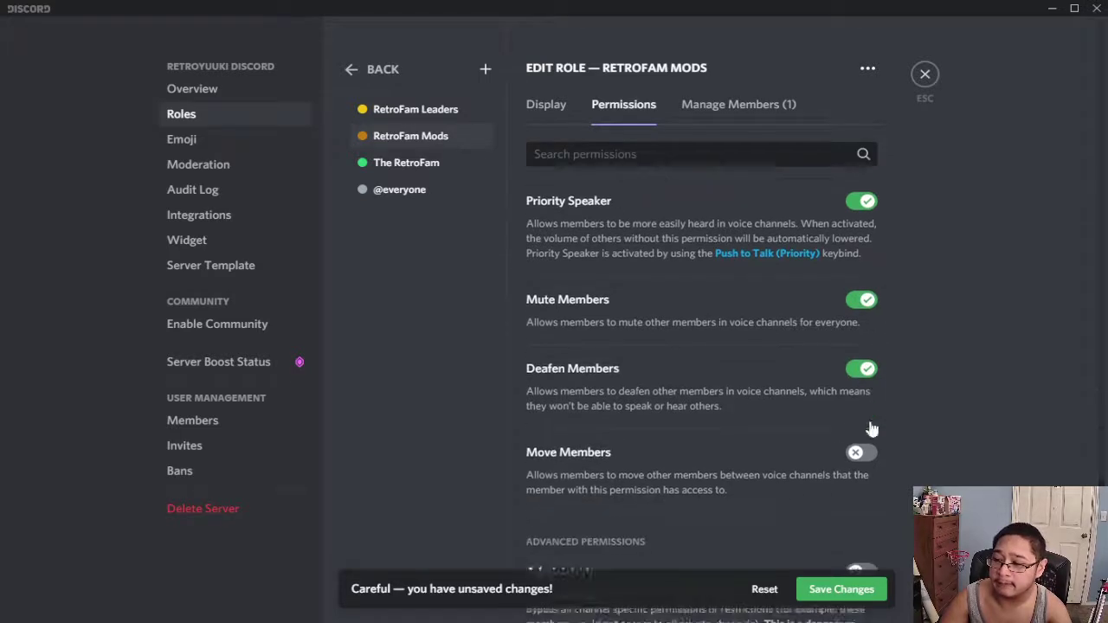
click(863, 450)
scroll(886, 424, down, 1)
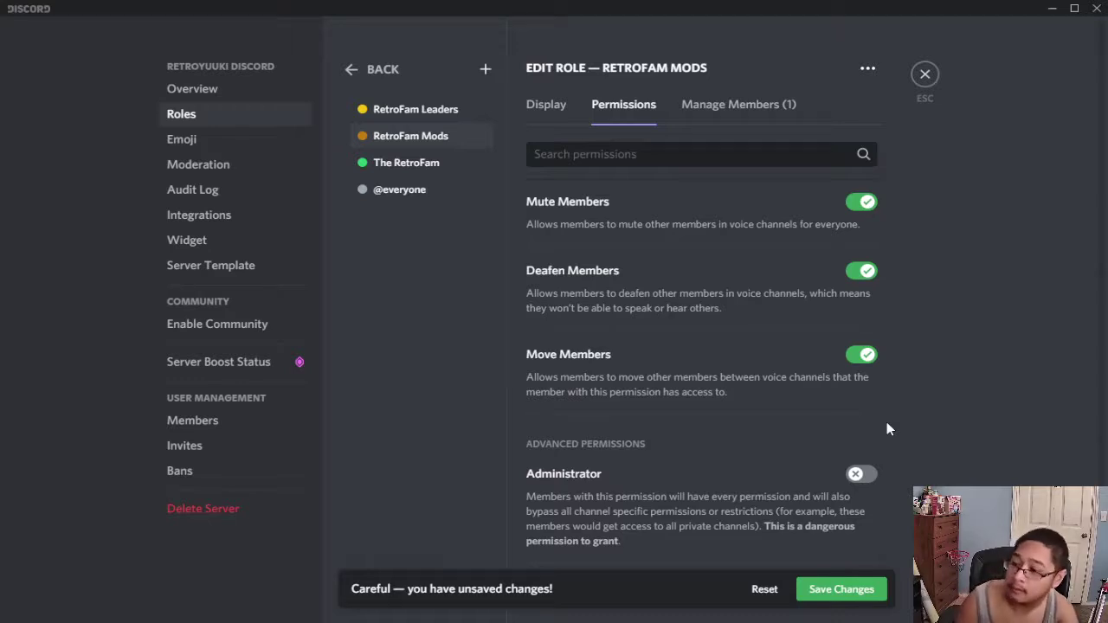
Switch to The RetroFam role and turn on its View Channels permission
scroll(912, 423, up, 10)
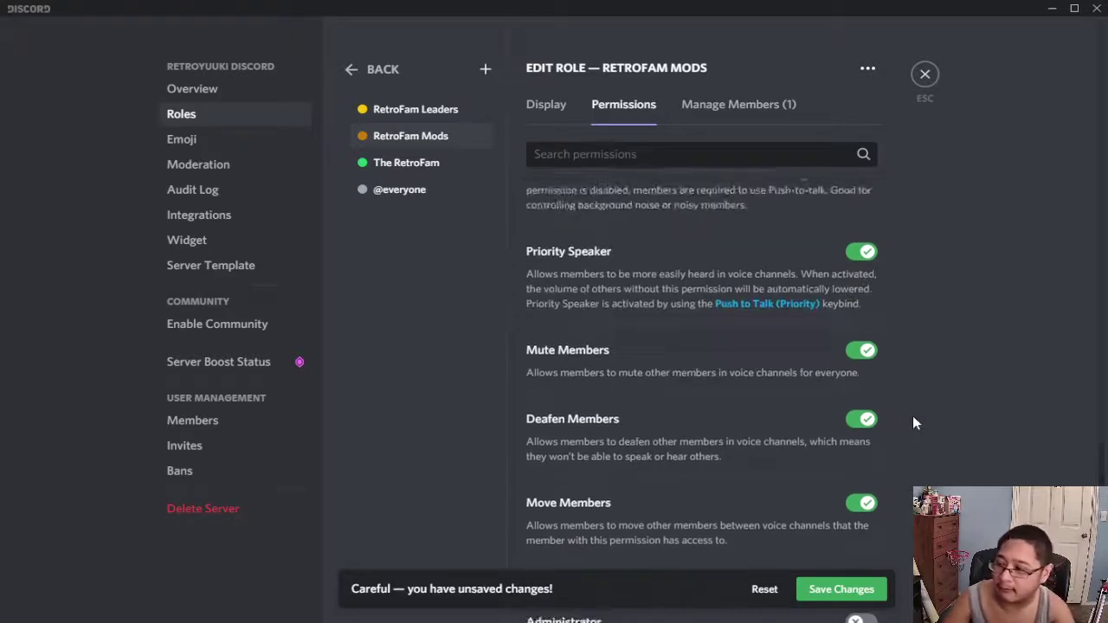
scroll(914, 423, up, 15)
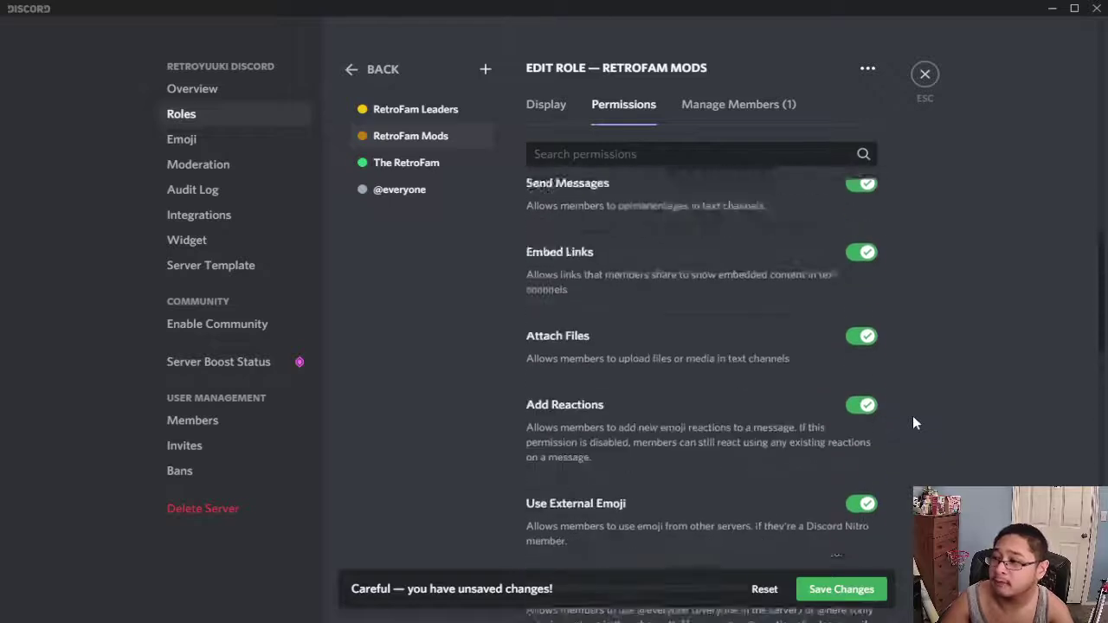
scroll(915, 424, up, 12)
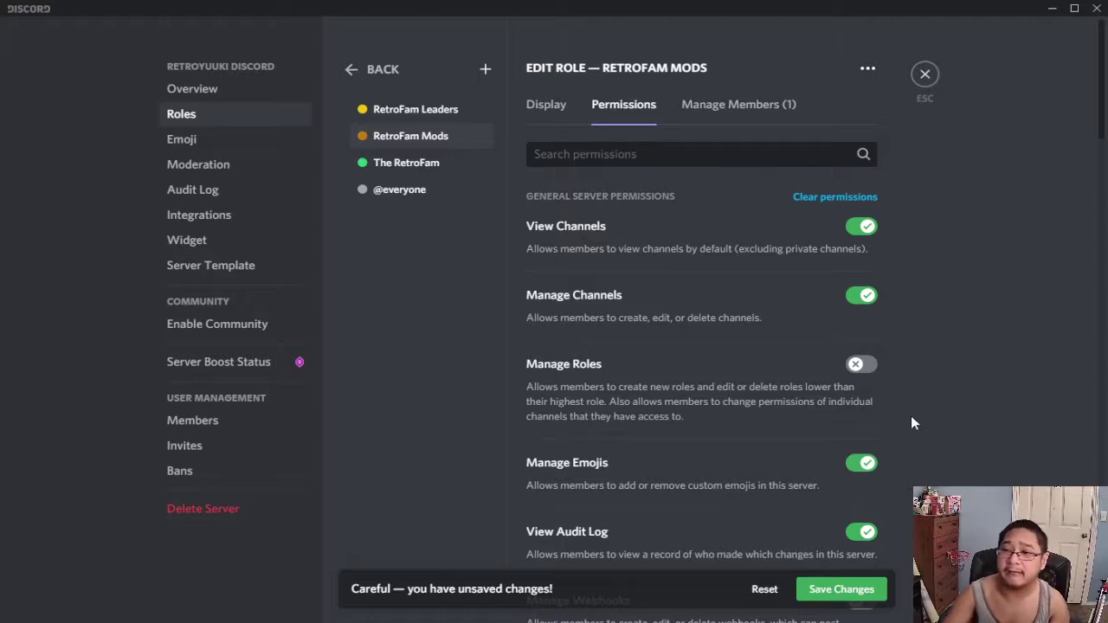
click(451, 163)
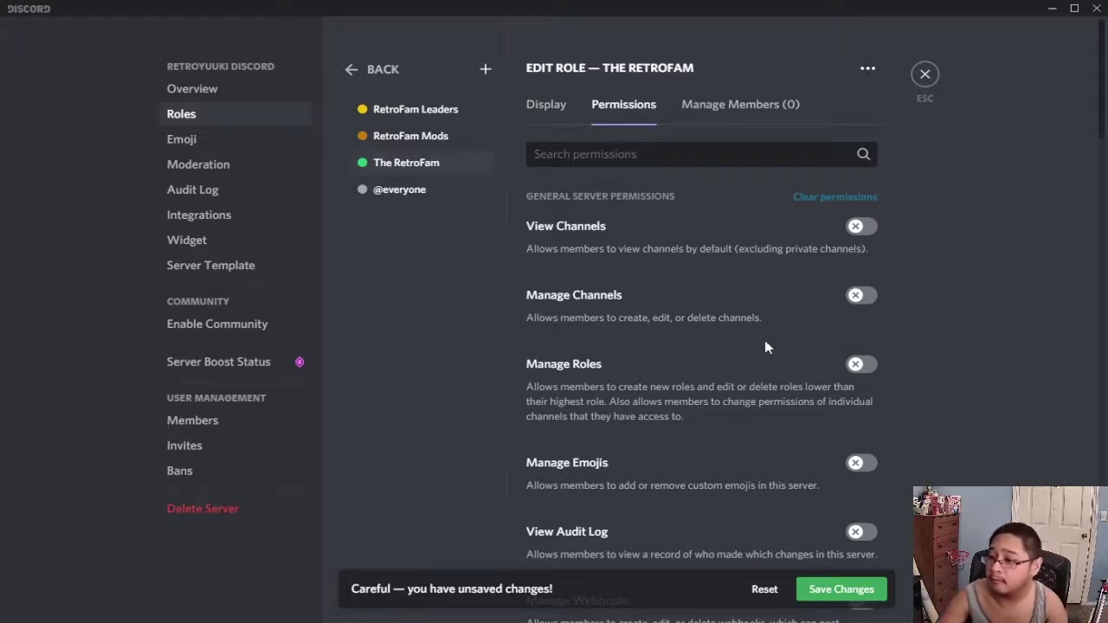
click(874, 228)
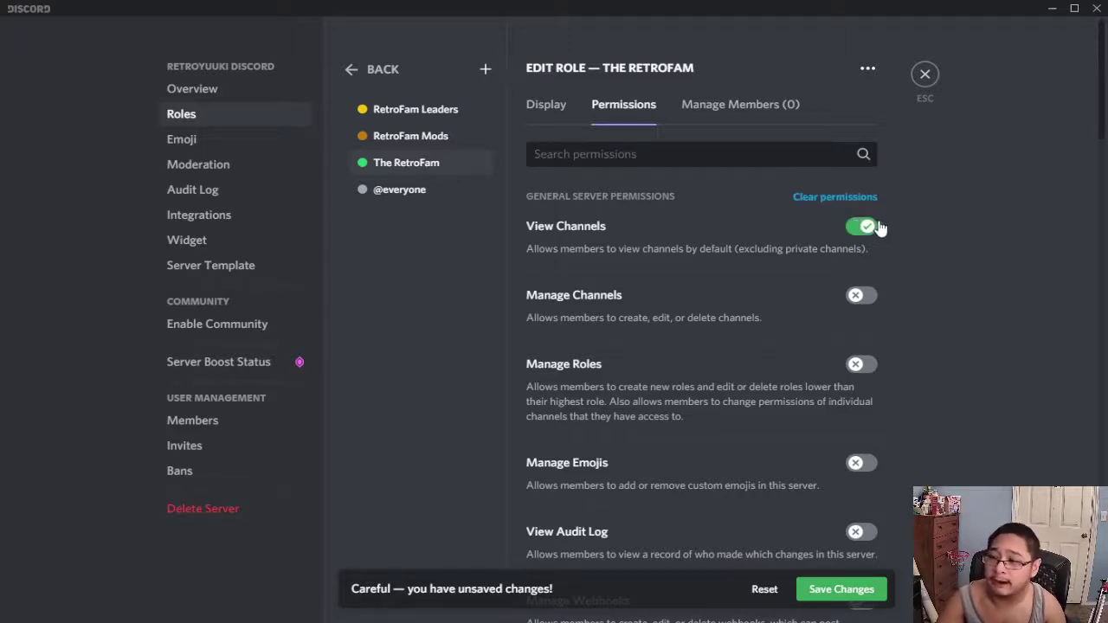
Enable the Change Nickname membership permission for The RetroFam role
scroll(884, 218, down, 1)
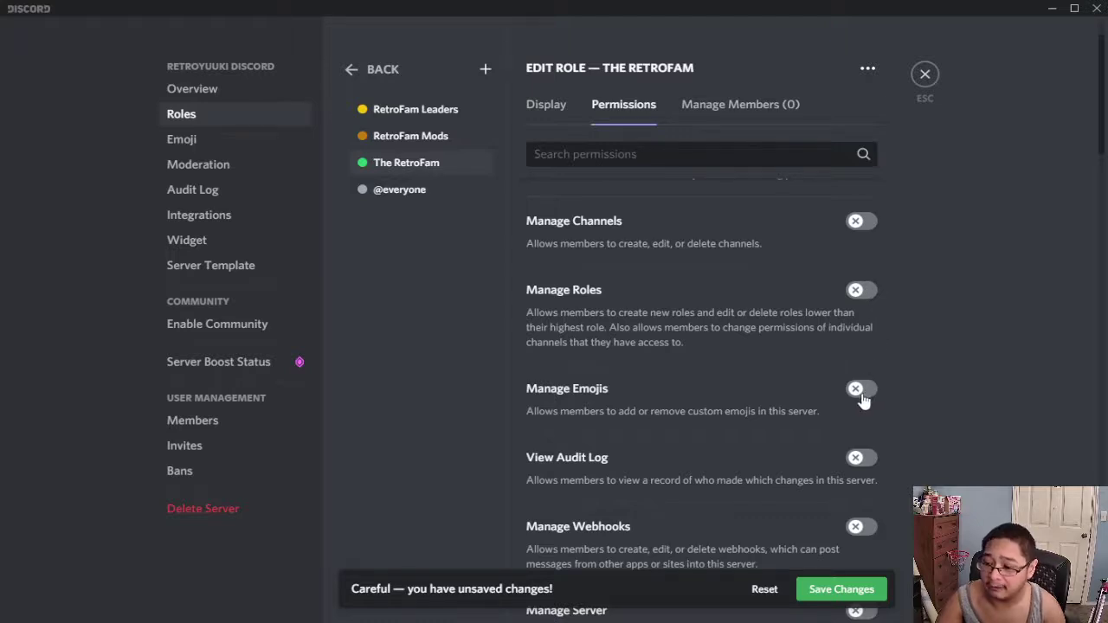
scroll(866, 395, down, 1)
scroll(856, 394, down, 1)
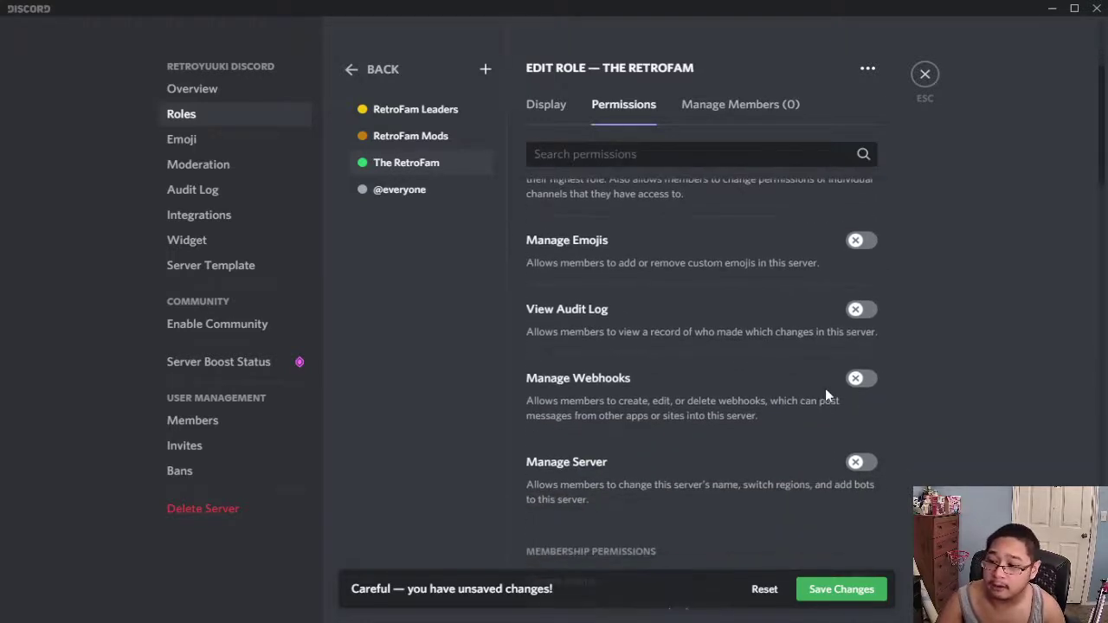
scroll(831, 386, down, 1)
scroll(835, 403, up, 4)
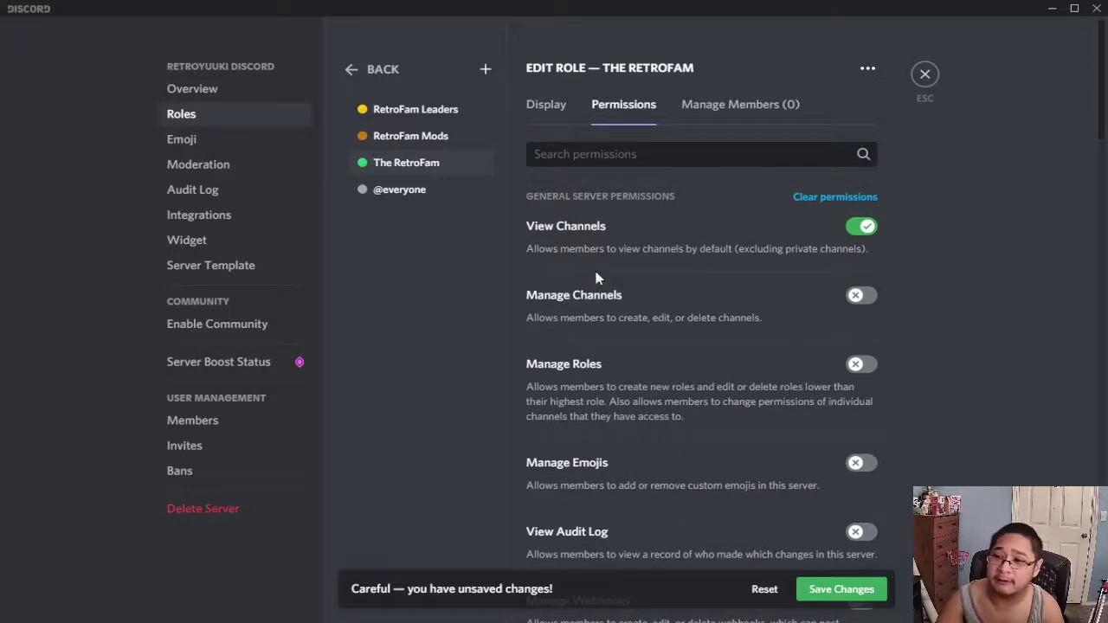
scroll(624, 277, down, 6)
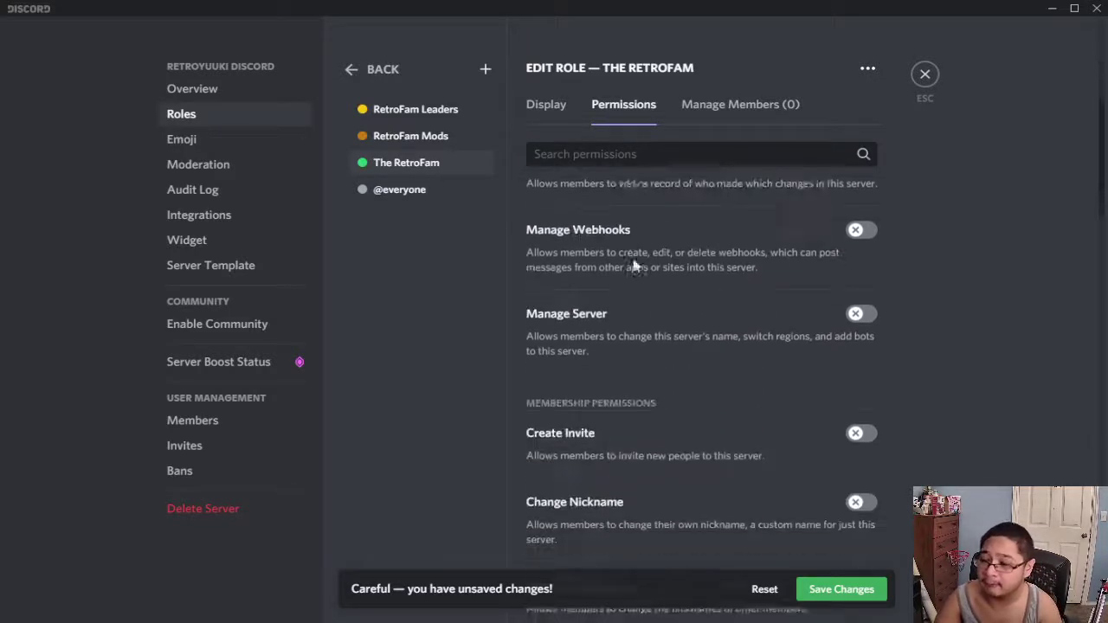
scroll(658, 338, down, 3)
scroll(754, 337, up, 3)
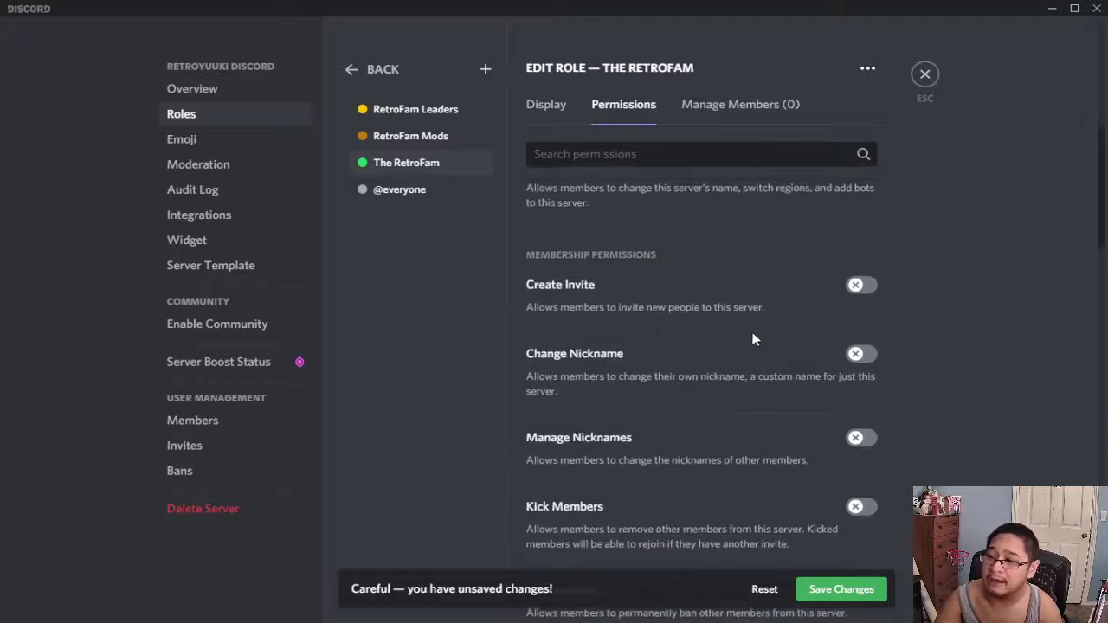
click(864, 356)
scroll(835, 359, down, 1)
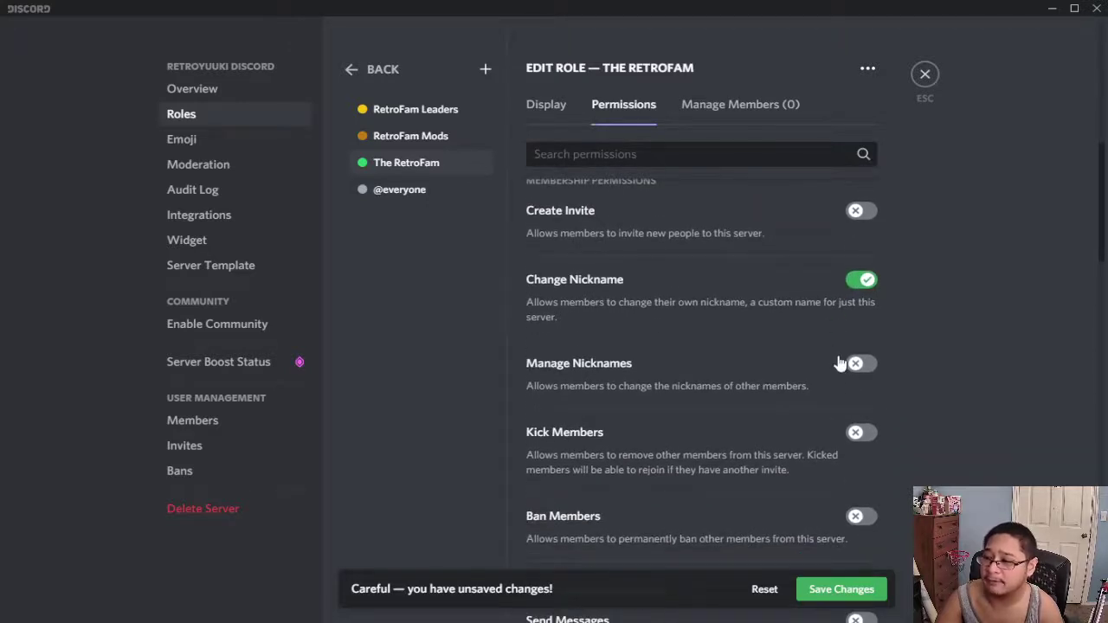
click(854, 368)
click(855, 368)
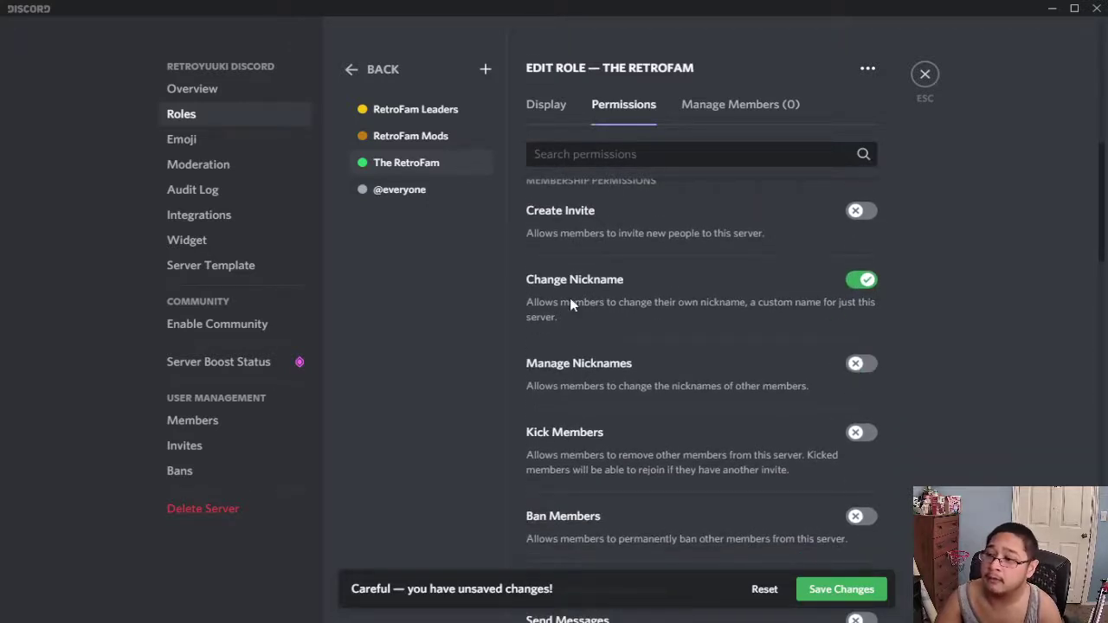
Enable the Send Messages and Embed Links text channel permissions for The RetroFam role
scroll(654, 305, down, 2)
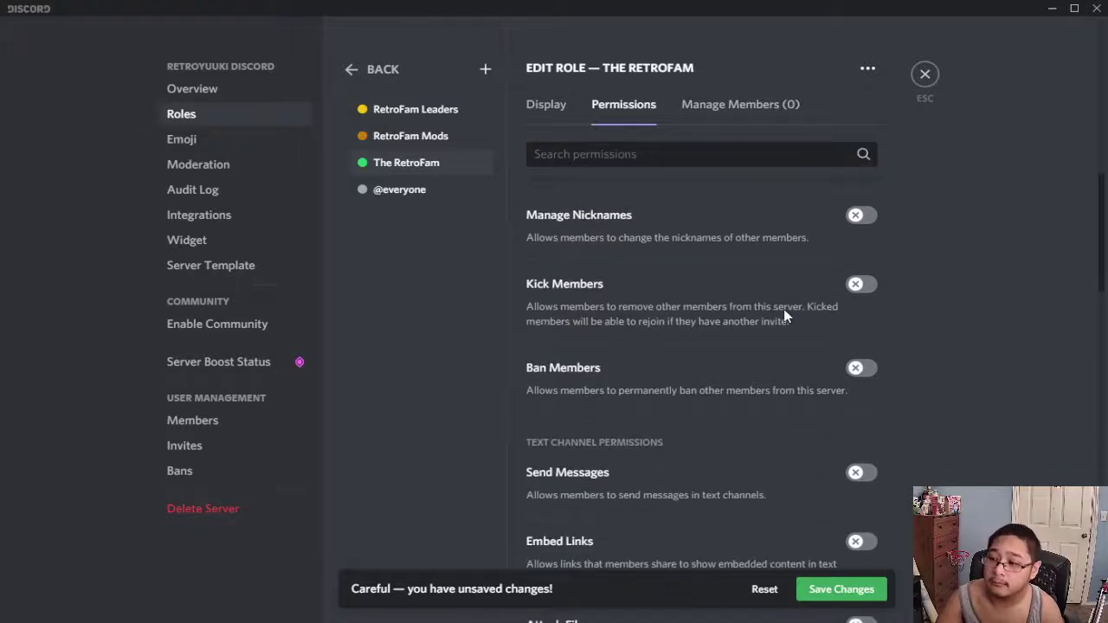
scroll(785, 316, down, 2)
click(842, 331)
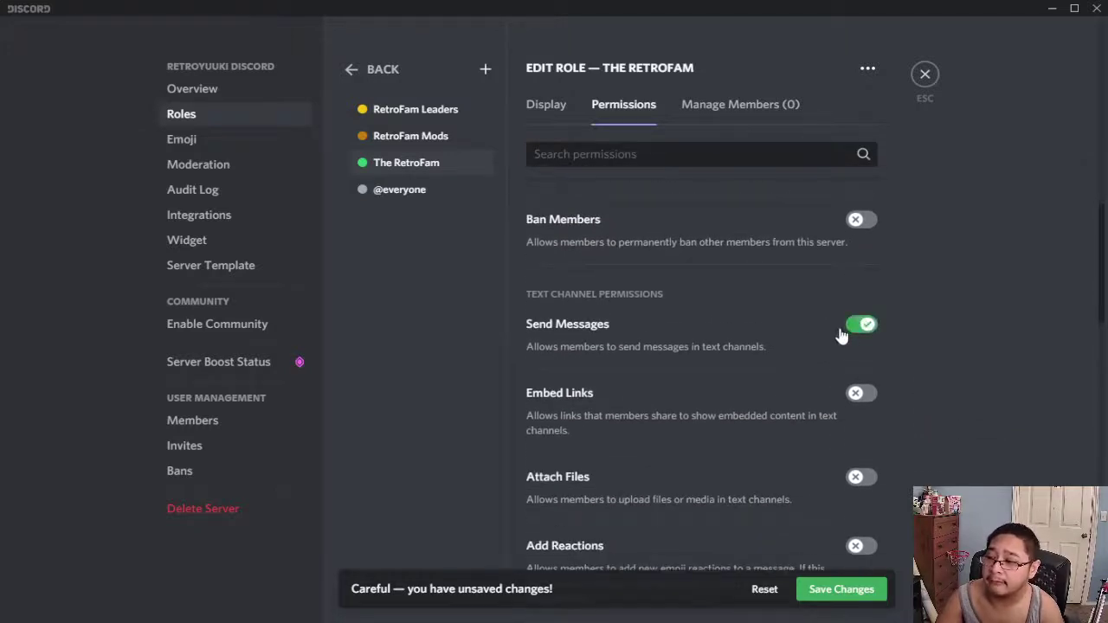
scroll(841, 342, down, 1)
click(859, 319)
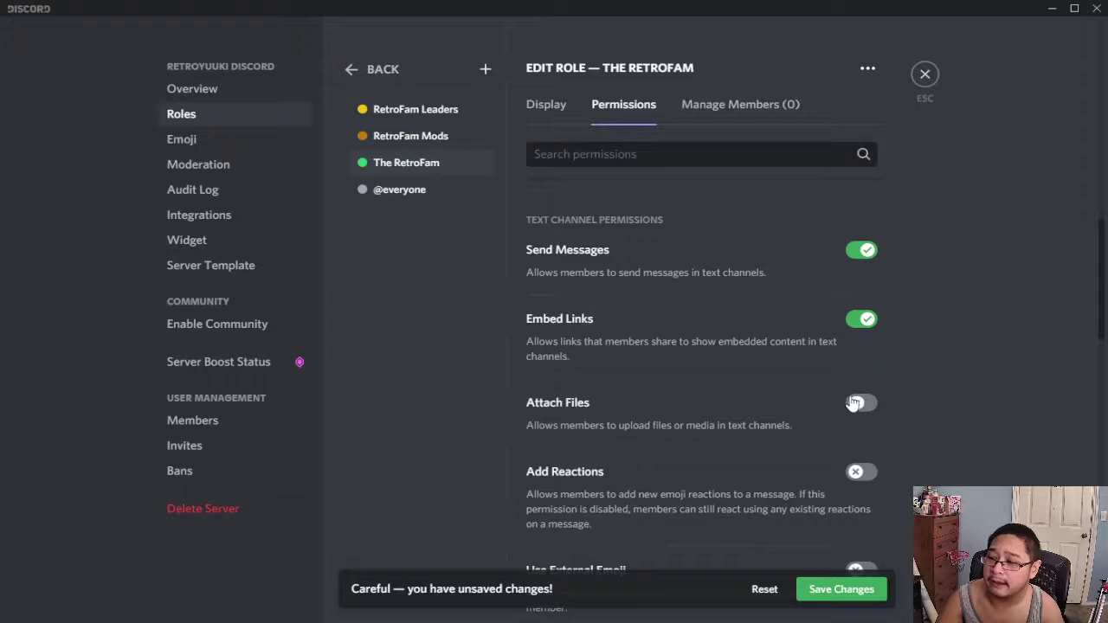
Turn on the Attach Files, Add Reactions and Use External Emoji permissions for The RetroFam role
scroll(857, 381, down, 2)
click(859, 321)
click(859, 253)
scroll(848, 307, down, 1)
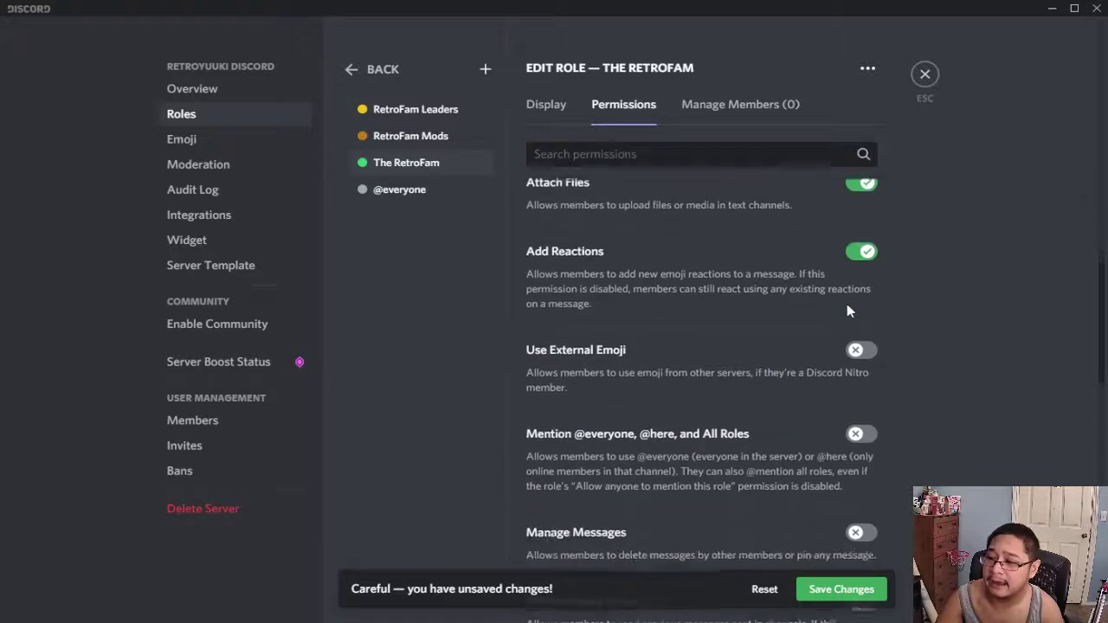
click(862, 350)
Allow The RetroFam role to read message history in text channels
scroll(865, 331, down, 2)
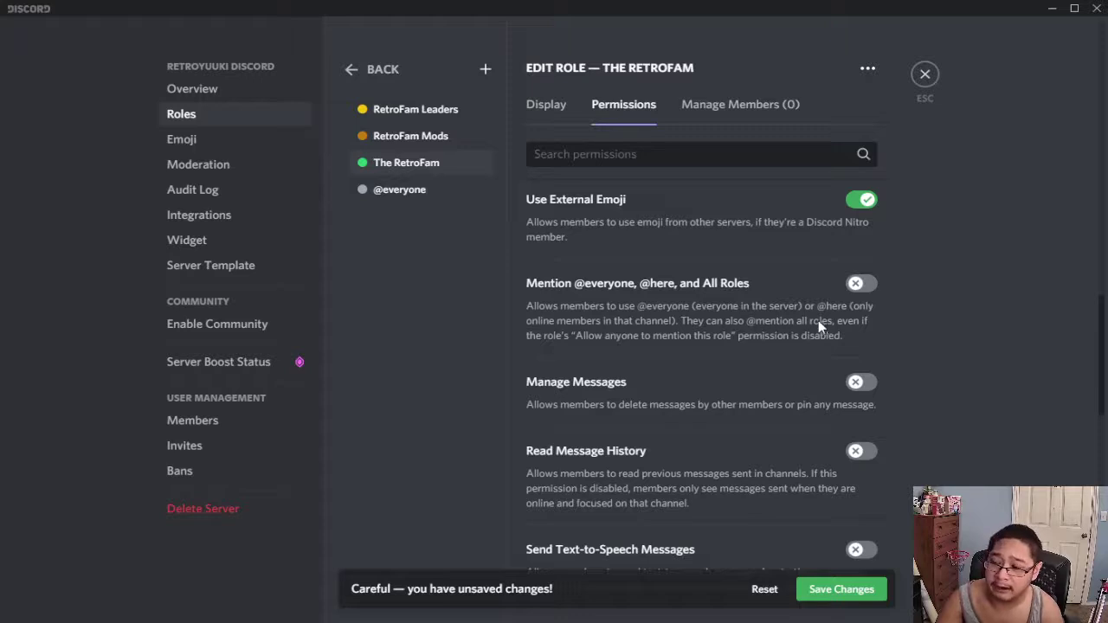
scroll(779, 317, down, 1)
scroll(823, 326, down, 1)
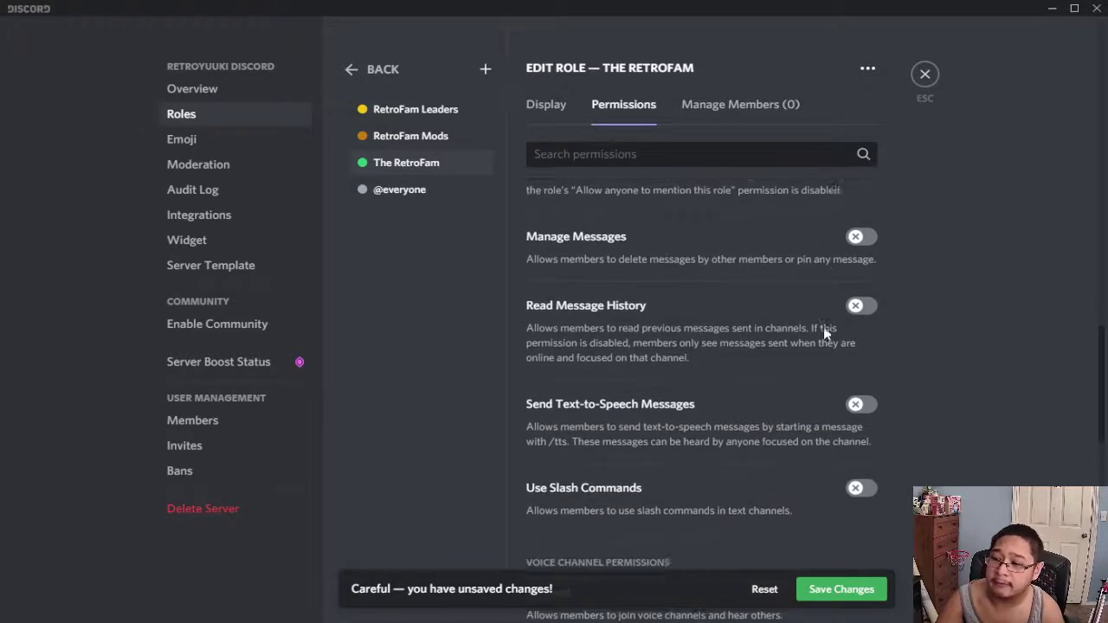
click(862, 302)
Enable the Connect, Speak, Video and Use Voice Activity voice channel permissions for The RetroFam role
scroll(778, 348, down, 1)
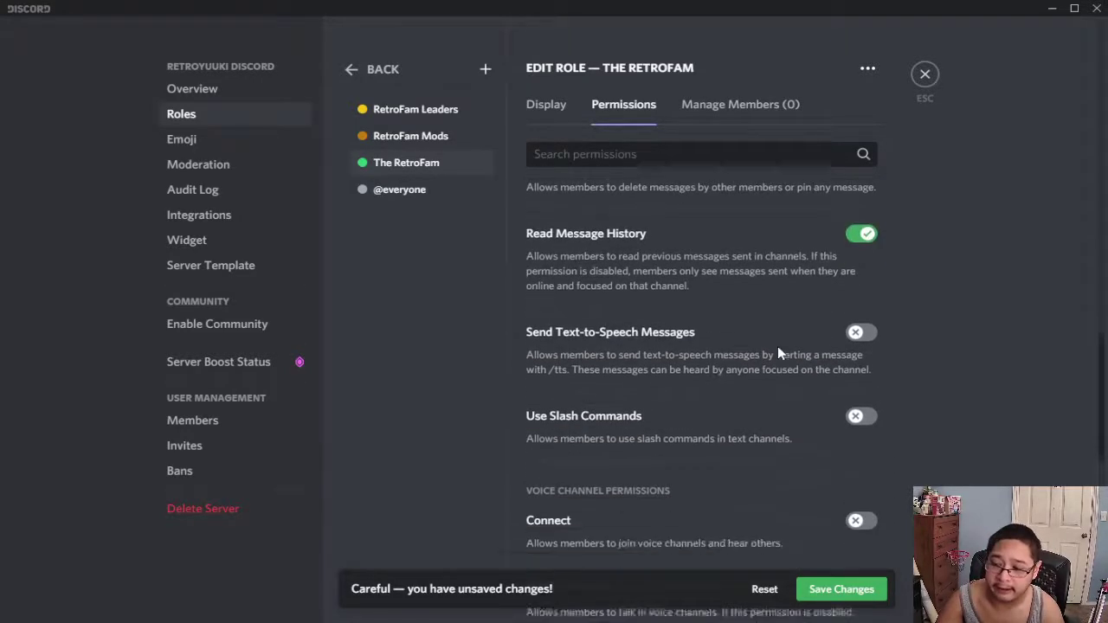
scroll(783, 352, down, 2)
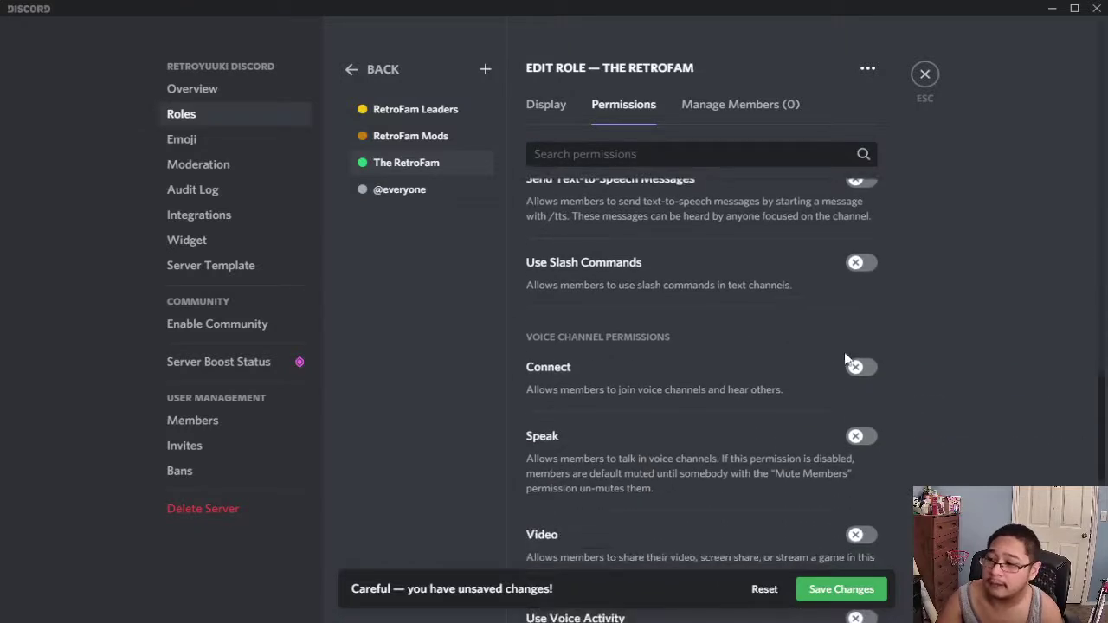
click(864, 369)
click(861, 437)
scroll(857, 451, down, 1)
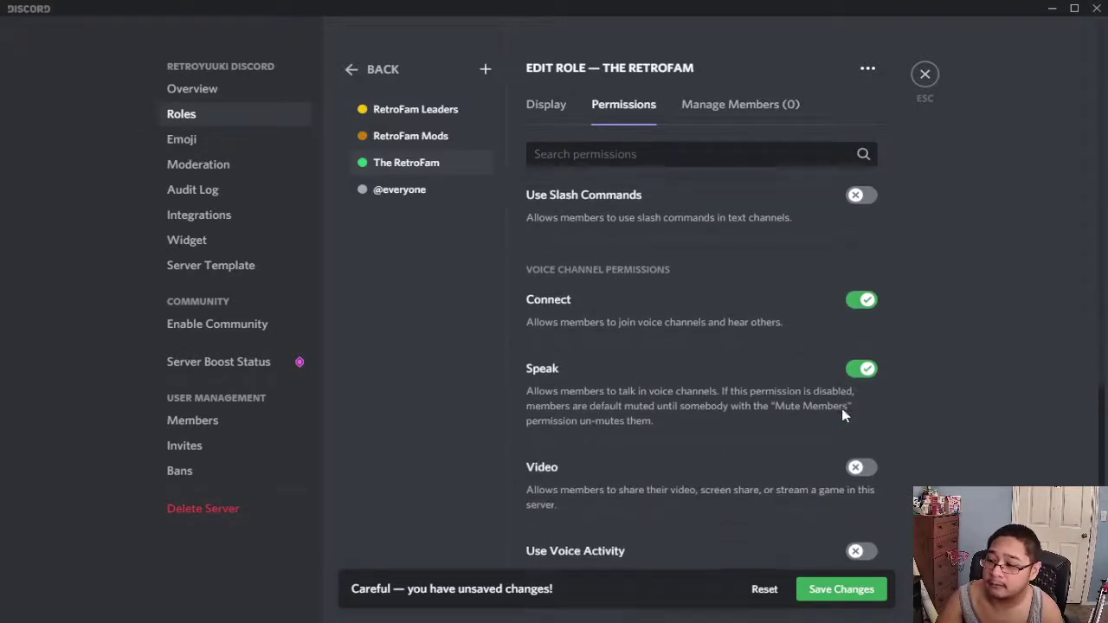
click(859, 461)
scroll(853, 422, down, 2)
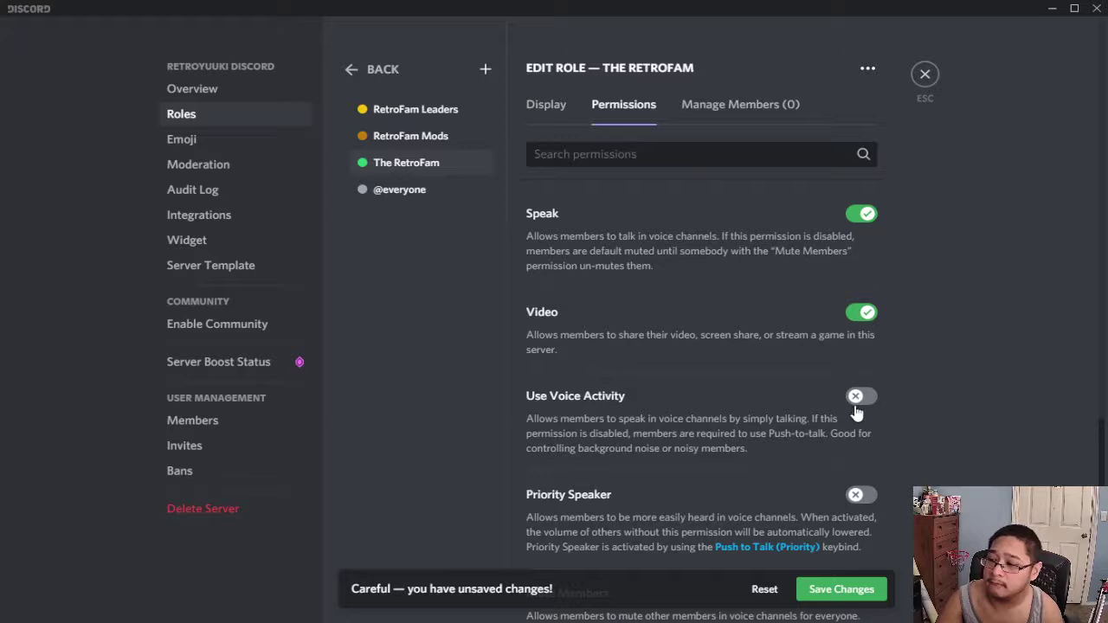
click(857, 405)
Review The RetroFam role's complete permission list, from the general server permissions through the text, voice and advanced ones
scroll(853, 403, down, 1)
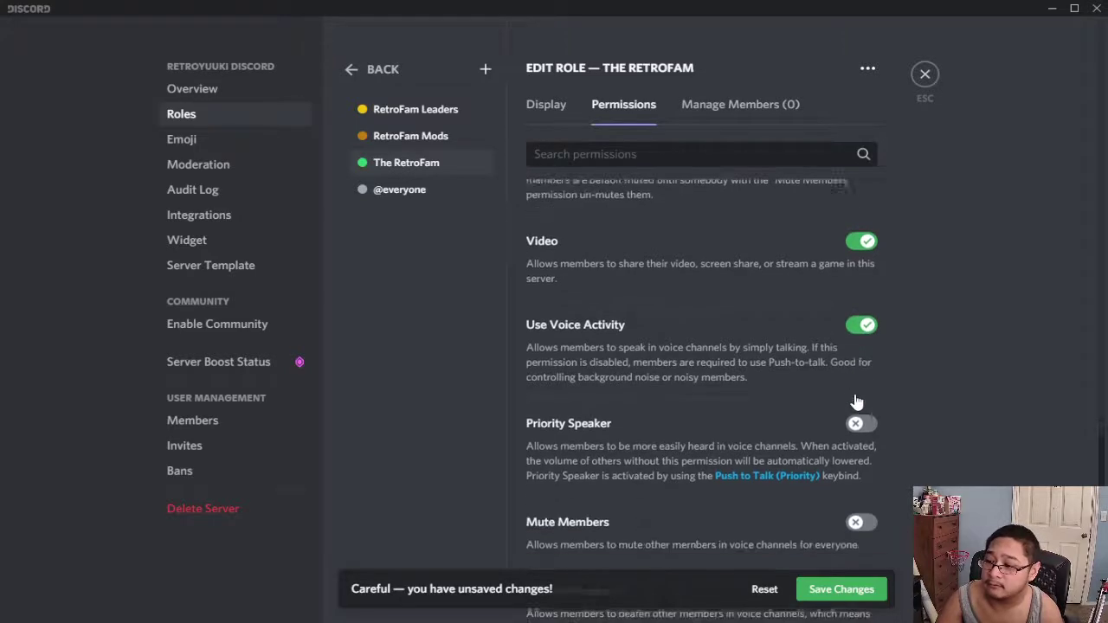
scroll(858, 412, down, 1)
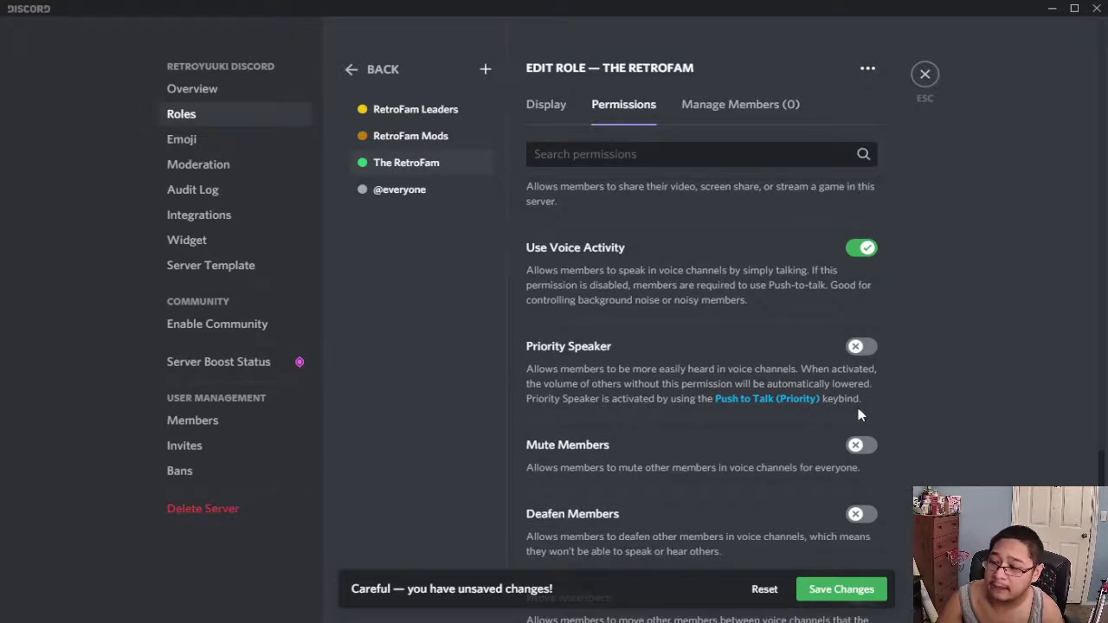
scroll(858, 412, down, 2)
scroll(857, 403, down, 1)
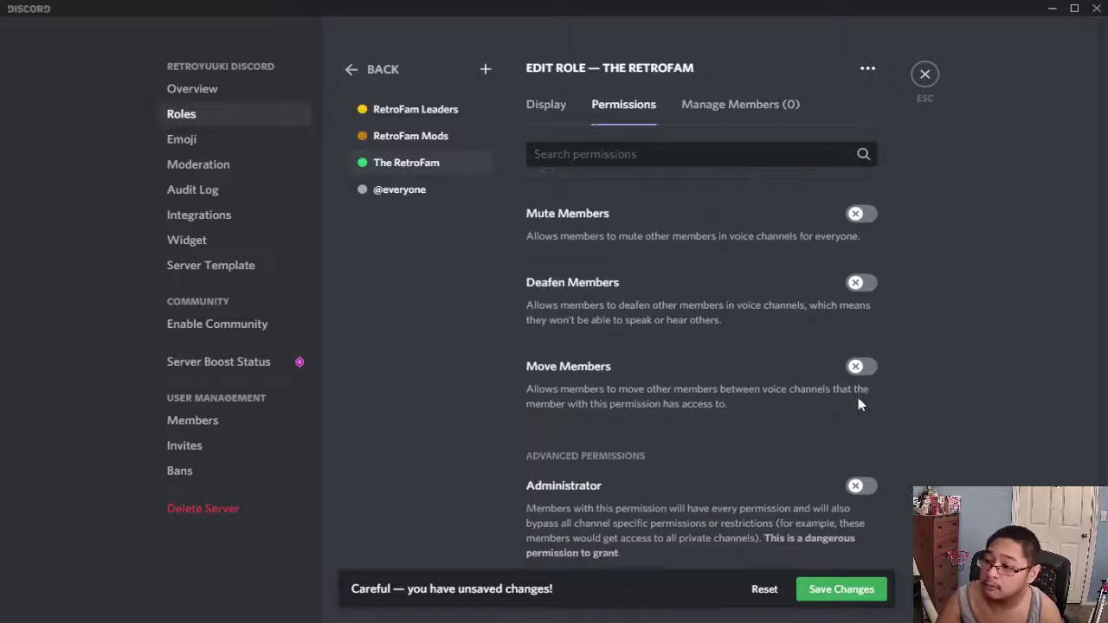
scroll(858, 397, up, 5)
scroll(858, 400, up, 10)
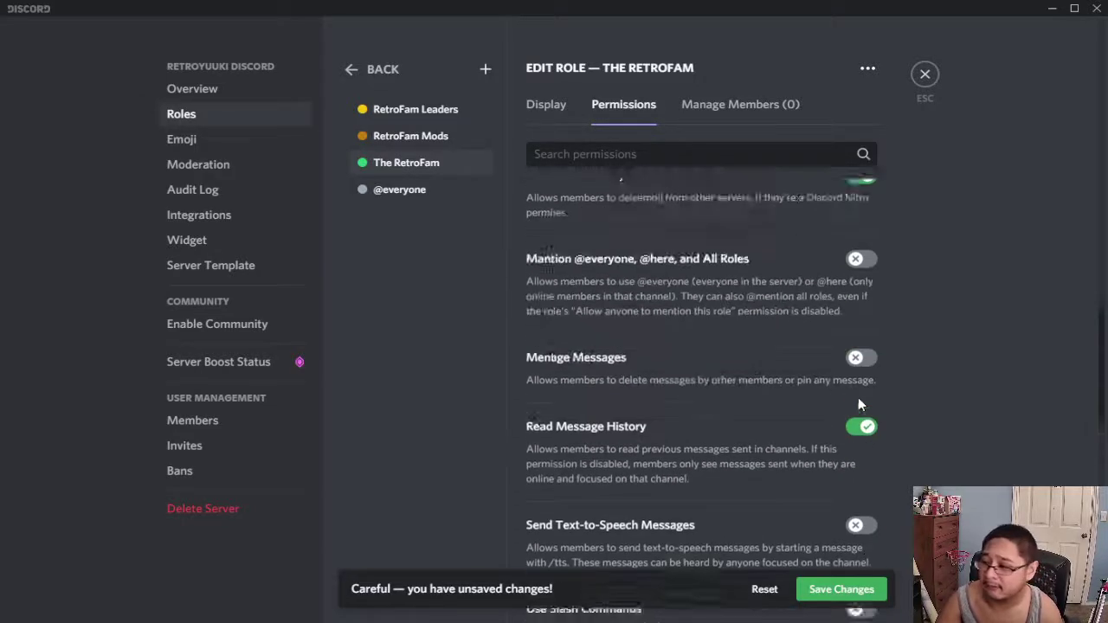
scroll(853, 394, up, 8)
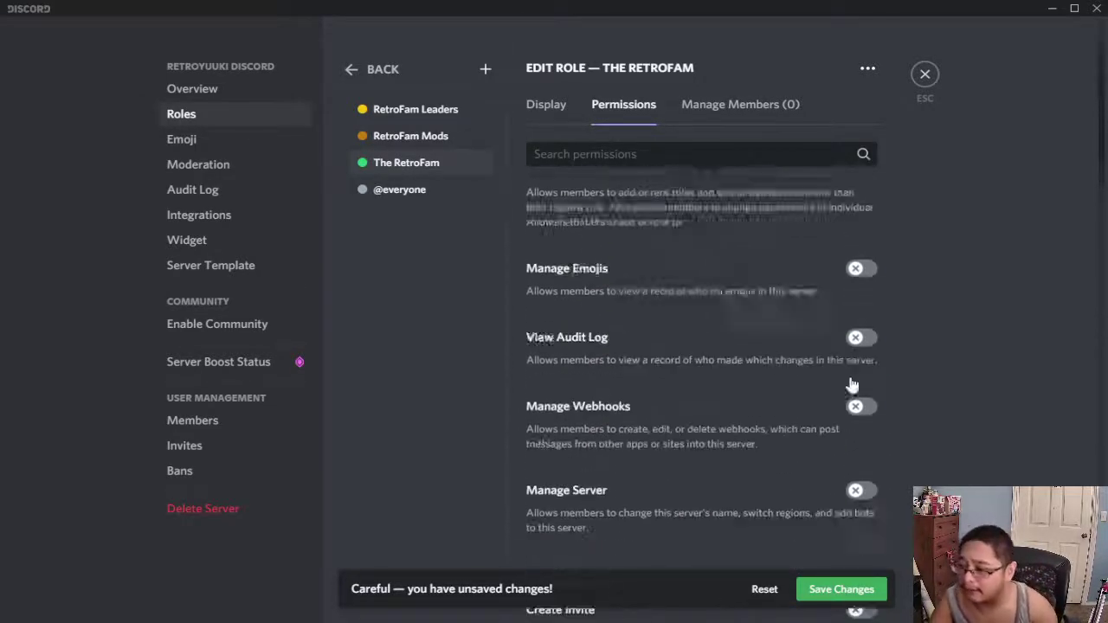
scroll(779, 280, down, 5)
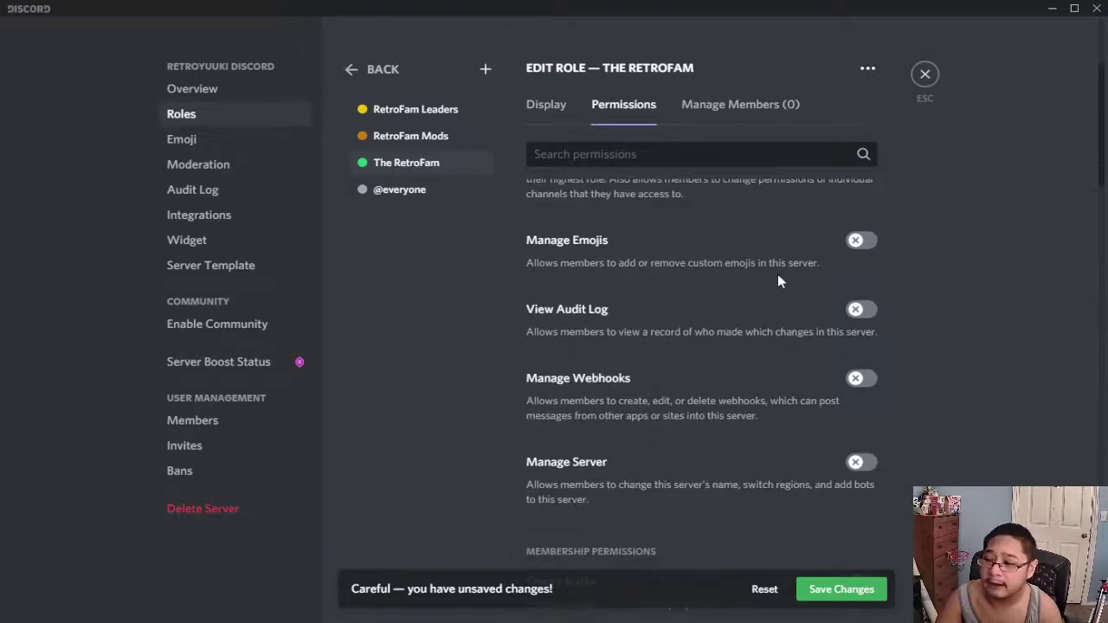
scroll(715, 337, down, 5)
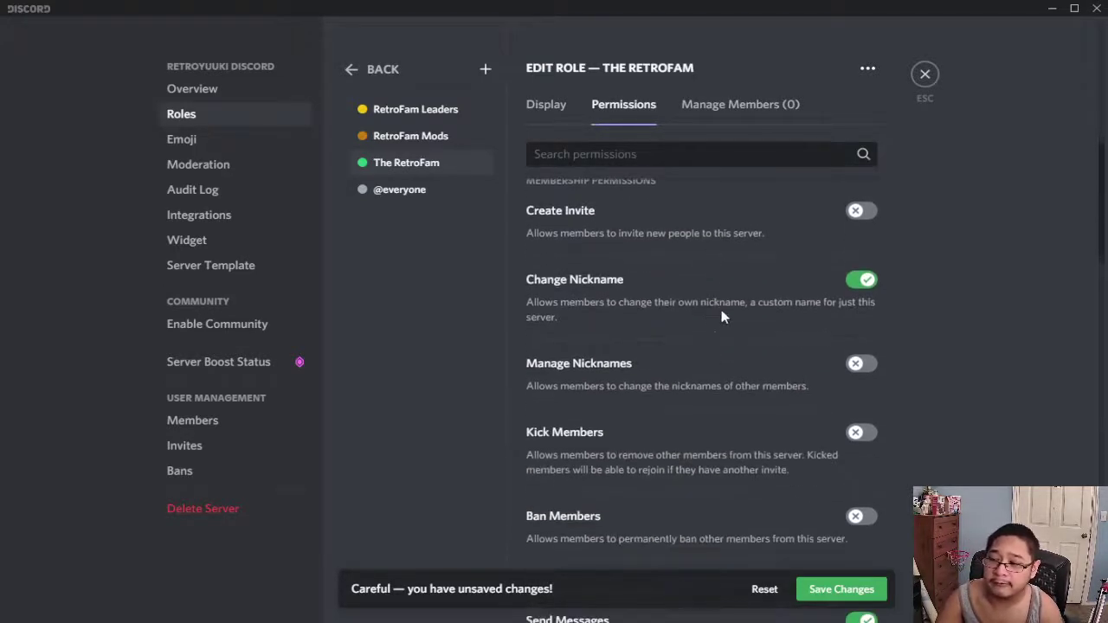
scroll(722, 313, down, 4)
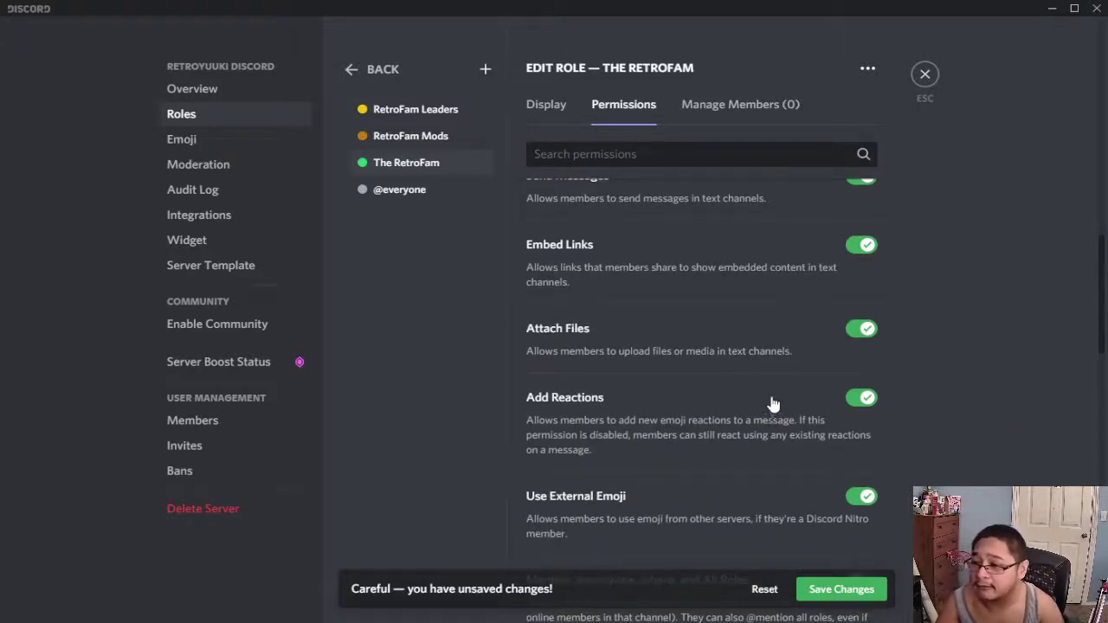
scroll(769, 414, down, 1)
scroll(771, 419, down, 4)
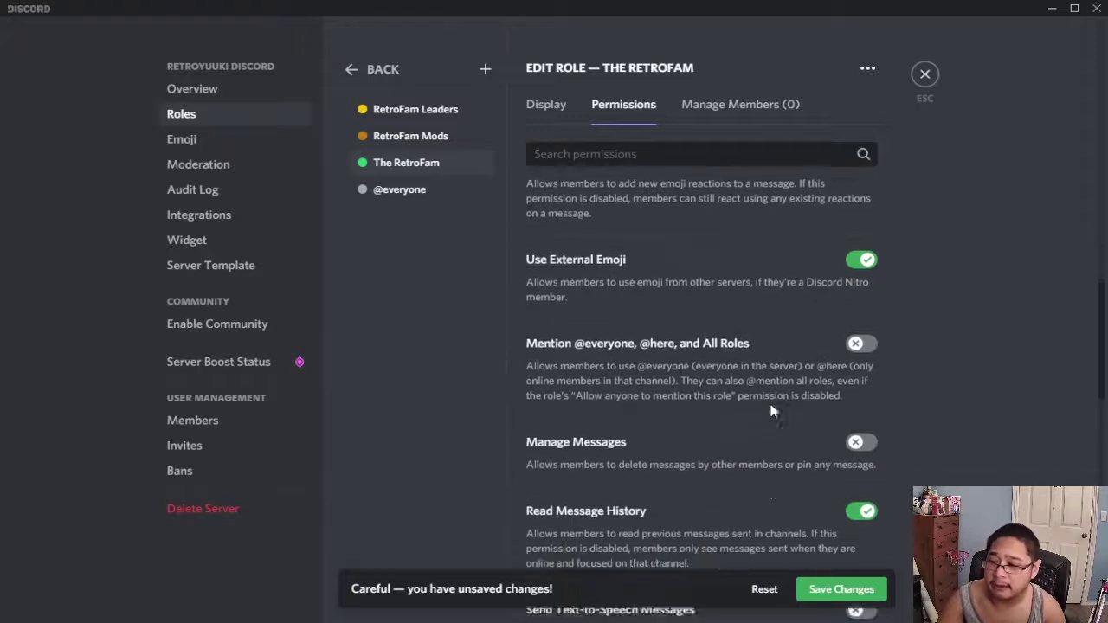
scroll(641, 388, down, 1)
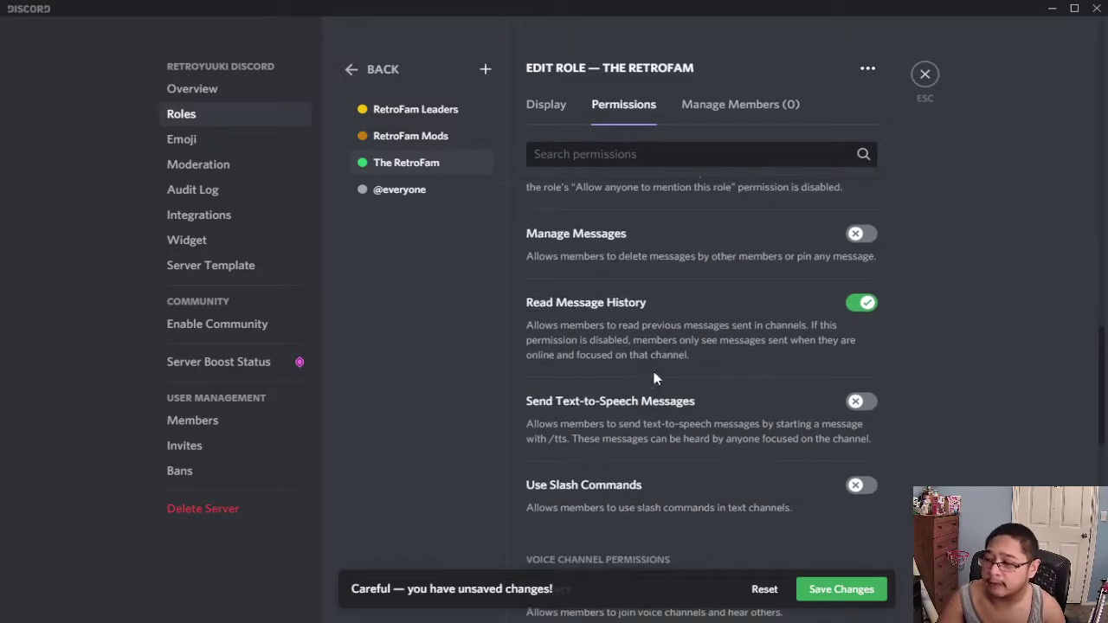
scroll(655, 371, down, 3)
scroll(674, 376, down, 6)
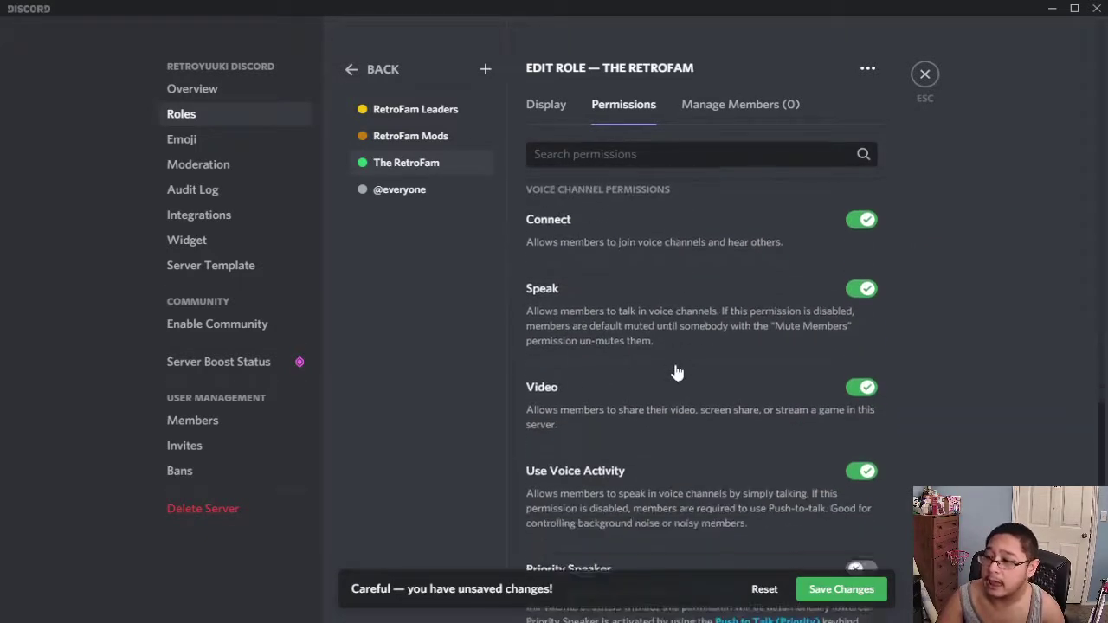
scroll(677, 368, up, 5)
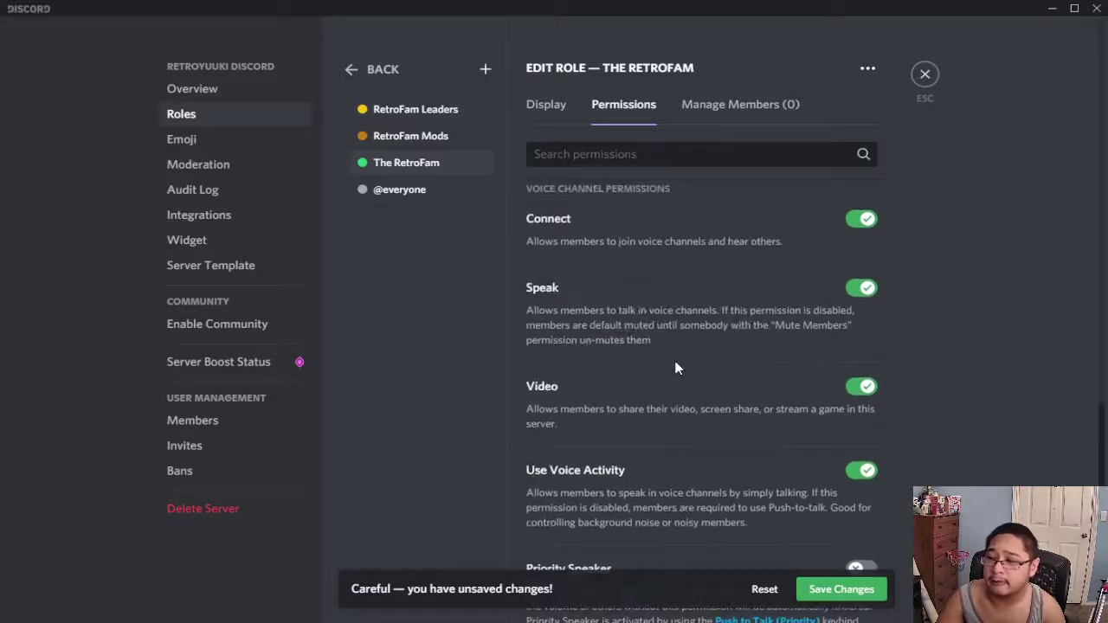
scroll(677, 368, down, 2)
scroll(677, 368, down, 3)
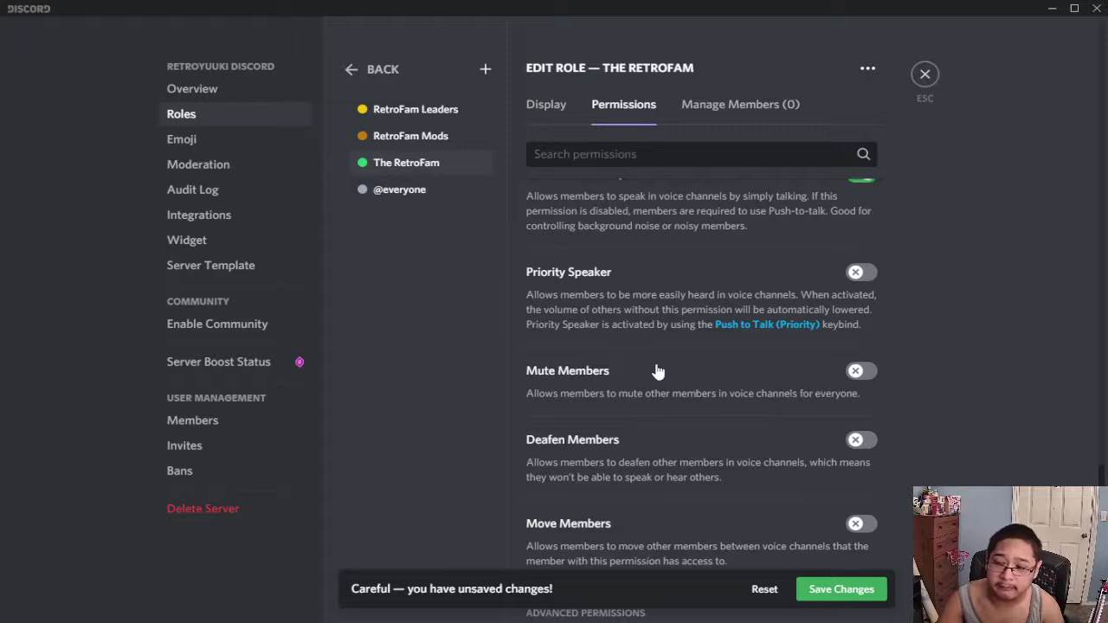
scroll(656, 369, down, 1)
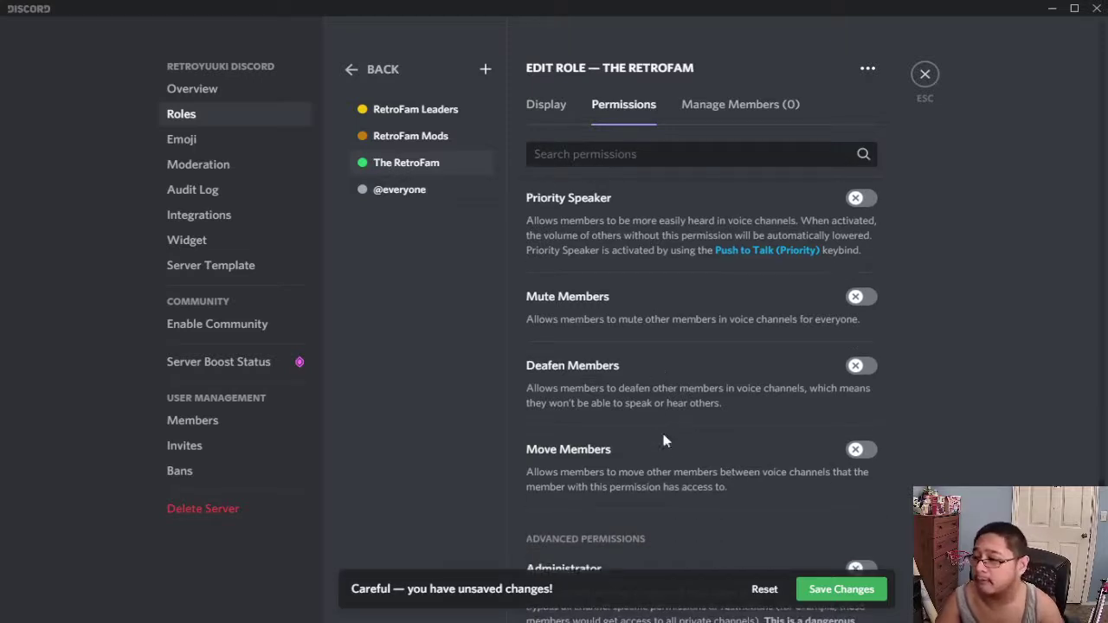
scroll(667, 433, down, 1)
Save the permission changes for The RetroFam role and close the server settings
scroll(902, 410, up, 7)
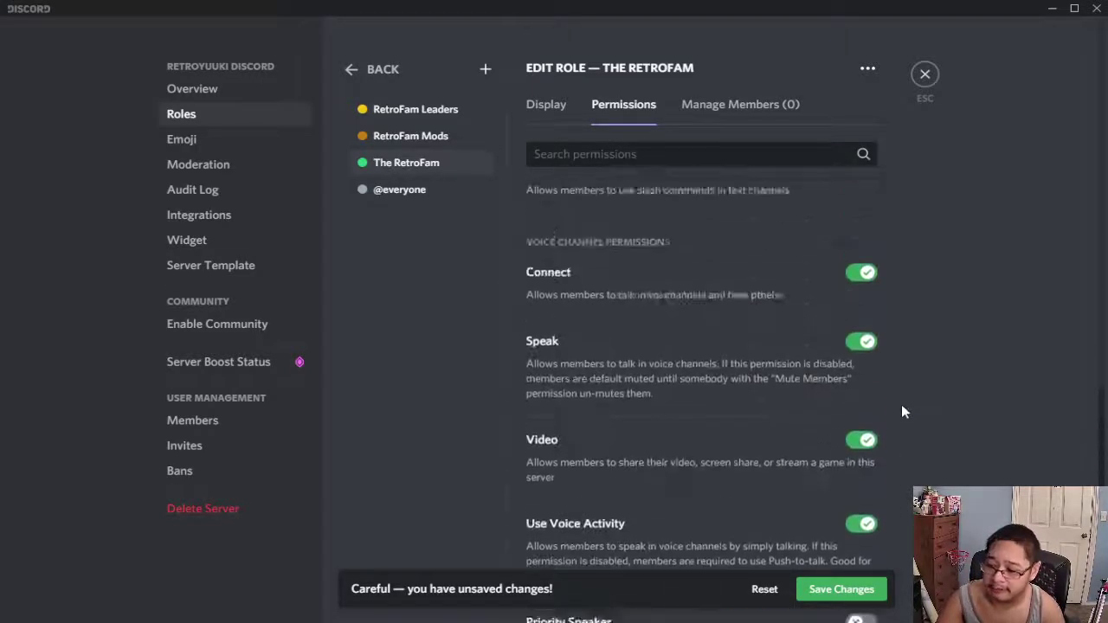
click(841, 590)
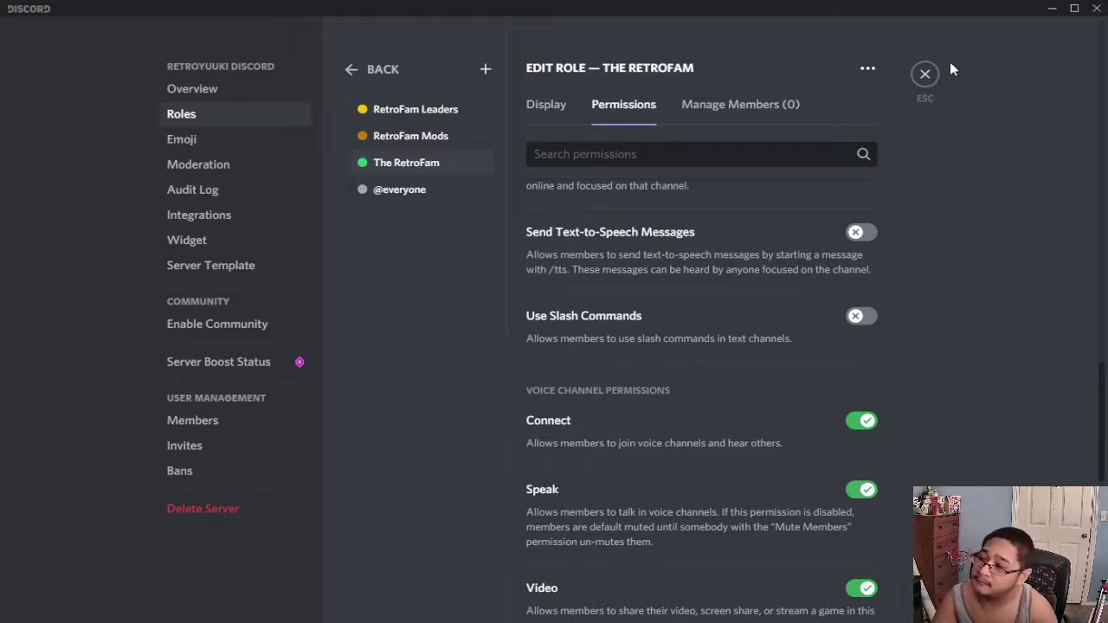
click(924, 74)
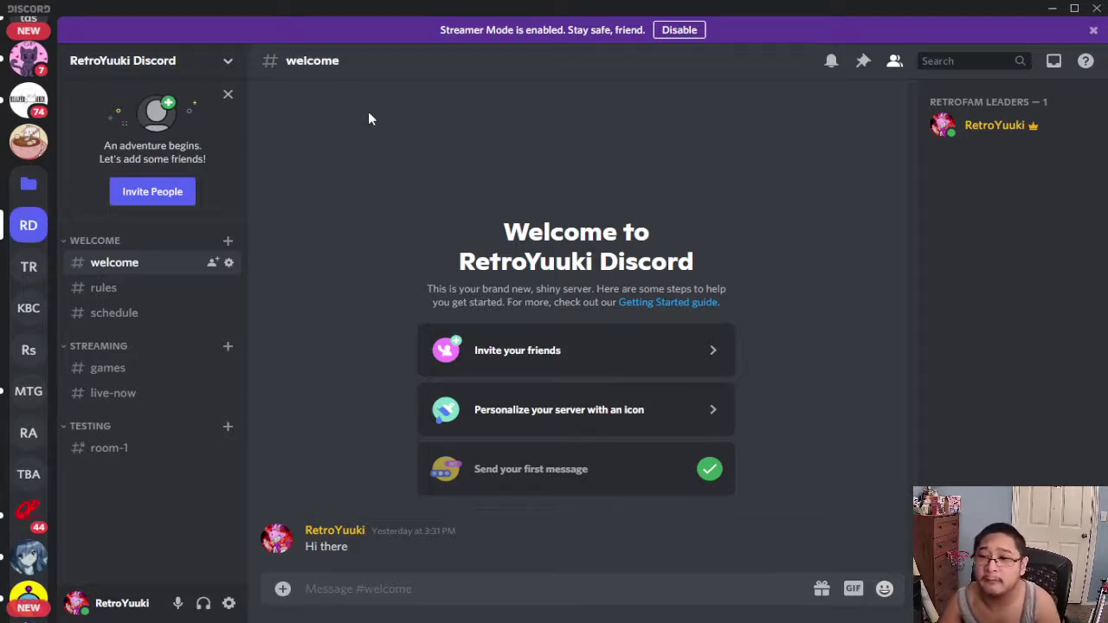
Check which members are assigned to the RetroFam Leaders role in the server settings and view the listed member's profile
click(228, 61)
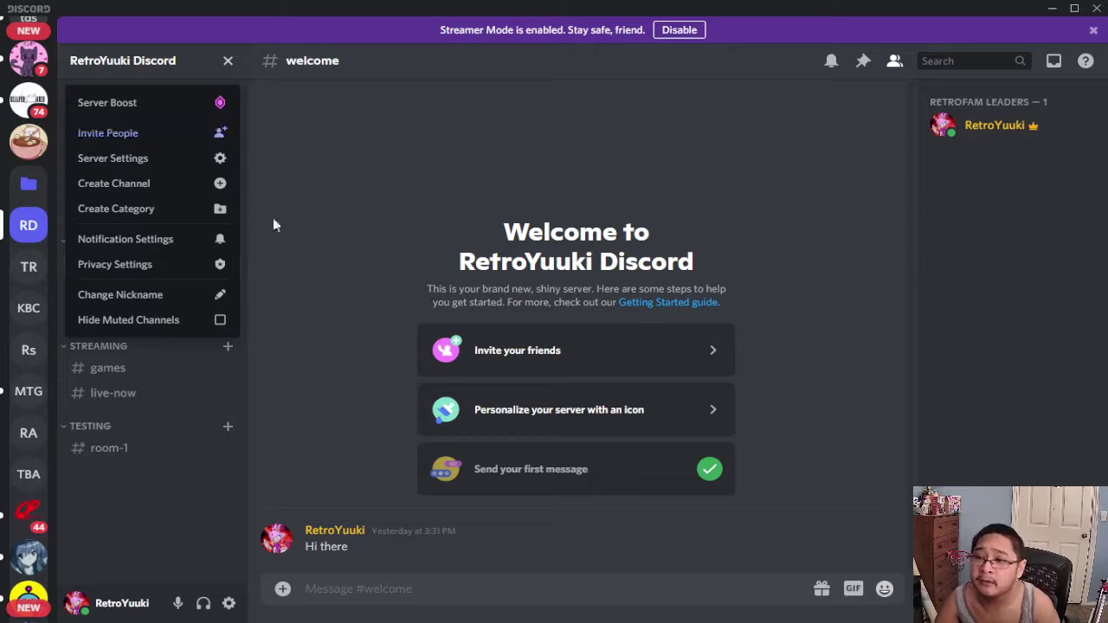
click(139, 159)
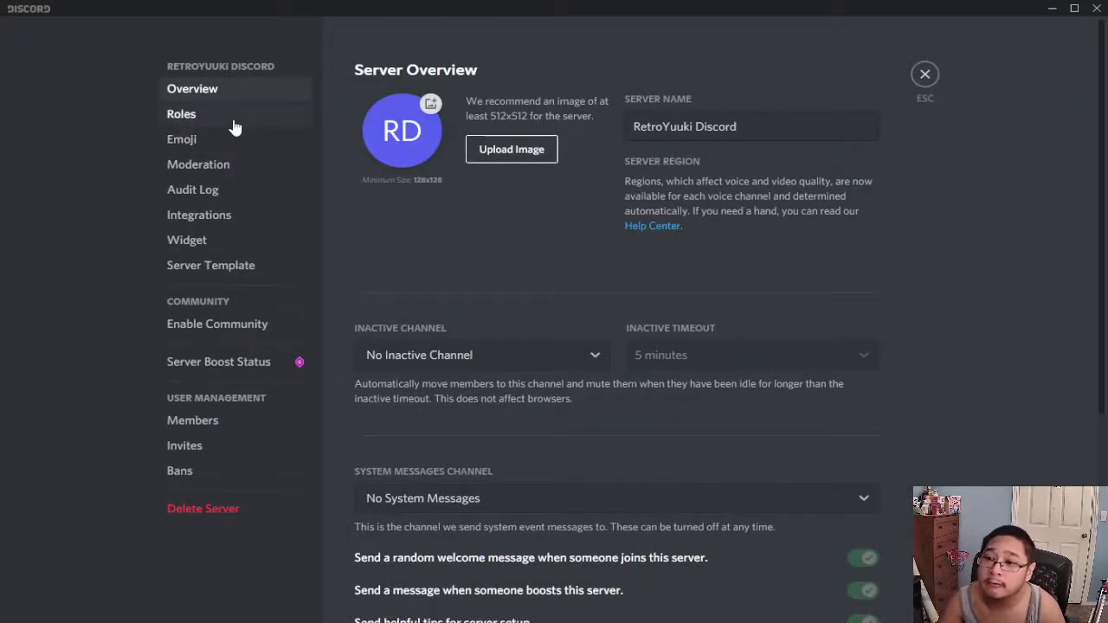
click(246, 120)
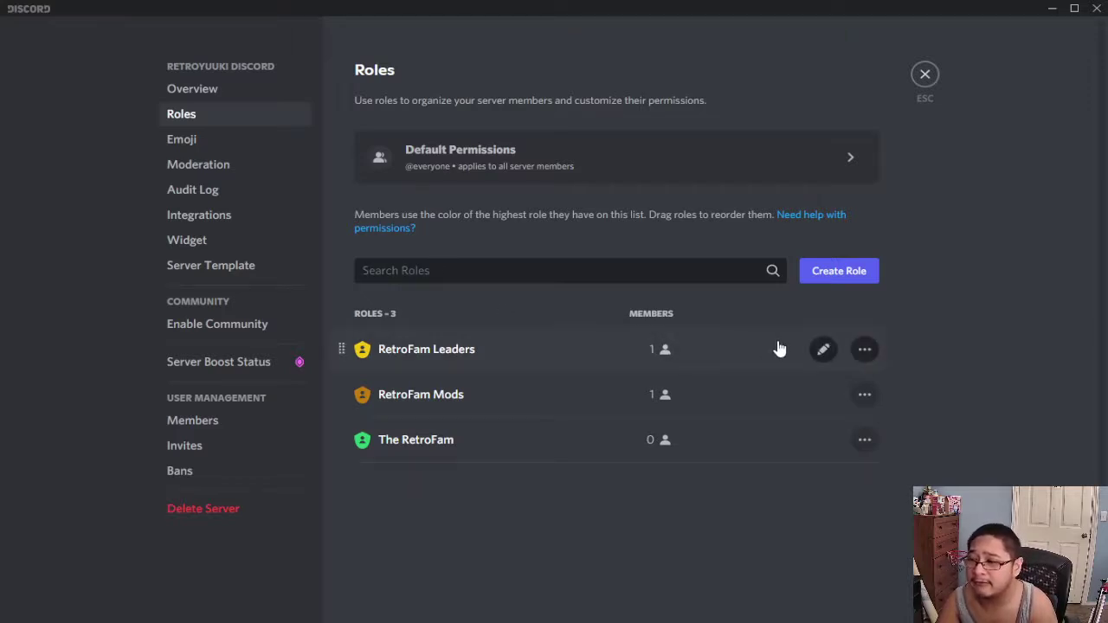
click(821, 350)
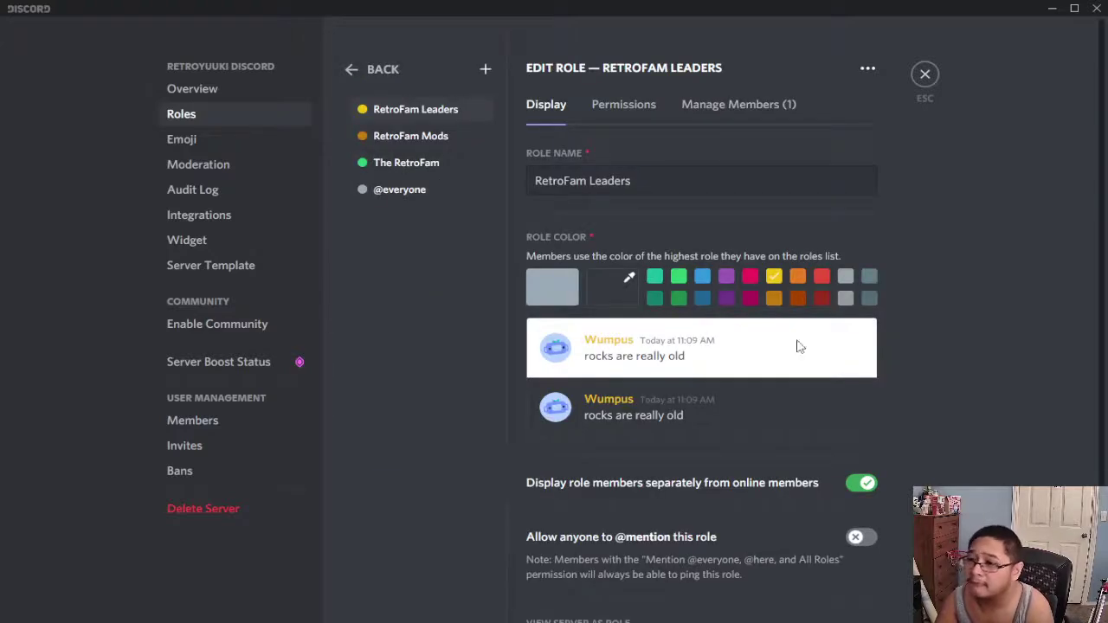
click(738, 106)
click(633, 212)
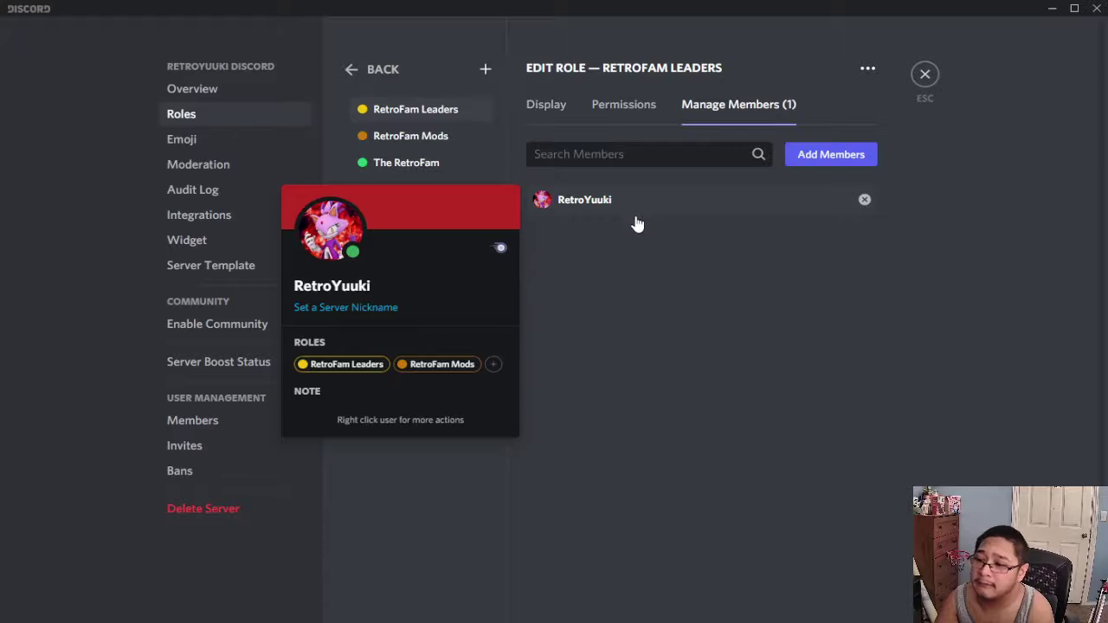
click(642, 254)
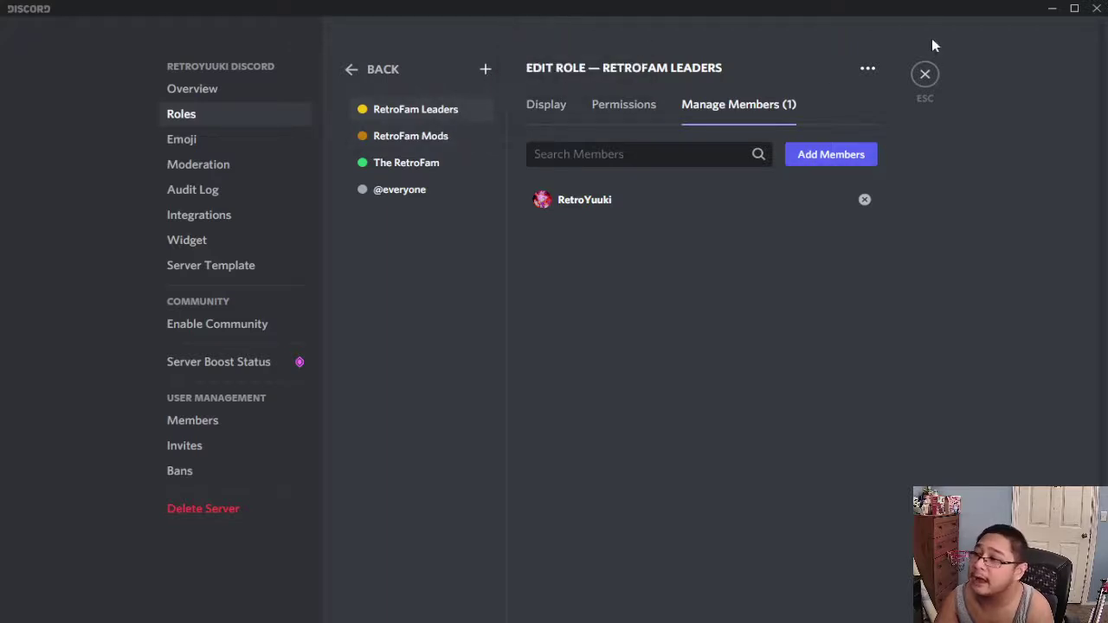
click(925, 74)
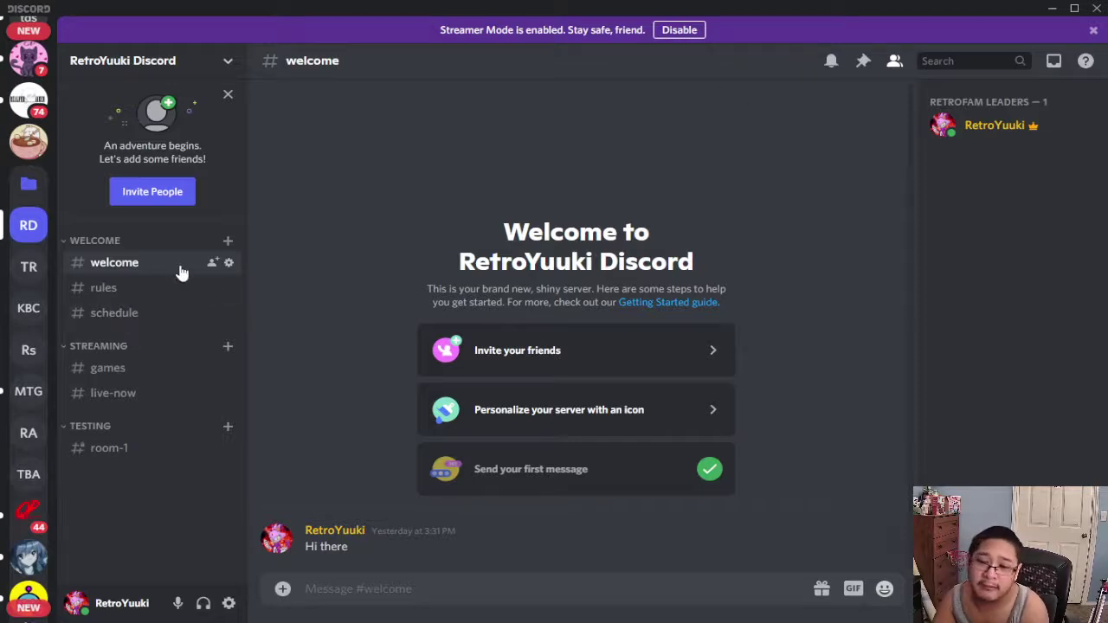
Add the server owner as an individual member to the welcome channel's advanced permissions
click(230, 265)
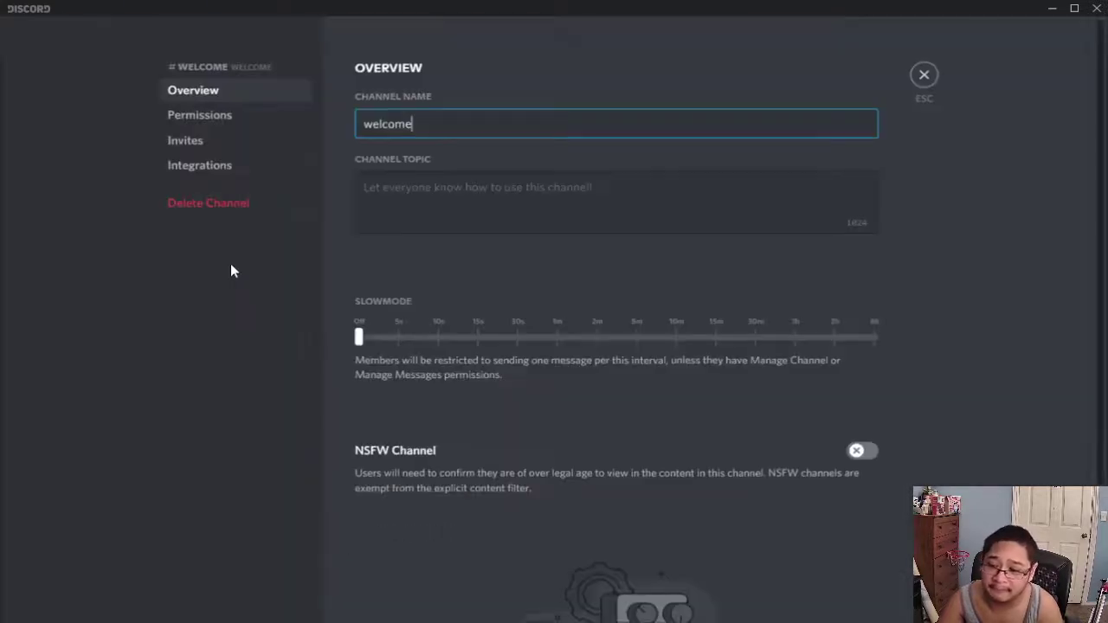
click(229, 118)
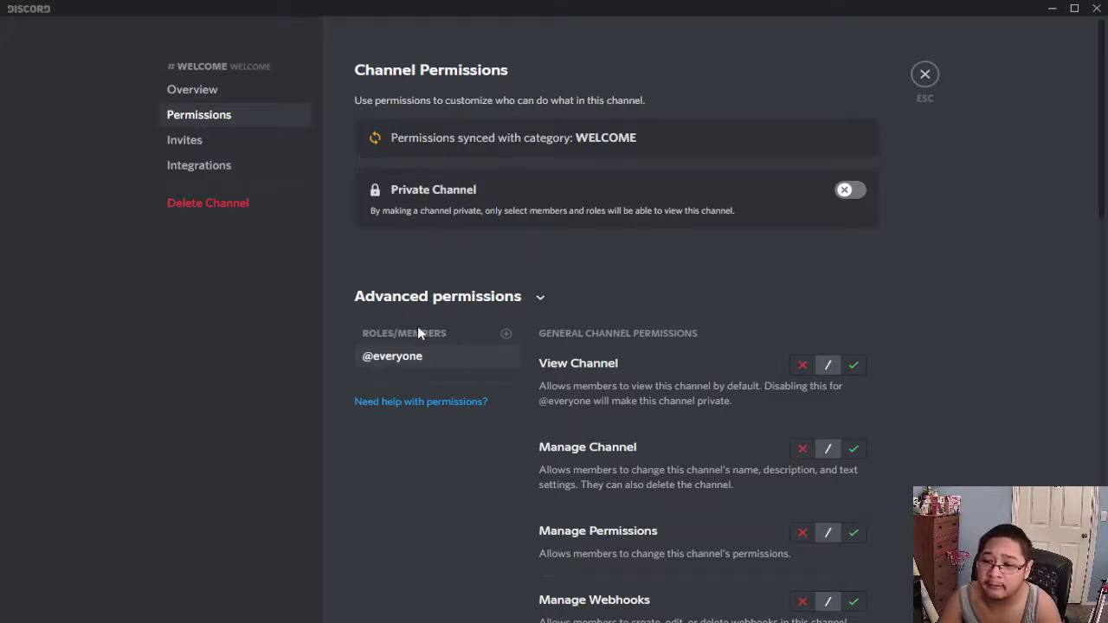
click(506, 335)
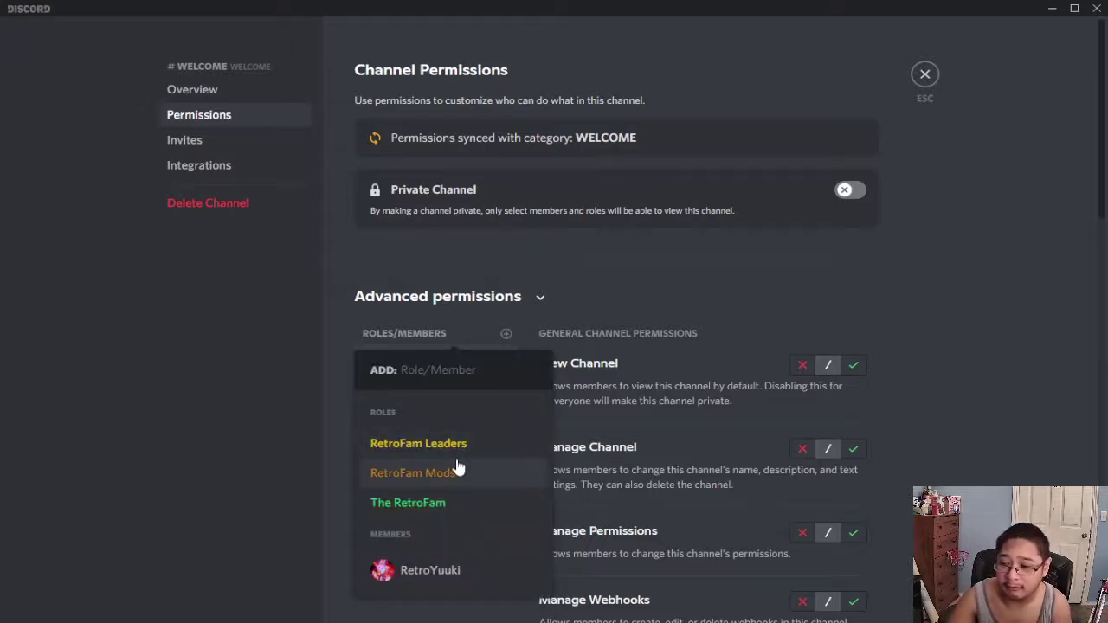
click(465, 570)
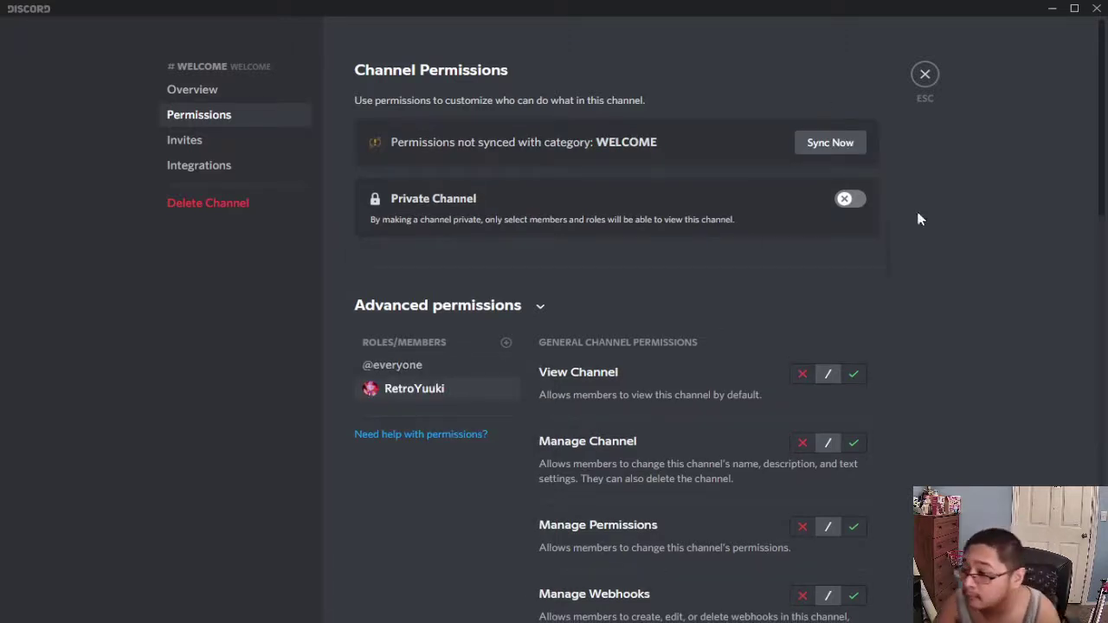
Allow View Channel for the added member in the welcome channel's permissions and save the change
scroll(788, 362, down, 1)
scroll(797, 346, down, 3)
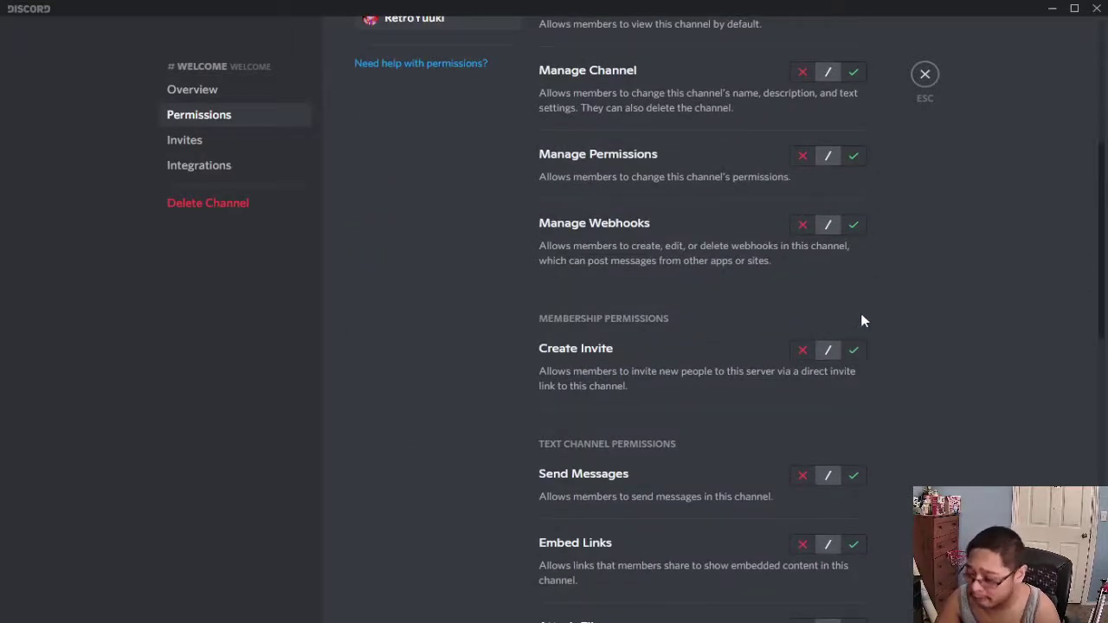
scroll(897, 306, down, 7)
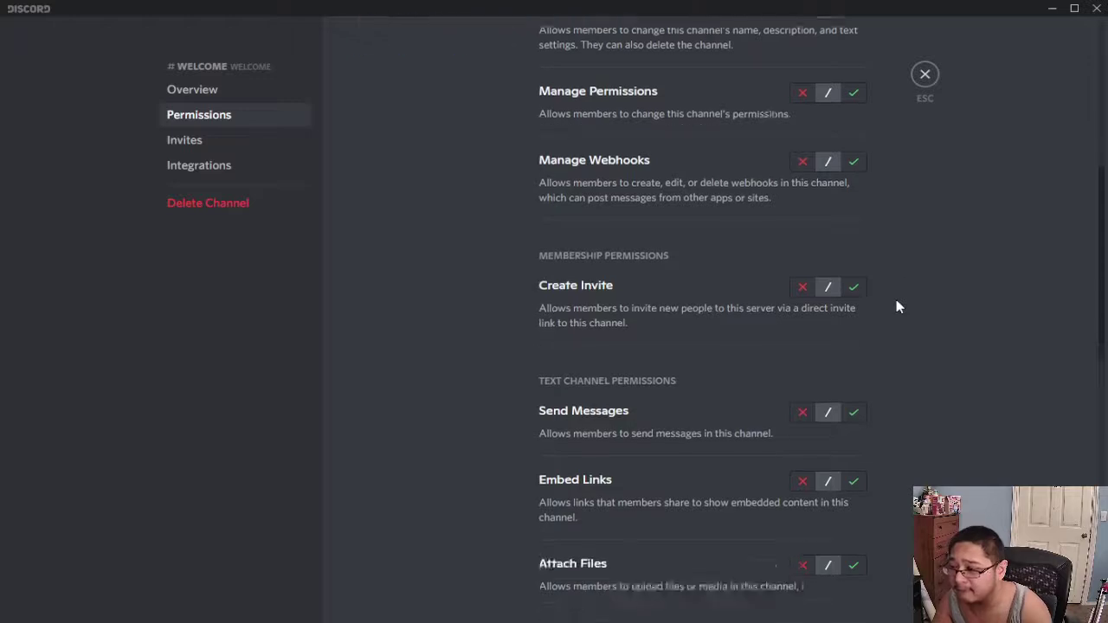
scroll(906, 295, up, 9)
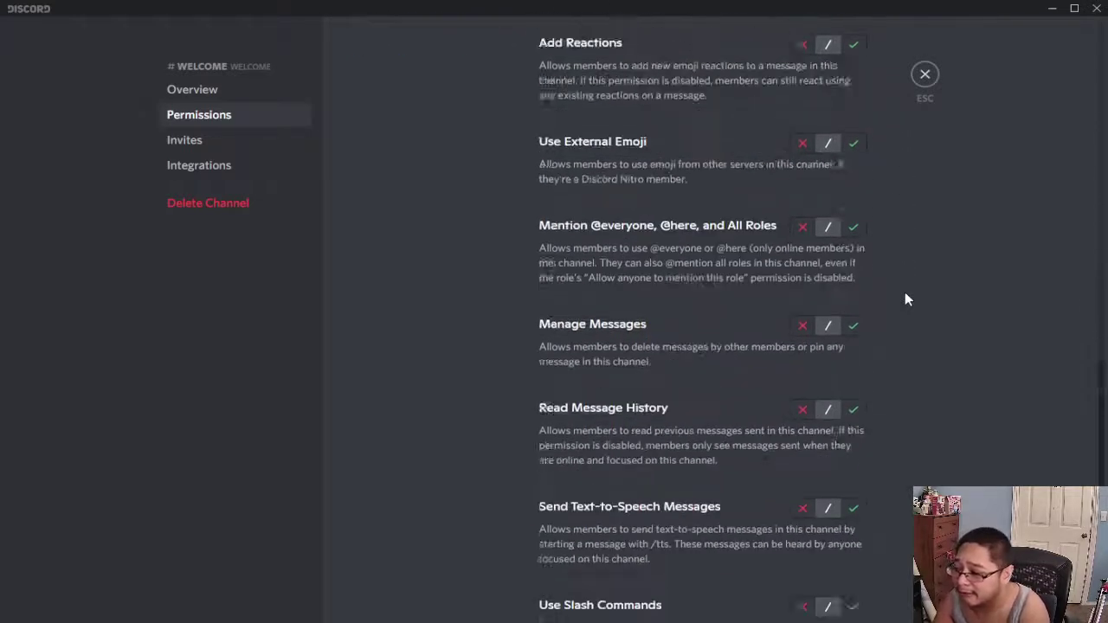
scroll(906, 299, up, 2)
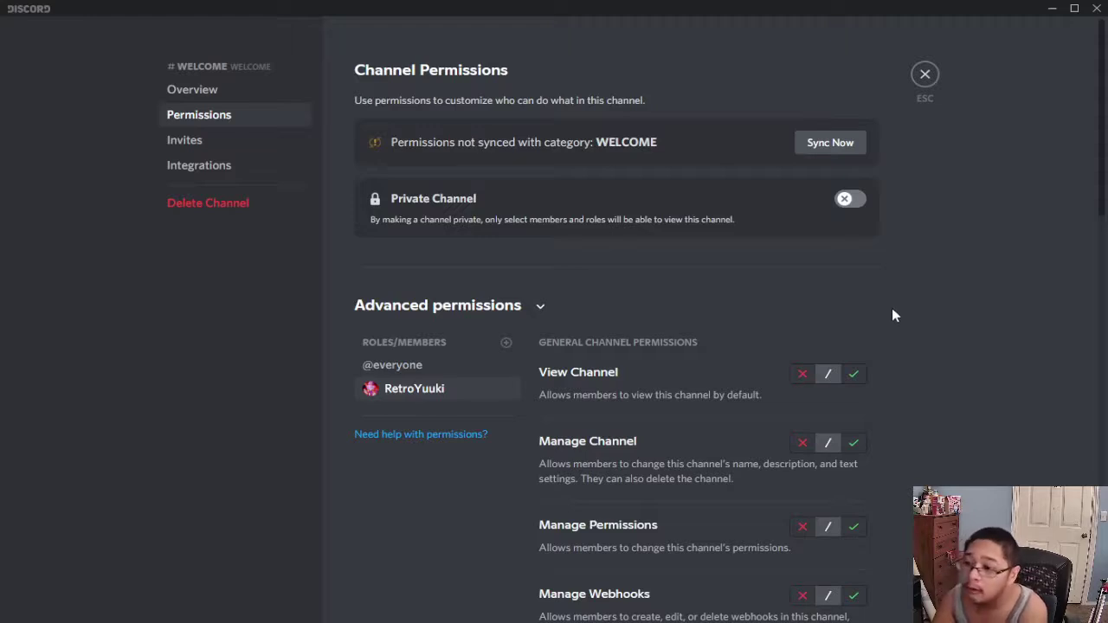
click(473, 391)
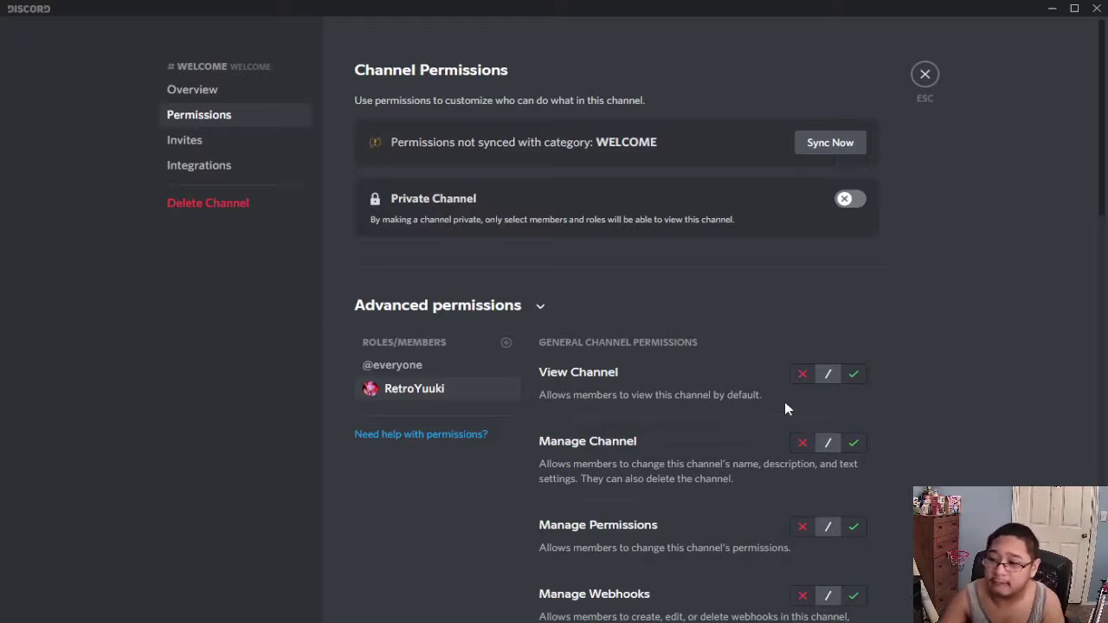
click(853, 374)
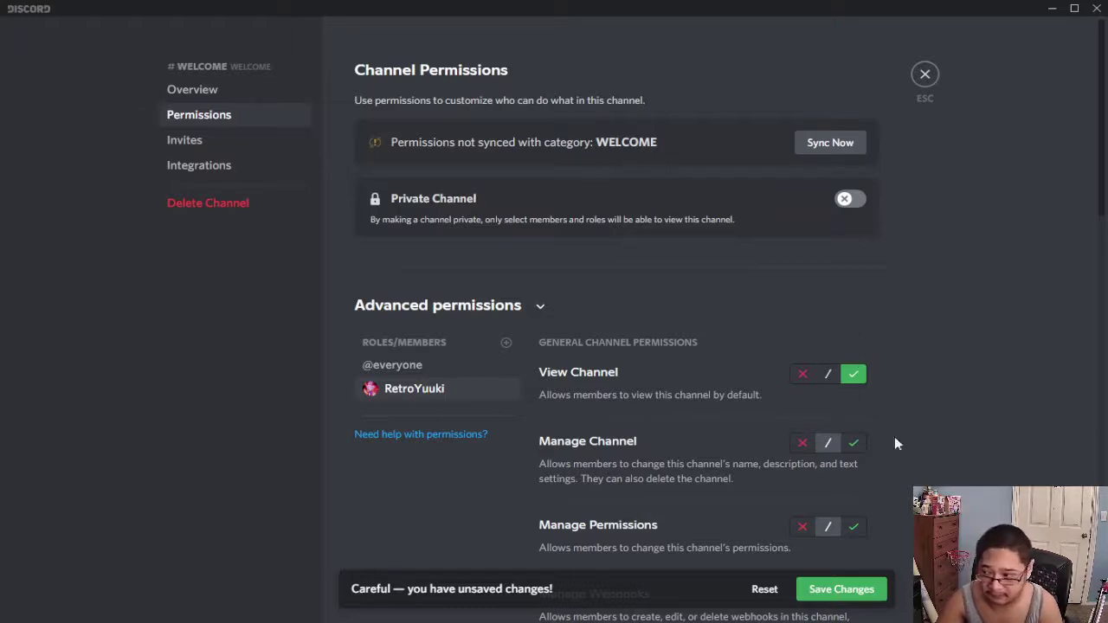
click(865, 580)
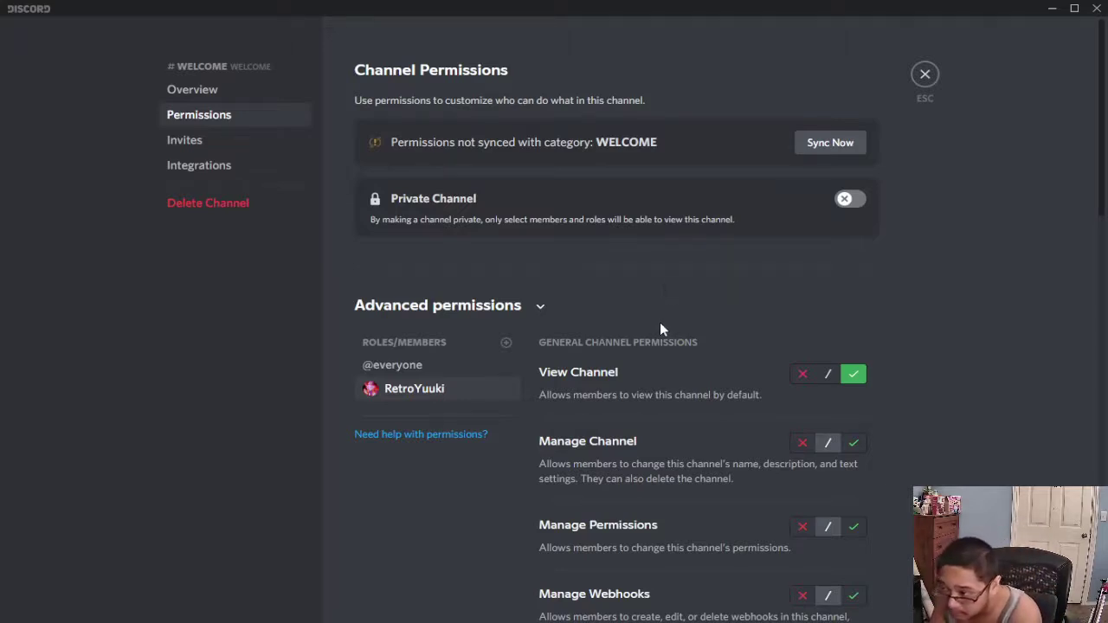
Set the member's View Channel permission back to neutral, save the change and close the welcome channel's settings
scroll(693, 322, down, 2)
scroll(779, 320, up, 1)
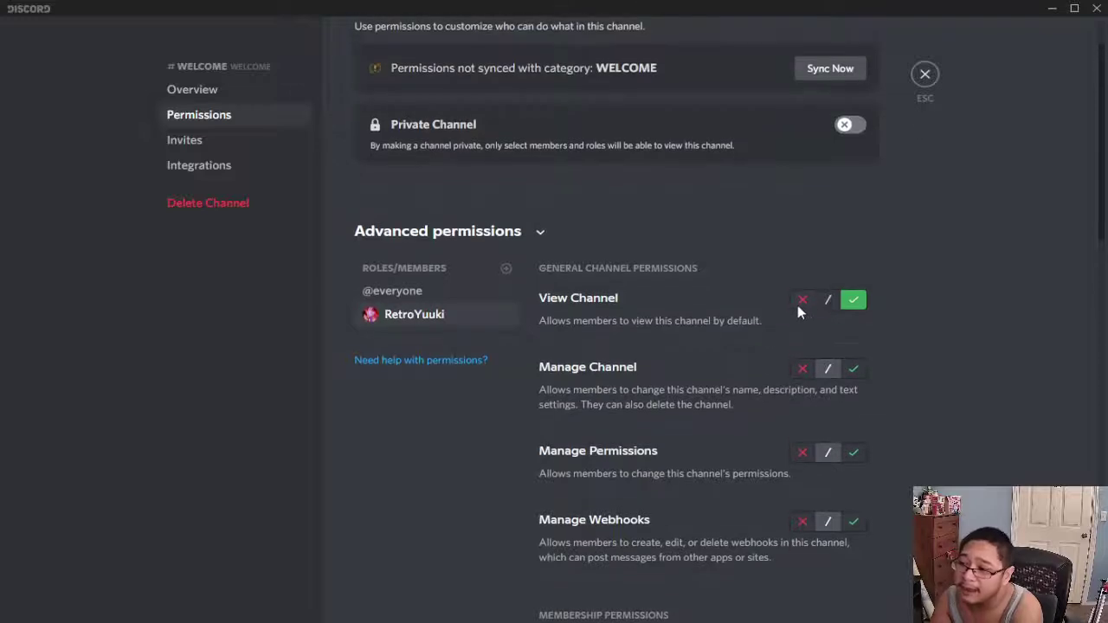
click(824, 300)
scroll(532, 254, up, 1)
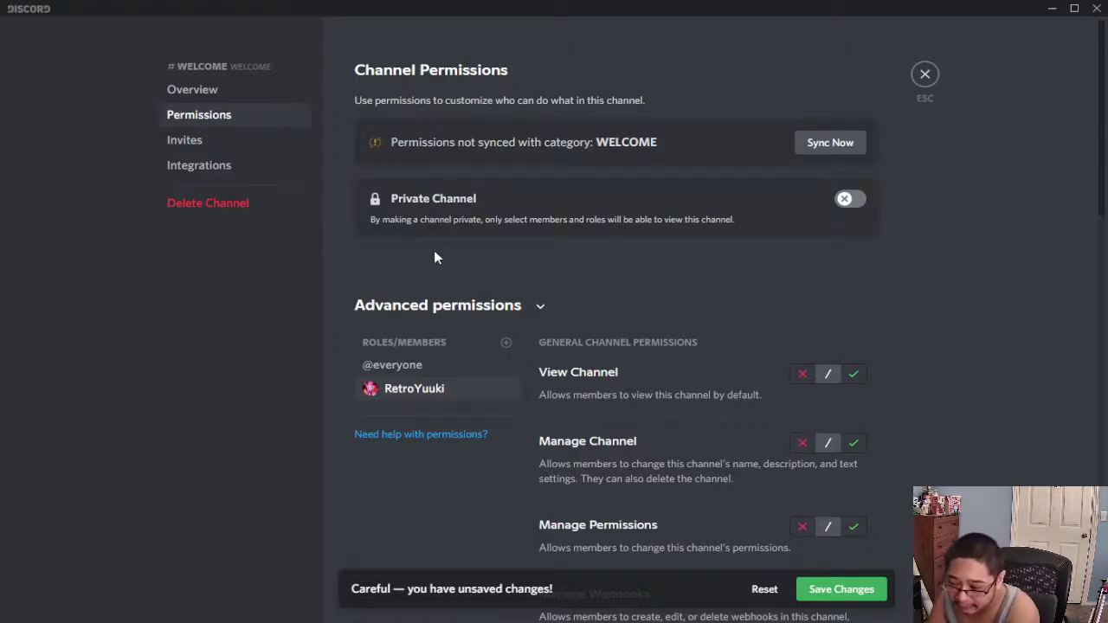
click(830, 590)
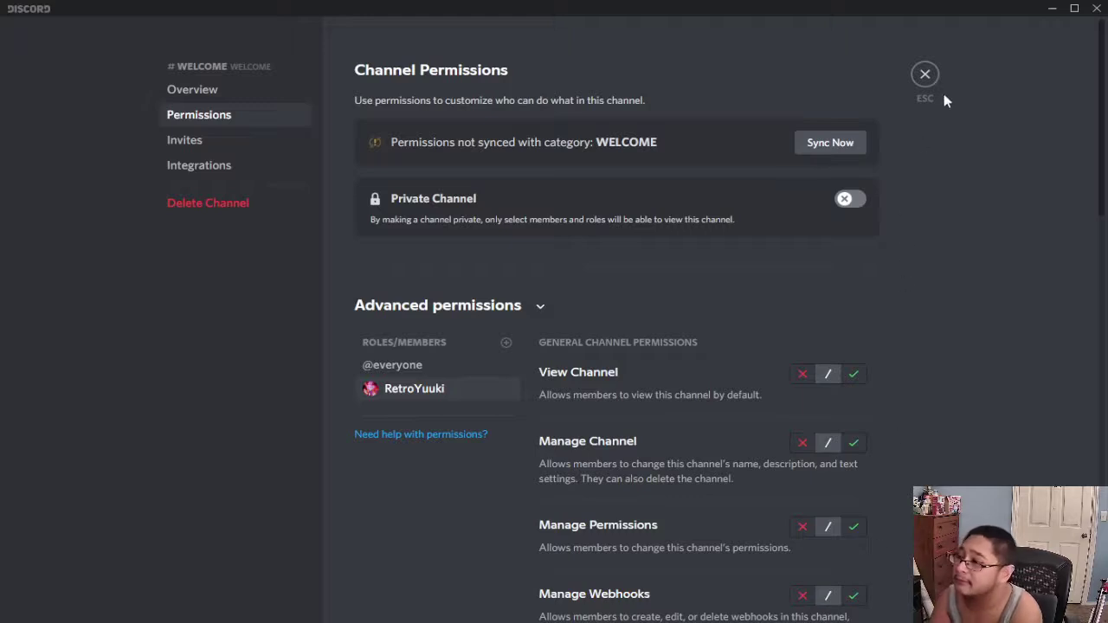
click(925, 74)
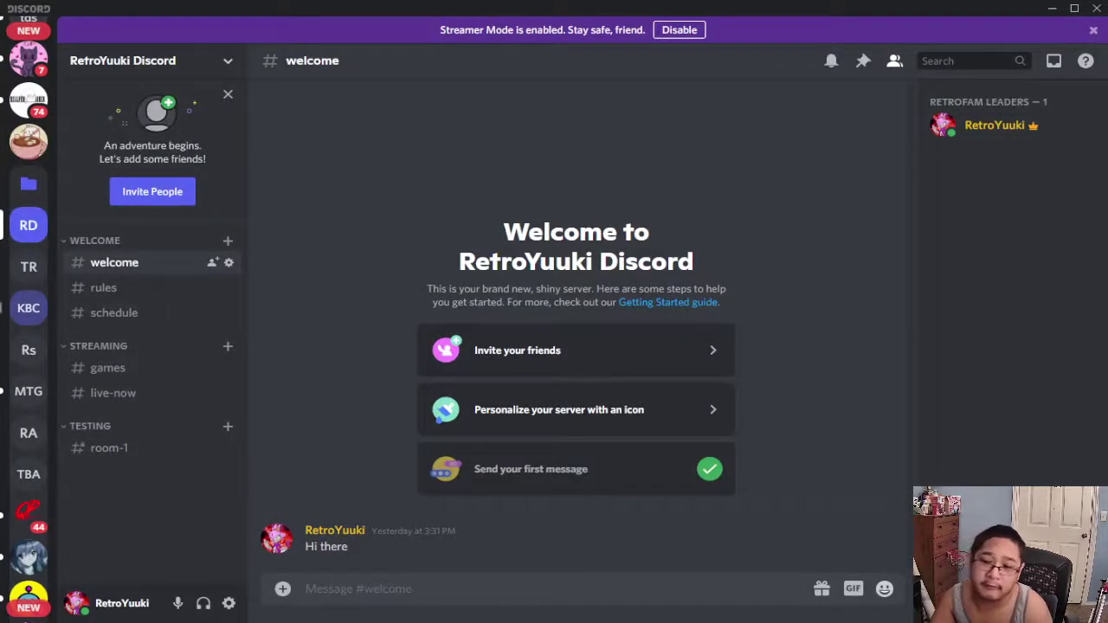